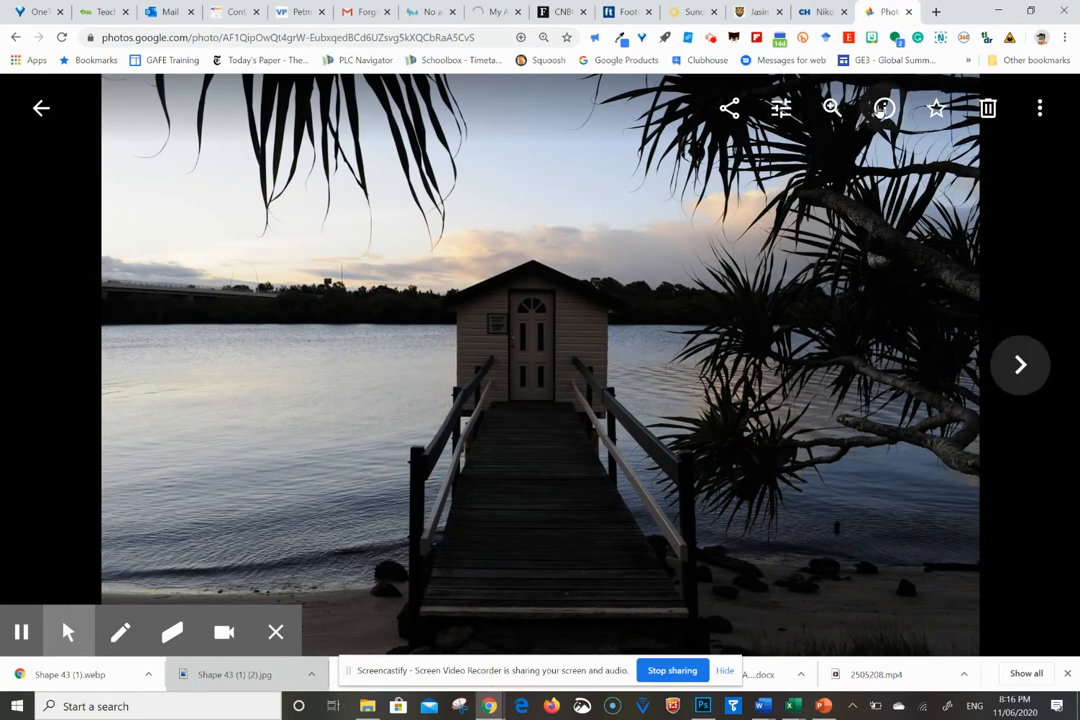
- Display the photo's info and compare the camera exposure settings of _DSC1751.NEF, _DSC1752.NEF and _DSC1753.NEF
{"action": "left_click", "coordinate": [884, 108]}
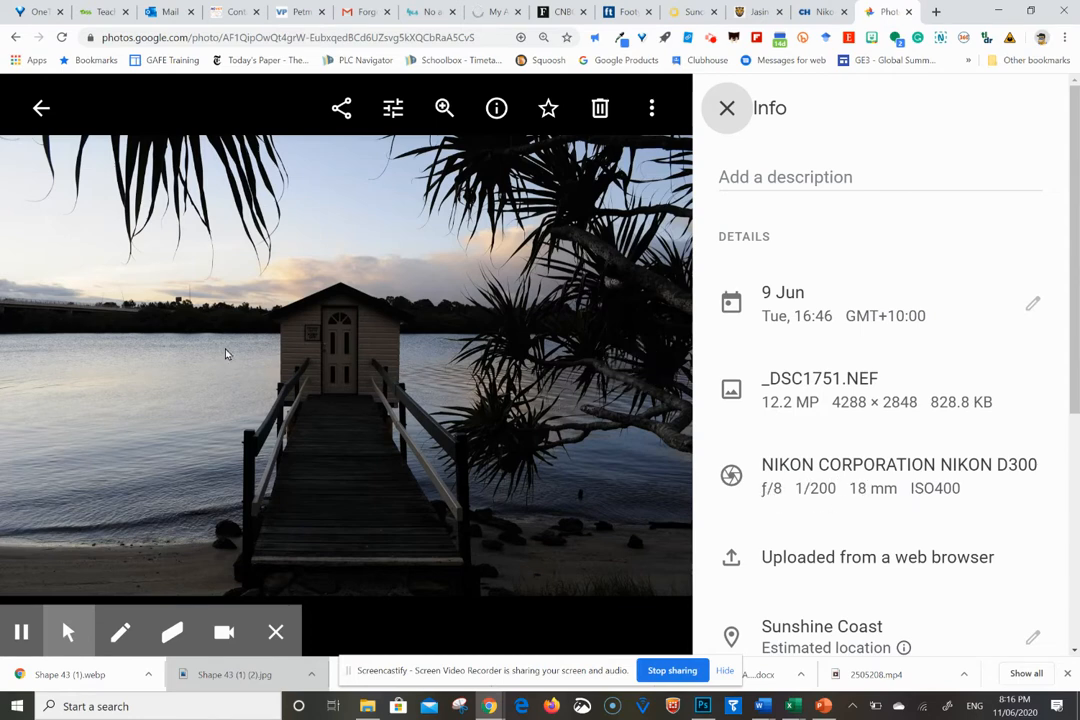
{"action": "mouse_move", "coordinate": [60, 372]}
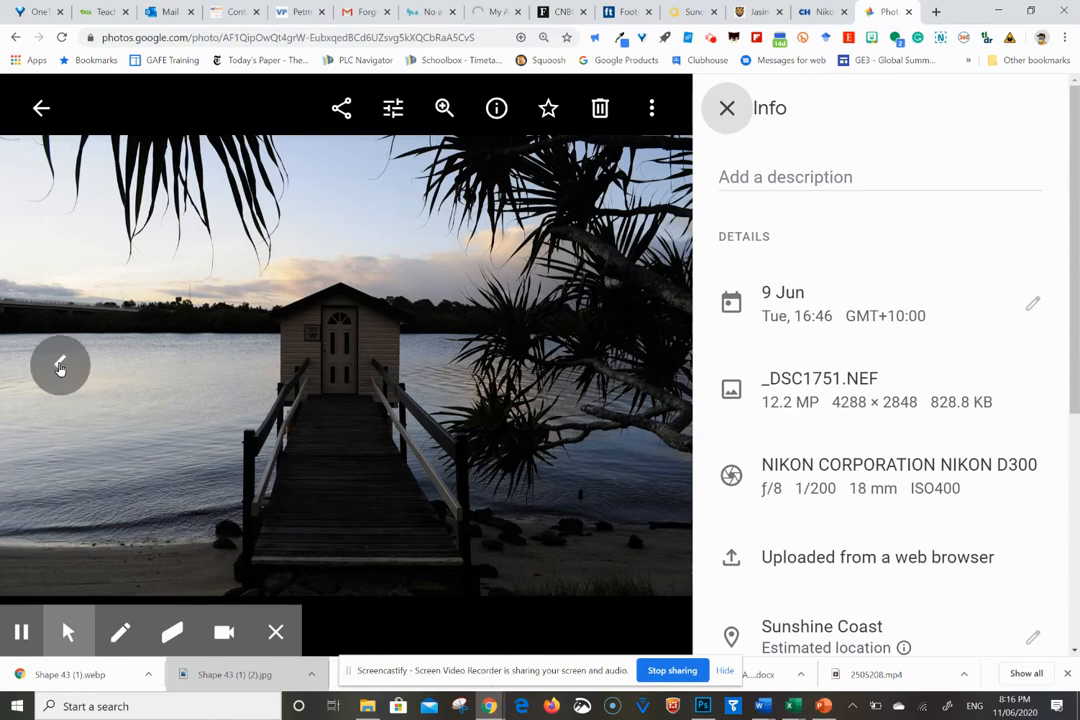
{"action": "left_click", "coordinate": [60, 368]}
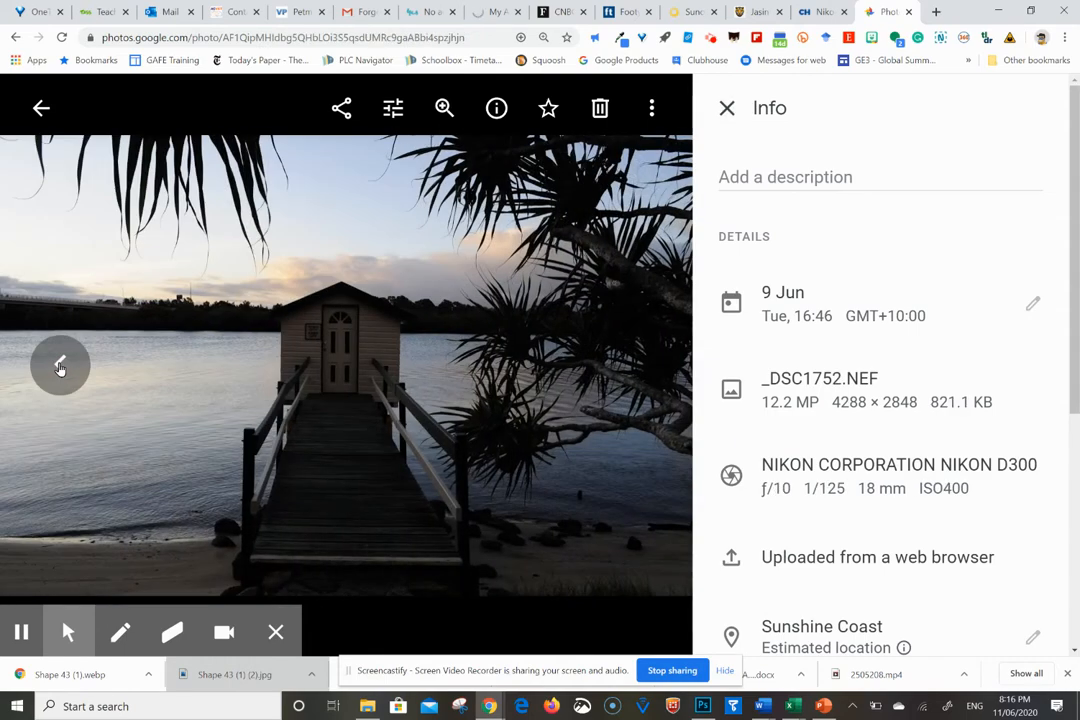
{"action": "left_click", "coordinate": [60, 368]}
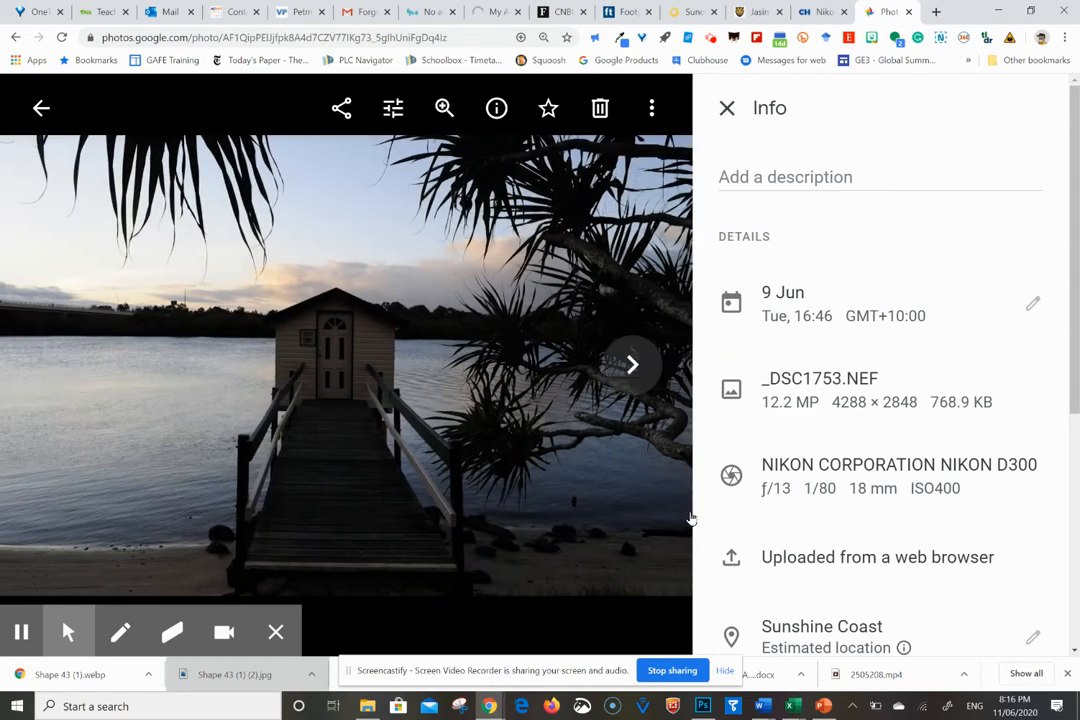
{"action": "left_click", "coordinate": [636, 364]}
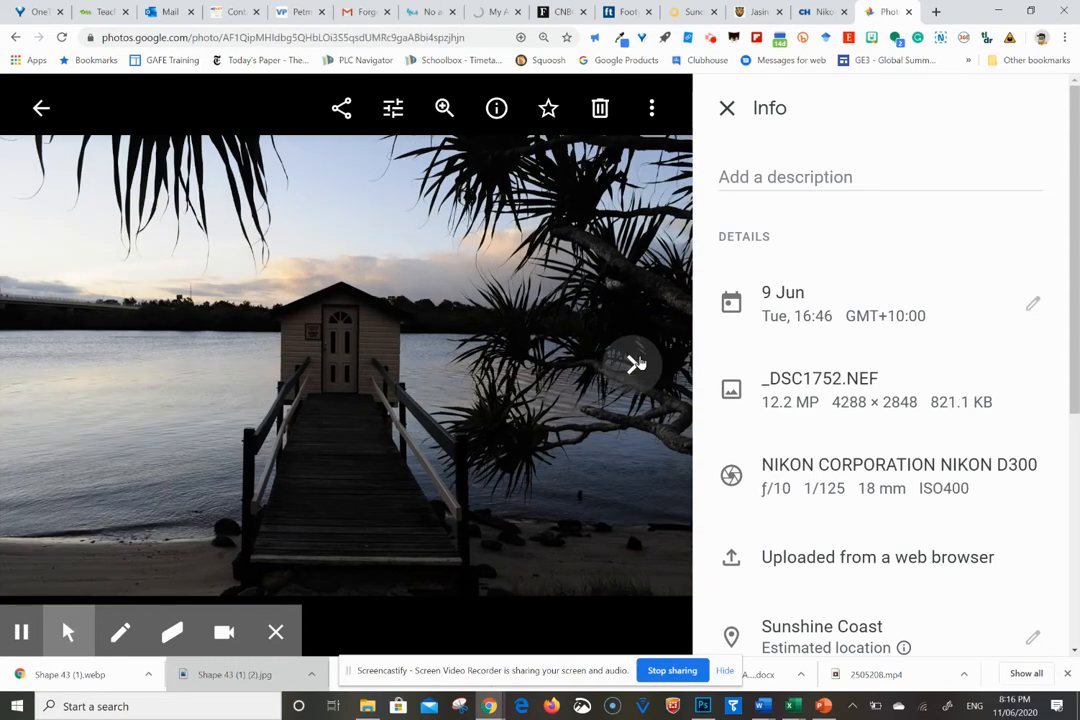
{"action": "left_click", "coordinate": [639, 364]}
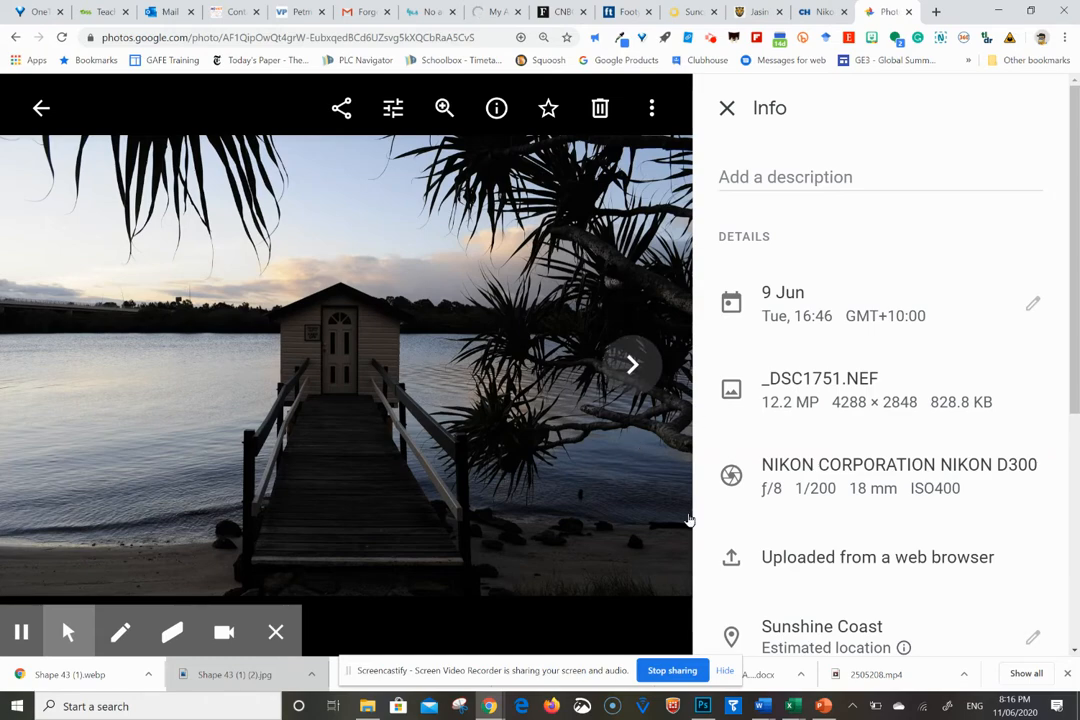
- Switch to Photoshop and load _DSC1751.NEF, _DSC1752.NEF and _DSC1753.NEF from the 106ND300 folder into one stack with source images automatically aligned
{"action": "left_click", "coordinate": [703, 706]}
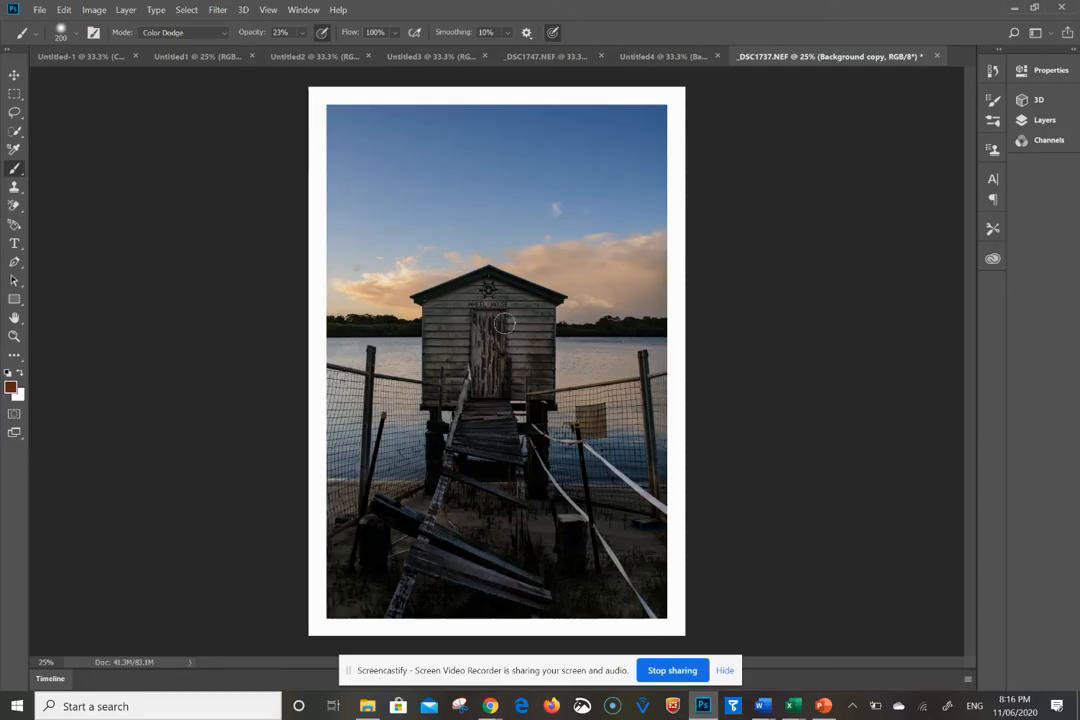
{"action": "left_click", "coordinate": [40, 10]}
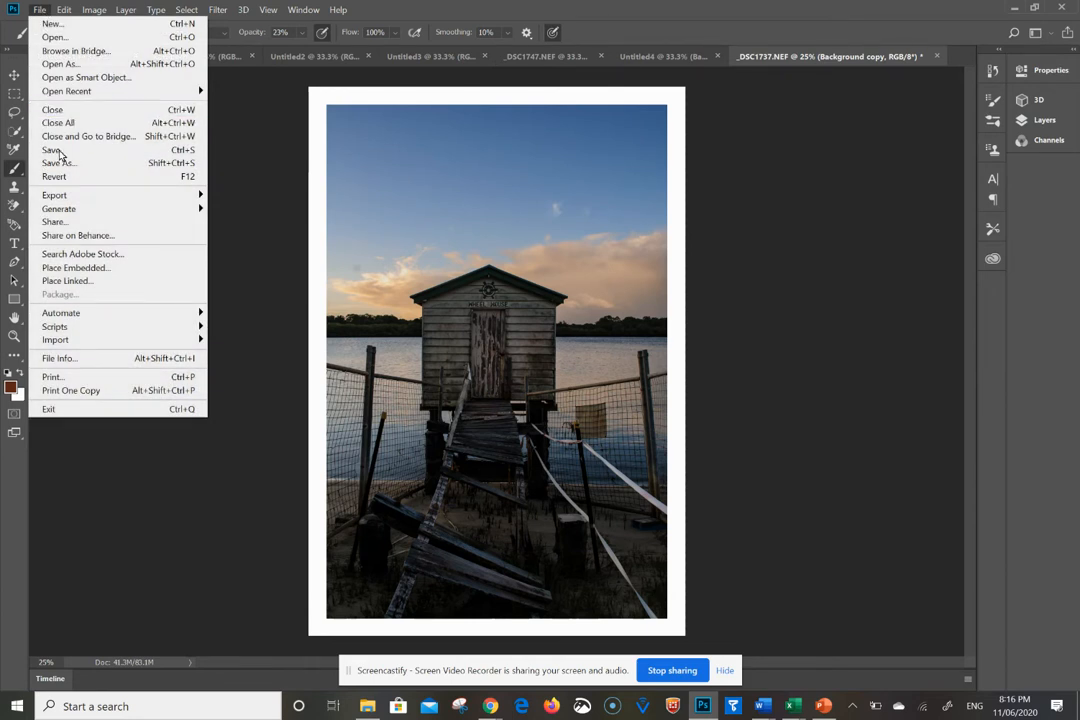
{"action": "mouse_move", "coordinate": [66, 330]}
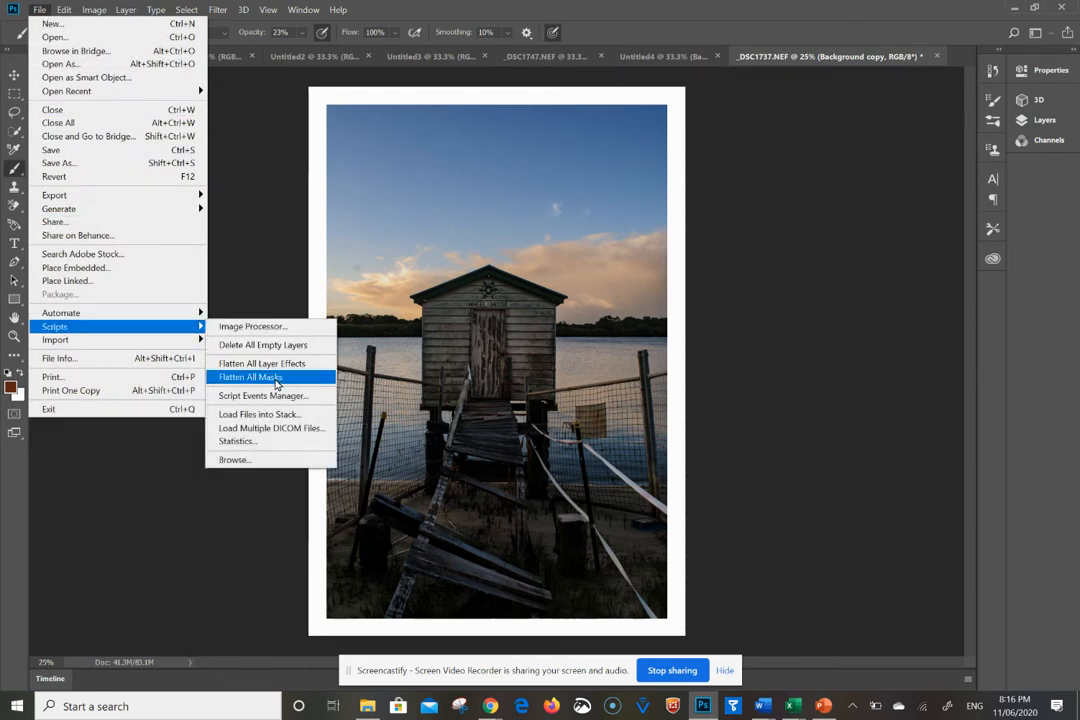
{"action": "left_click", "coordinate": [262, 414]}
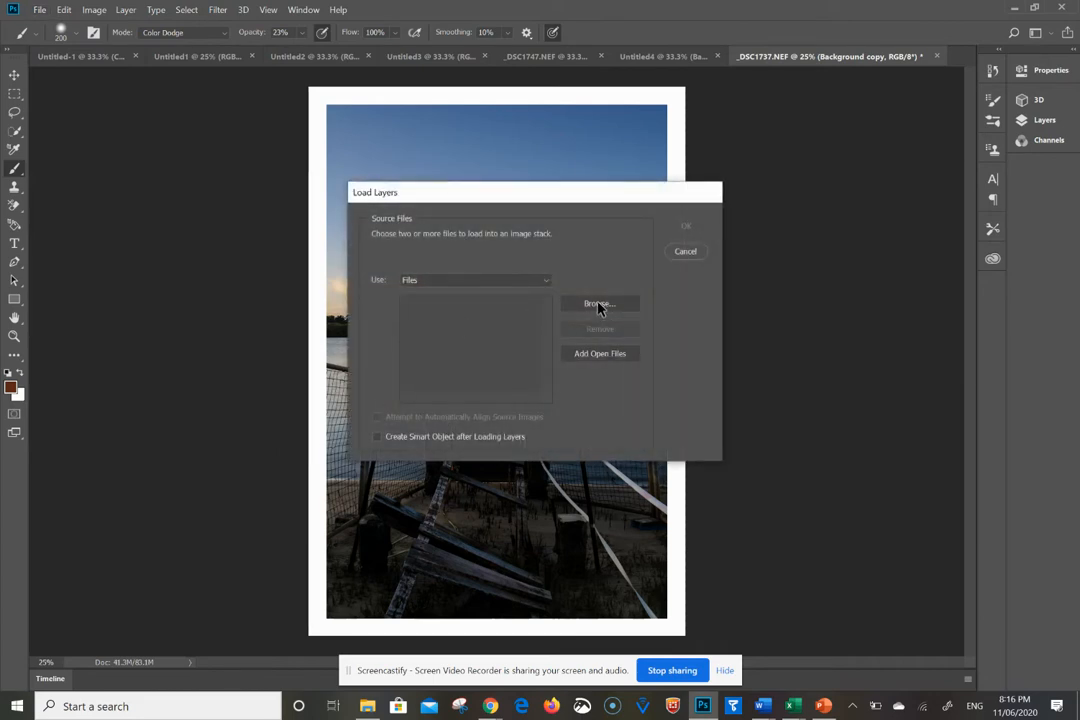
{"action": "left_click", "coordinate": [598, 306]}
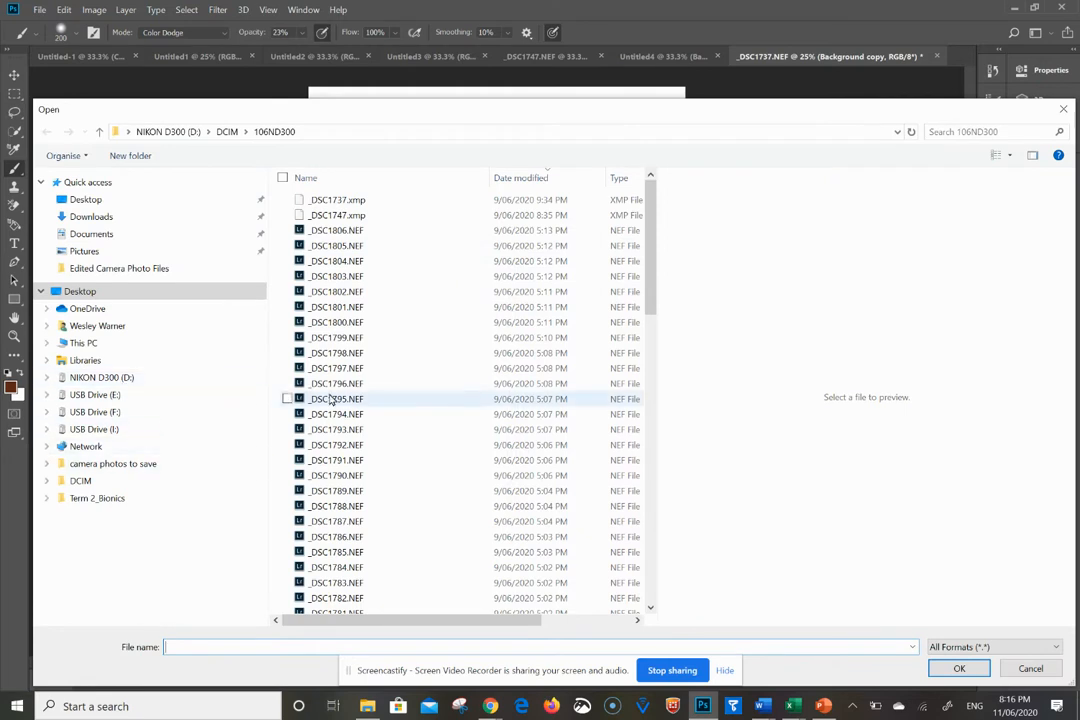
{"action": "scroll", "coordinate": [330, 400], "scroll_direction": "down", "scroll_amount": 3}
{"action": "scroll", "coordinate": [330, 398], "scroll_direction": "down", "scroll_amount": 9}
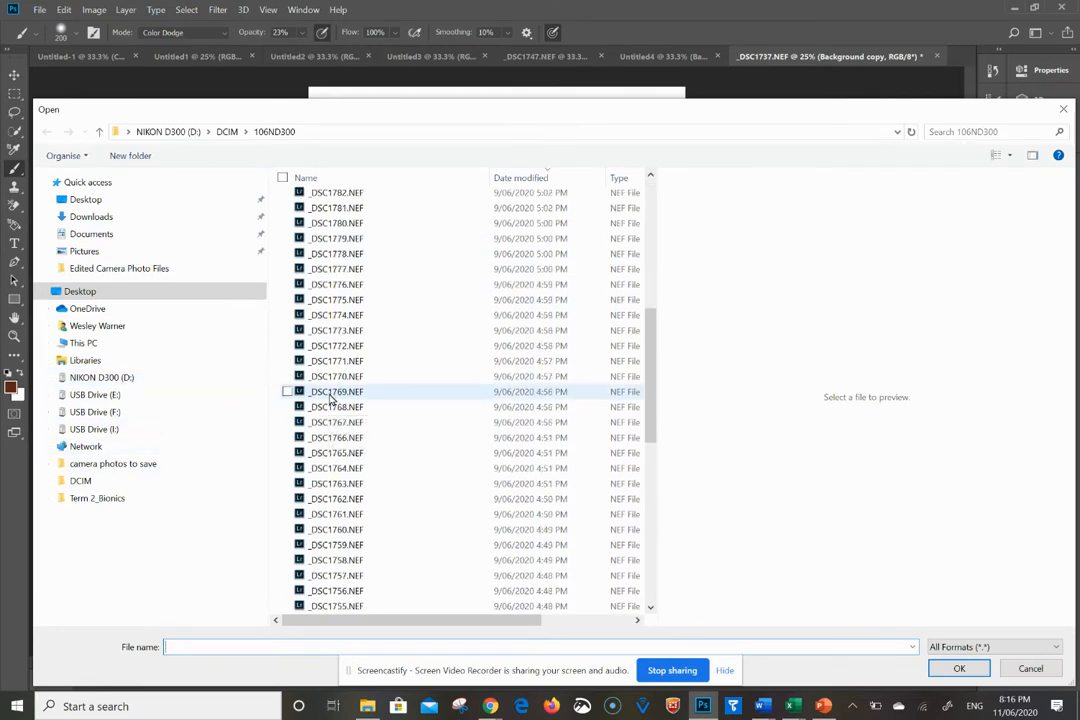
{"action": "left_click", "coordinate": [353, 529]}
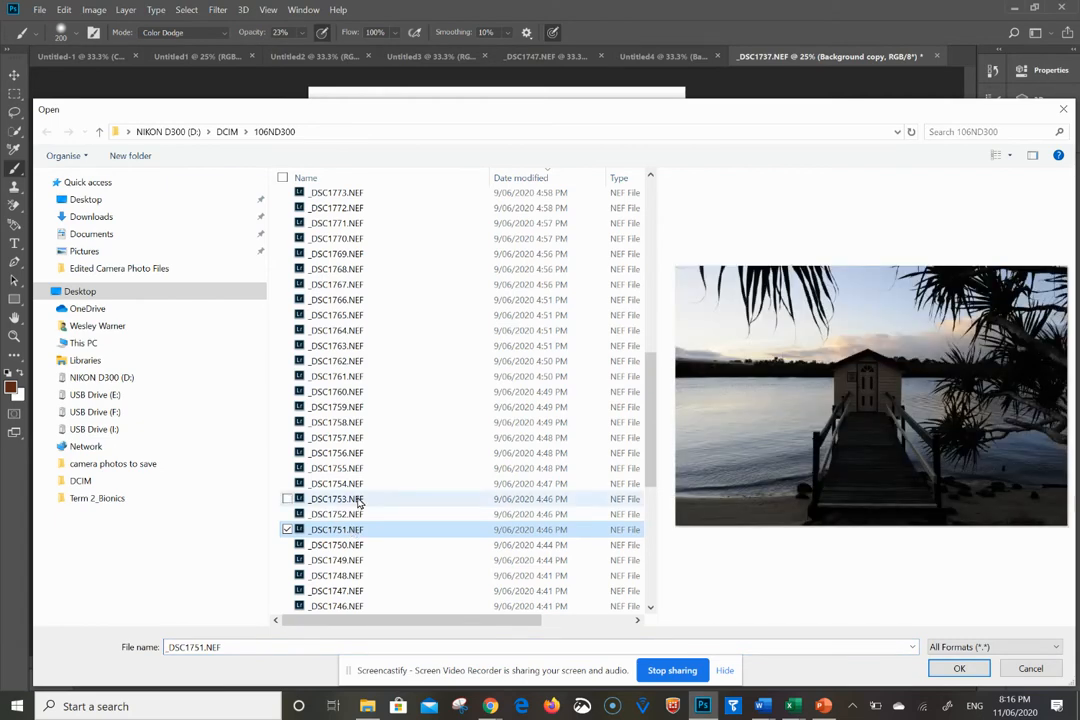
{"action": "left_click", "coordinate": [355, 500], "text": "shift"}
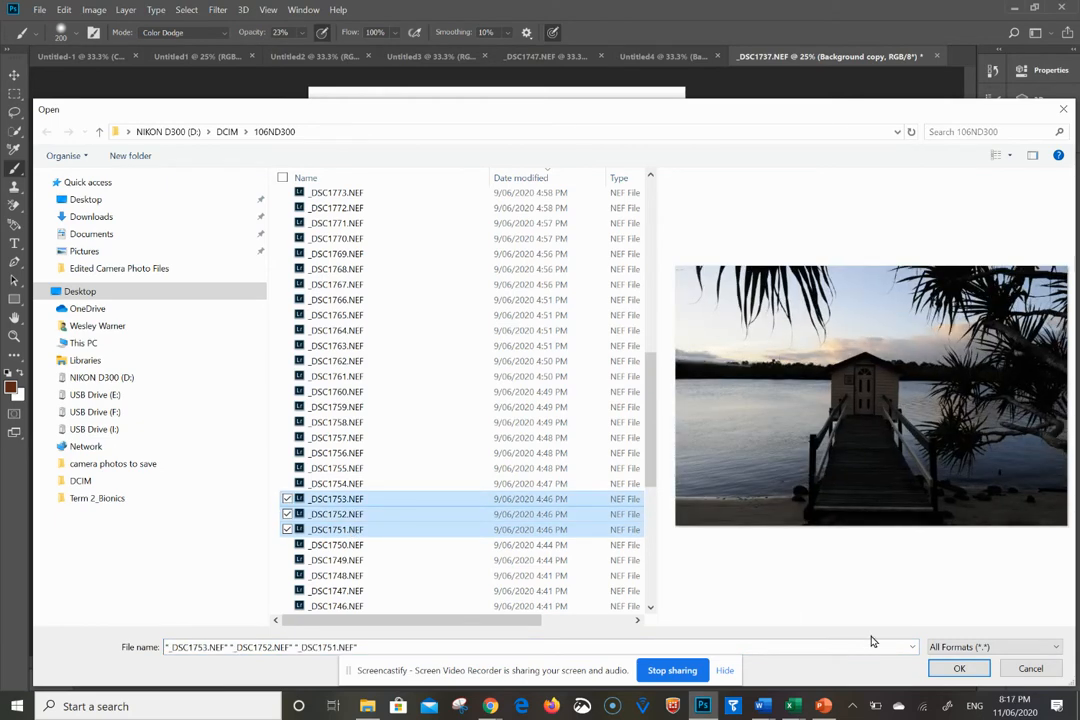
{"action": "left_click", "coordinate": [956, 668]}
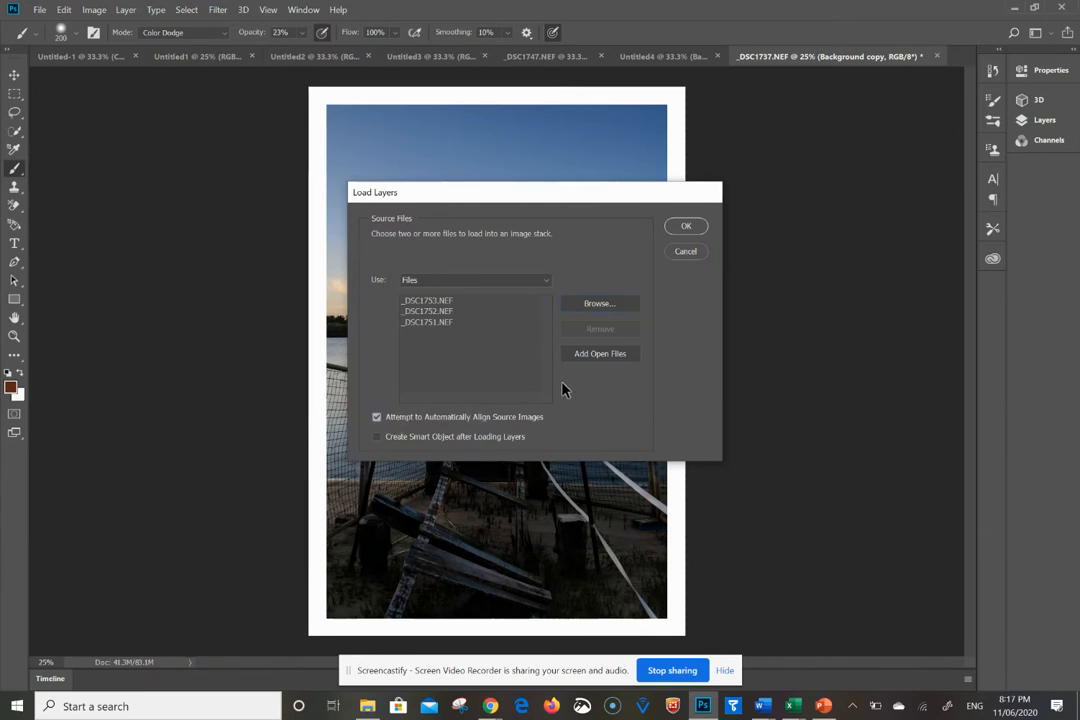
{"action": "left_click", "coordinate": [691, 226]}
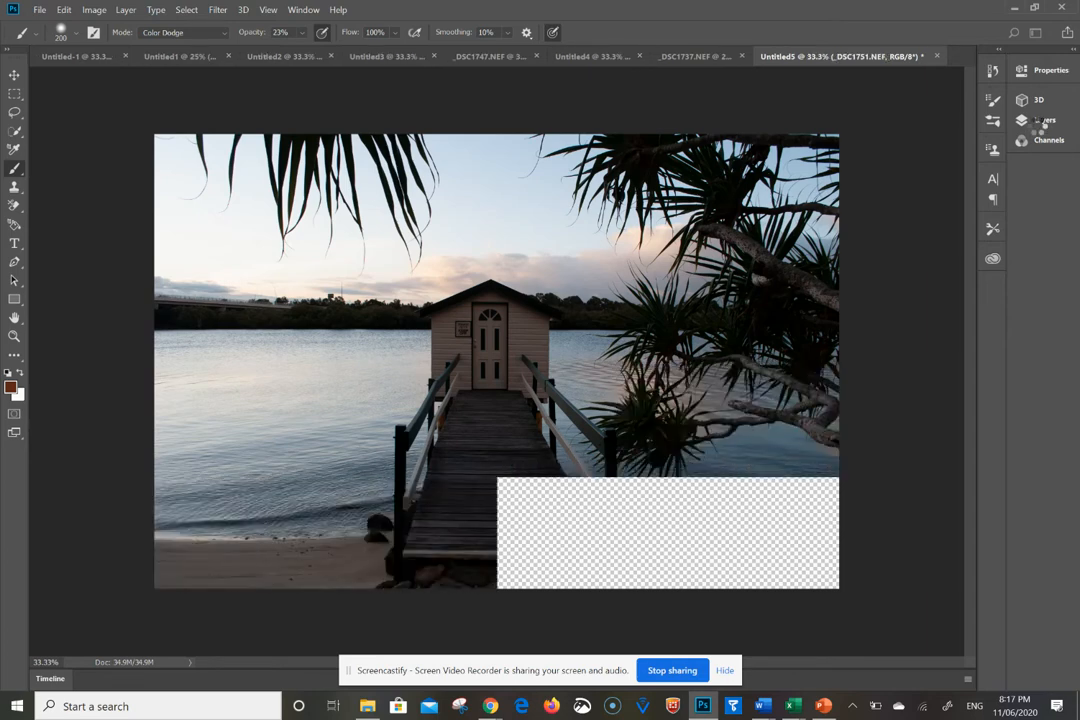
- Auto-blend all three photo layers with Stack Images, Seamless Tones and Colors and Content Aware Fill Transparent Areas, and flatten the image
{"action": "left_click", "coordinate": [1040, 122]}
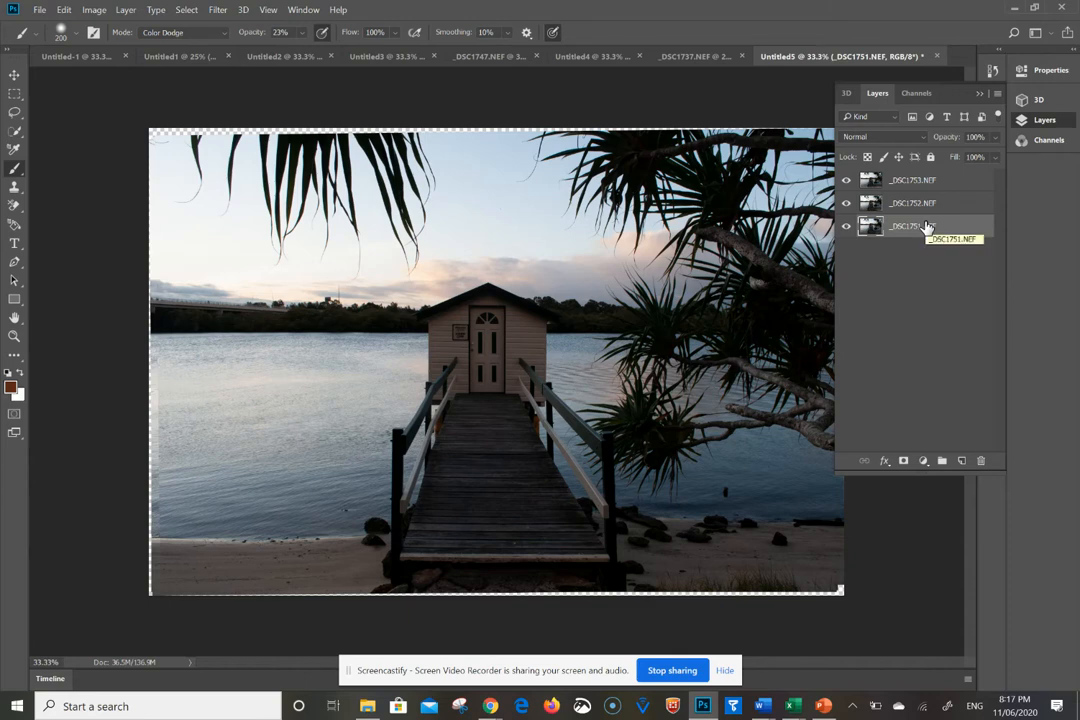
{"action": "left_click", "coordinate": [907, 180], "text": "shift"}
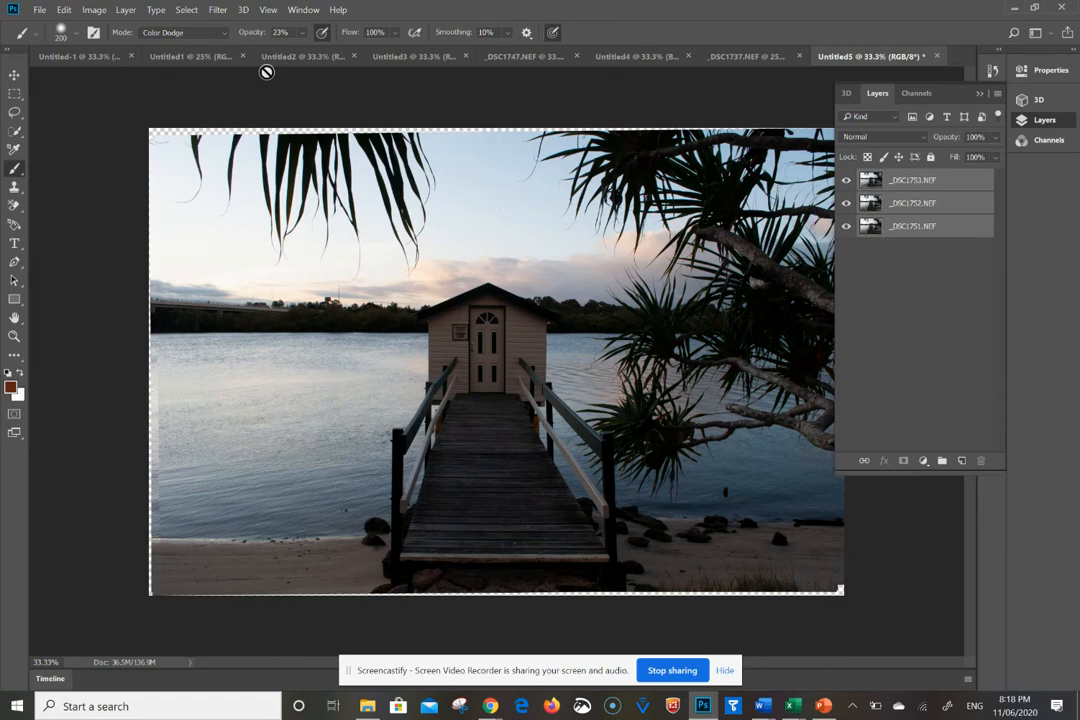
{"action": "left_click", "coordinate": [62, 10]}
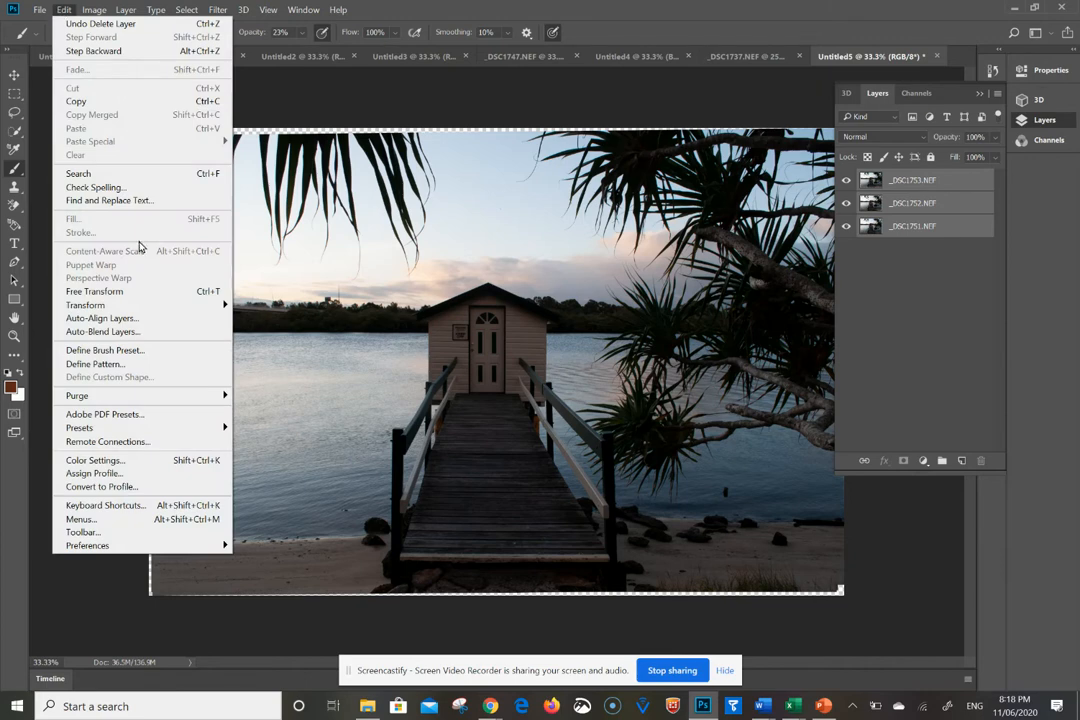
{"action": "left_click", "coordinate": [137, 333]}
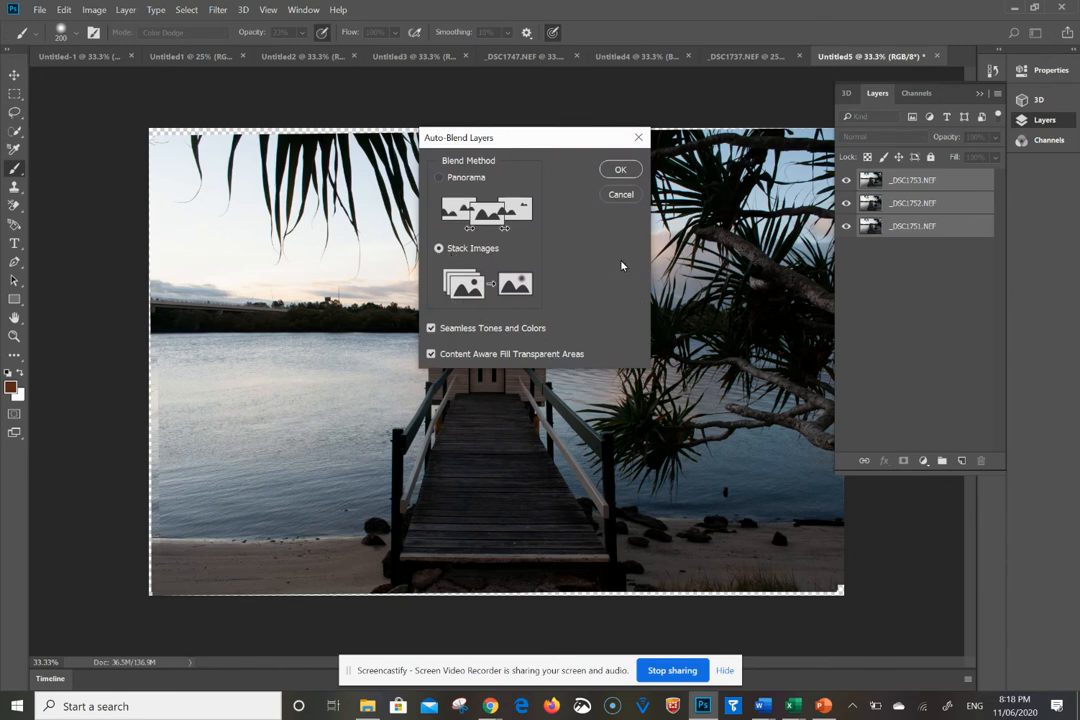
{"action": "left_click", "coordinate": [622, 169]}
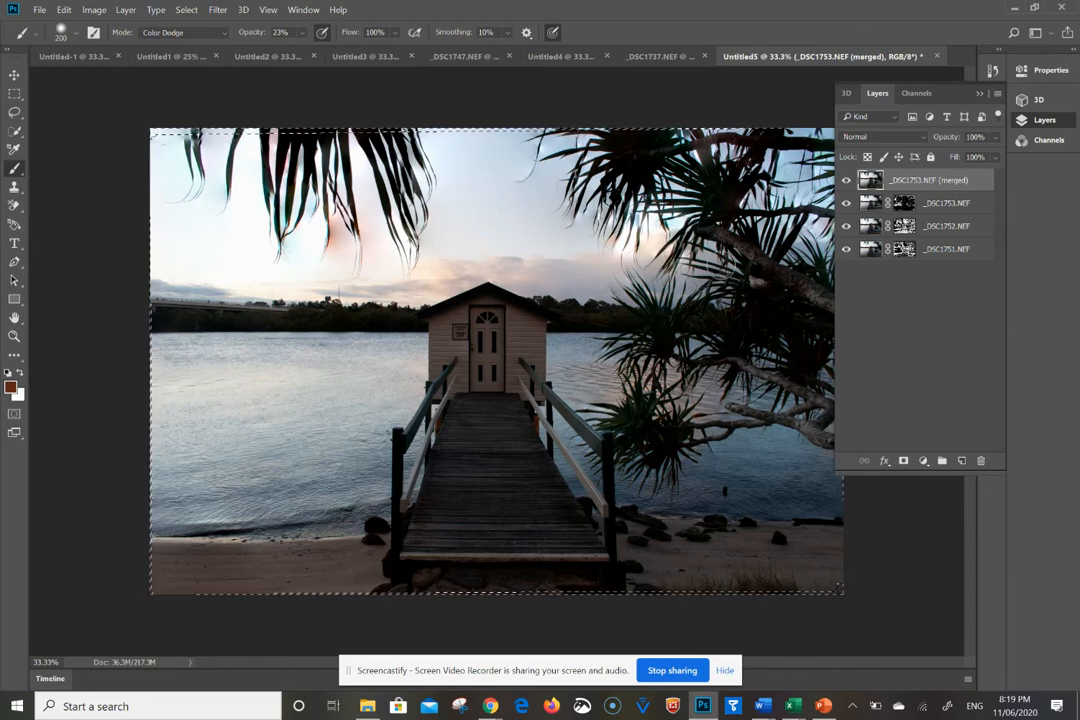
{"action": "left_click", "coordinate": [126, 9]}
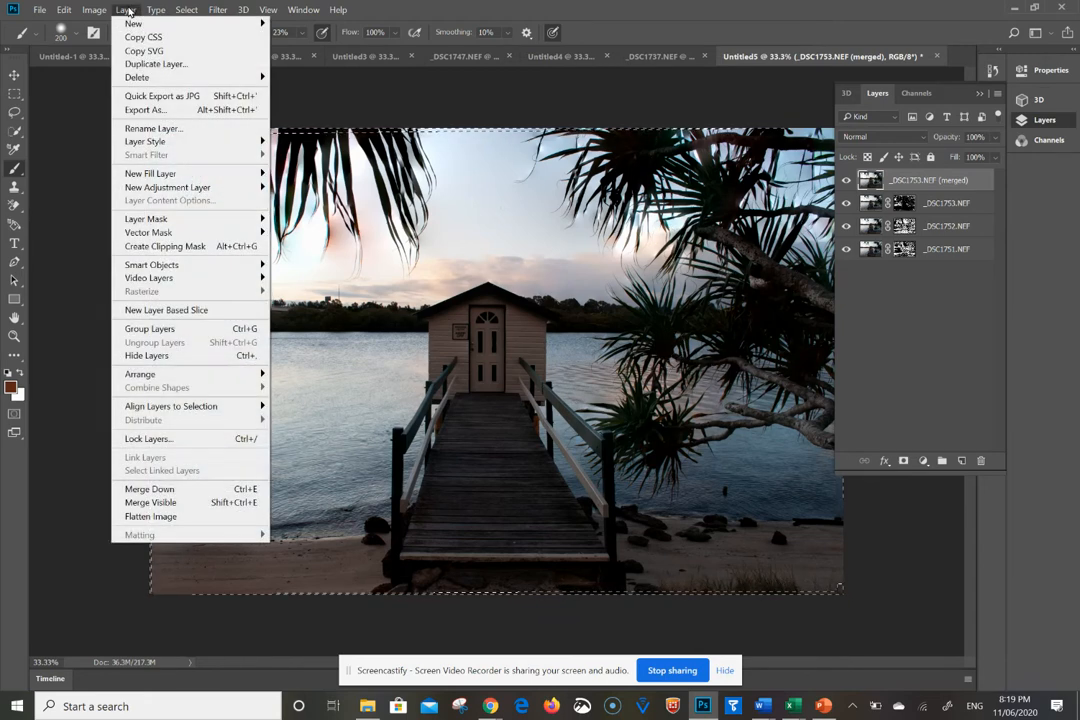
{"action": "left_click", "coordinate": [158, 516]}
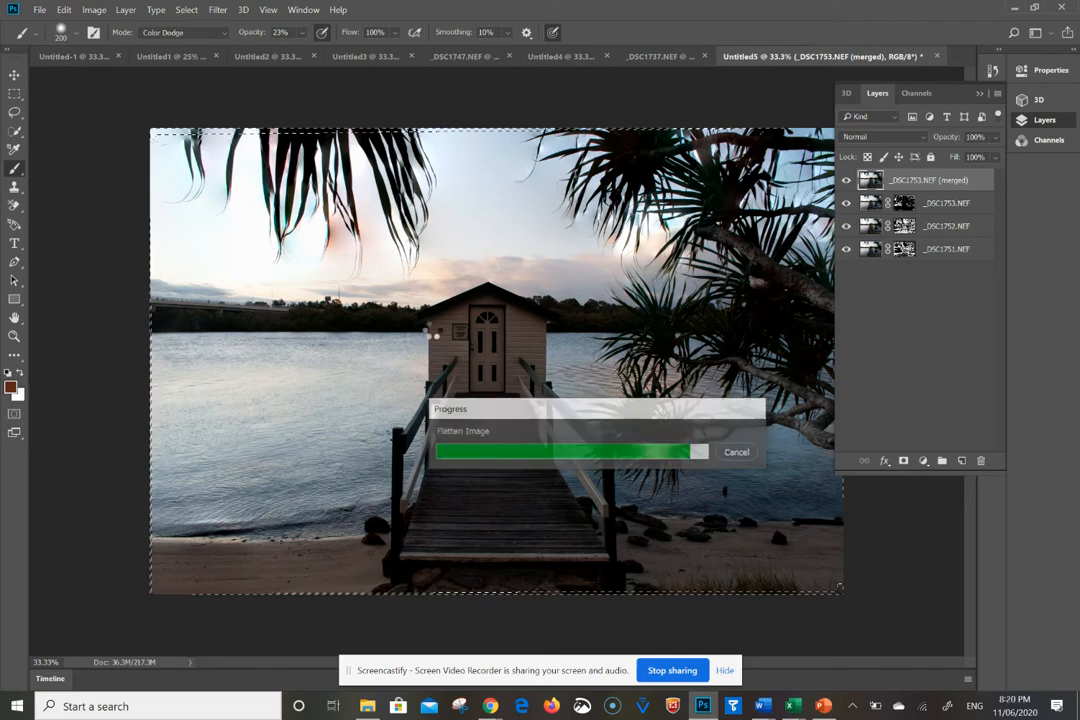
- Try exposure -0.60, contrast +13 and highlights -28 on the flattened image in the Camera Raw Filter, without applying them
{"action": "left_click", "coordinate": [217, 10]}
{"action": "left_click", "coordinate": [256, 89]}
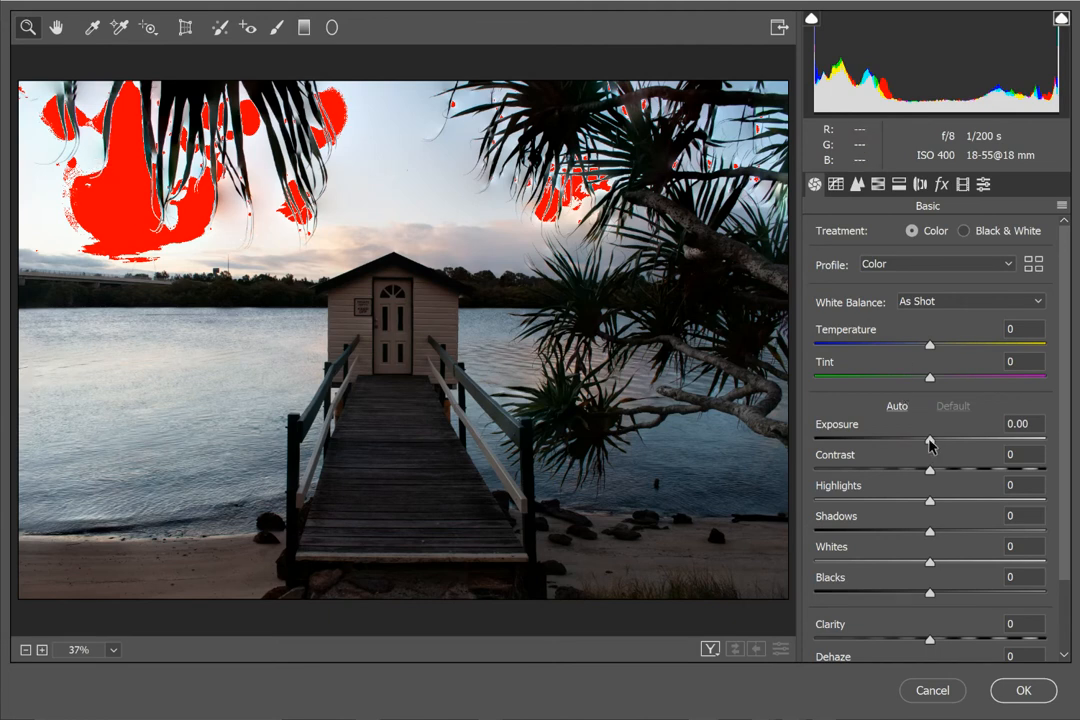
{"action": "left_click_drag", "start_coordinate": [929, 445], "coordinate": [917, 449]}
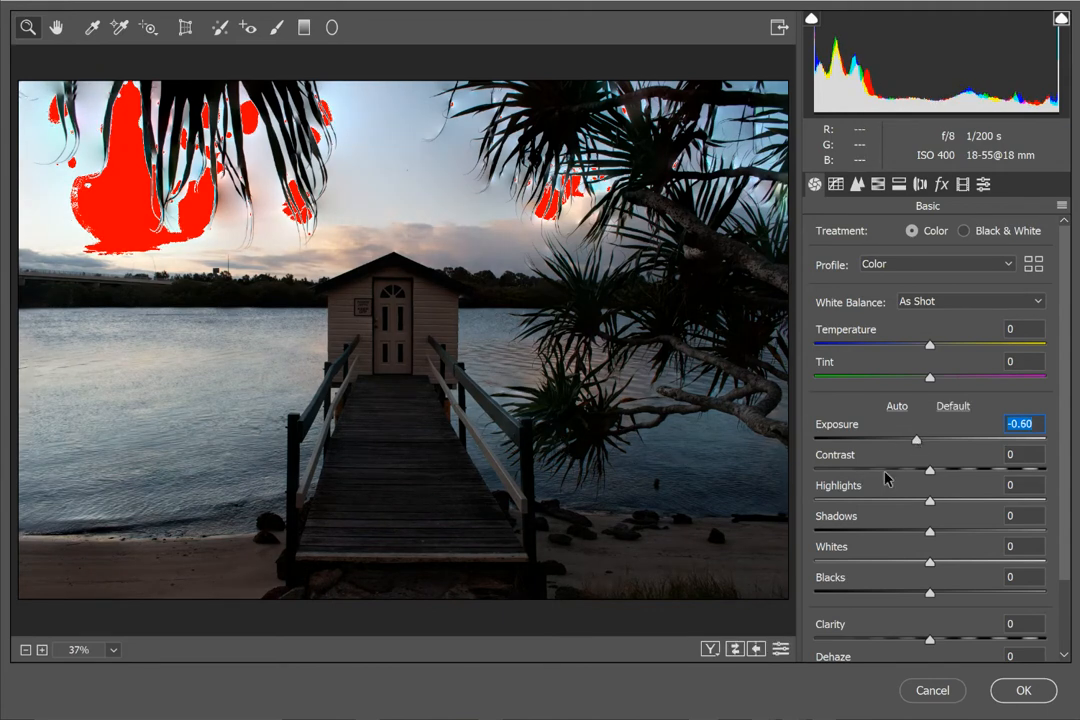
{"action": "left_click_drag", "start_coordinate": [931, 471], "coordinate": [899, 511]}
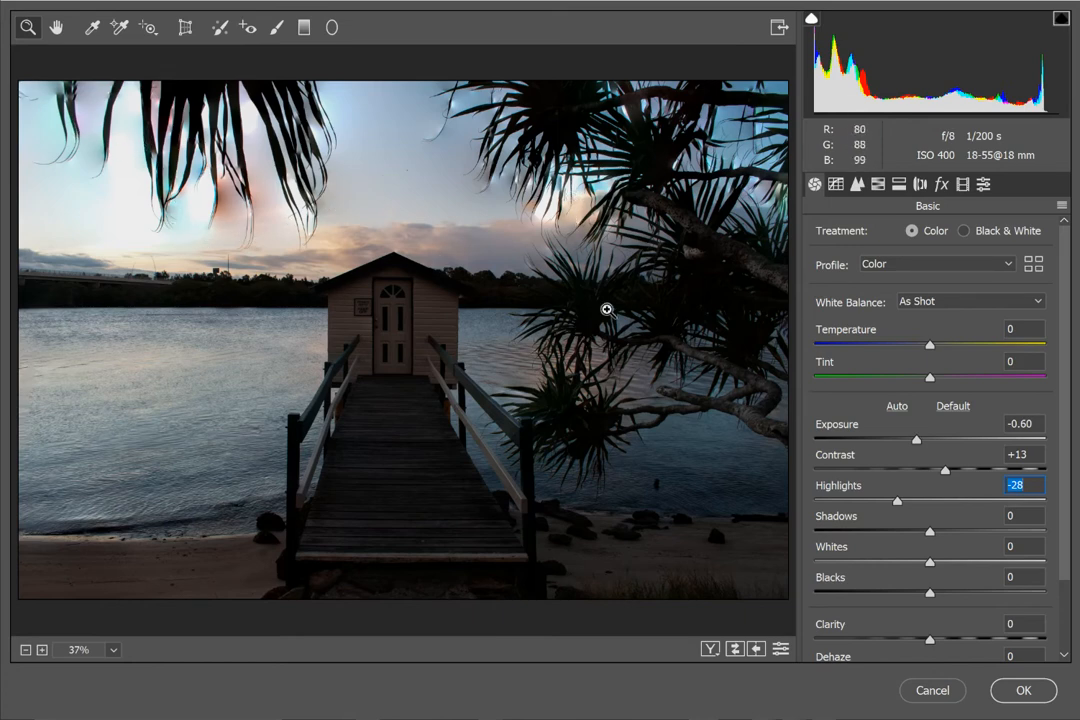
{"action": "left_click", "coordinate": [932, 692]}
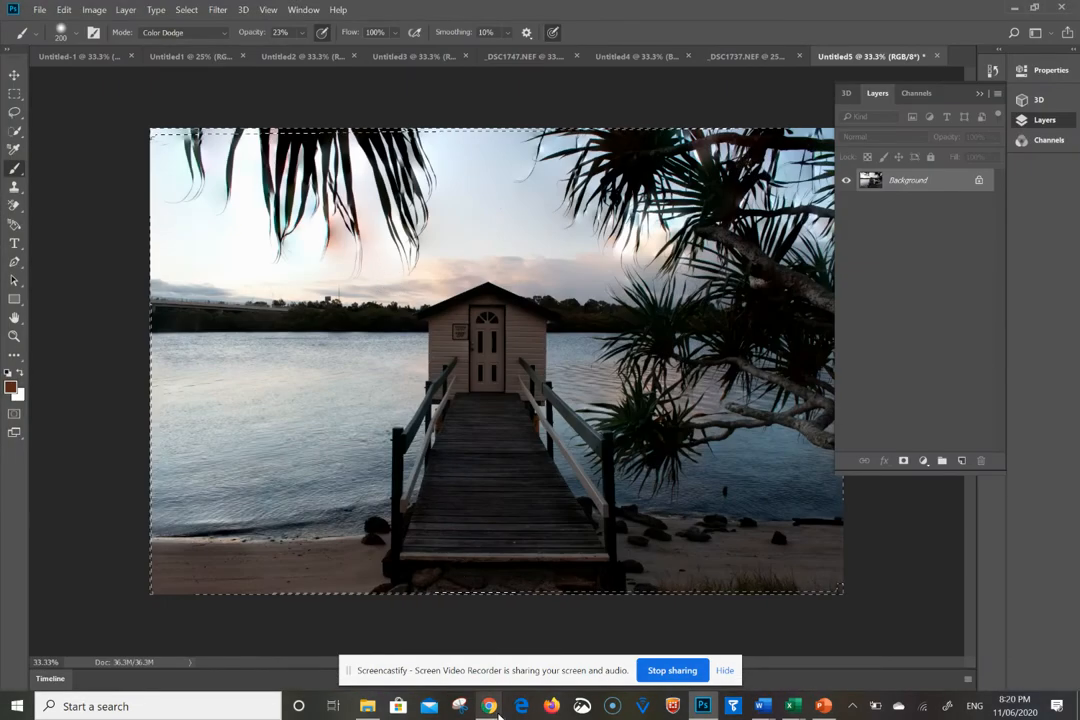
- Switch to Google Photos in Chrome and review the aperture and shutter speed of _DSC1751.NEF to _DSC1753.NEF again
{"action": "mouse_move", "coordinate": [489, 706]}
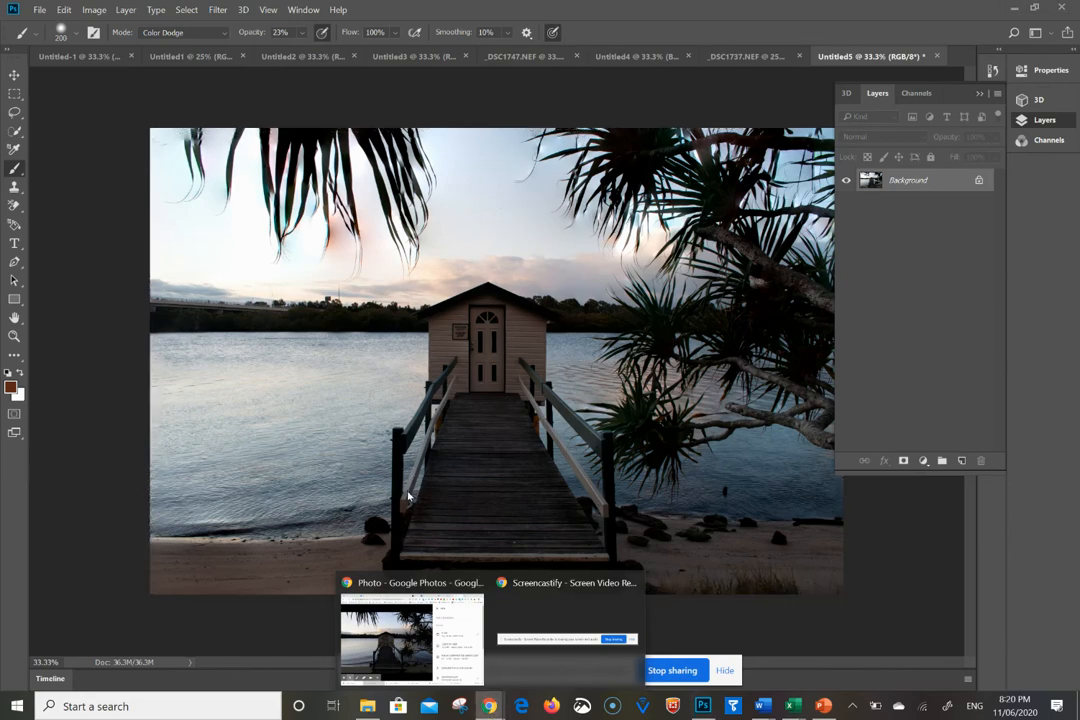
{"action": "left_click", "coordinate": [400, 625]}
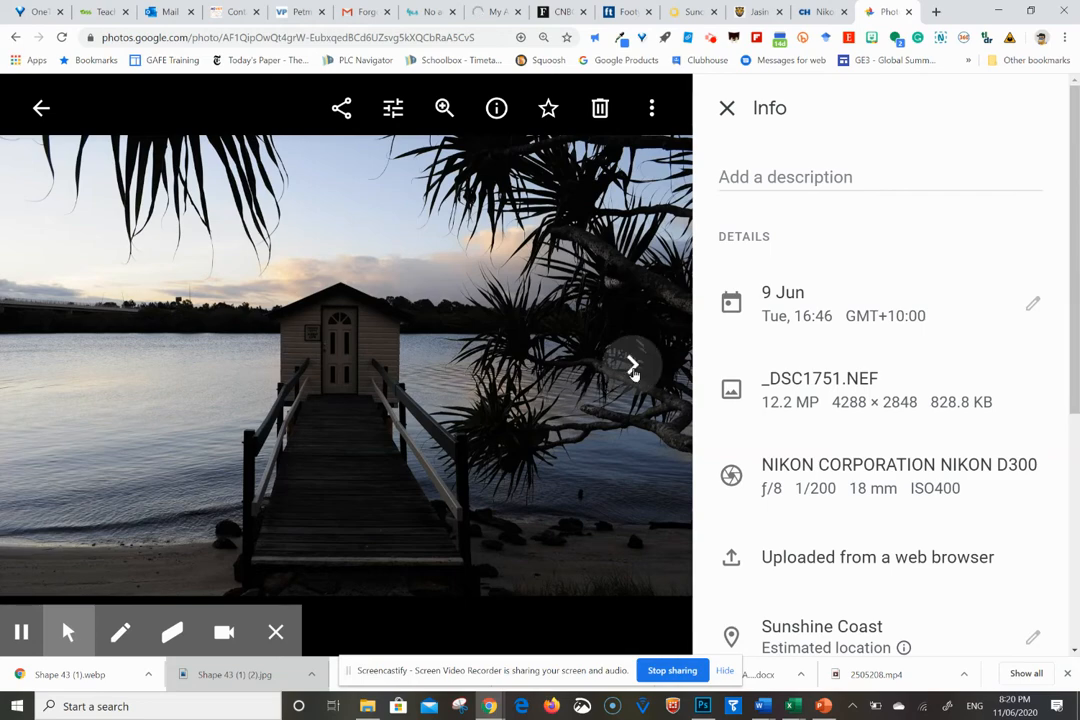
{"action": "left_click", "coordinate": [632, 368]}
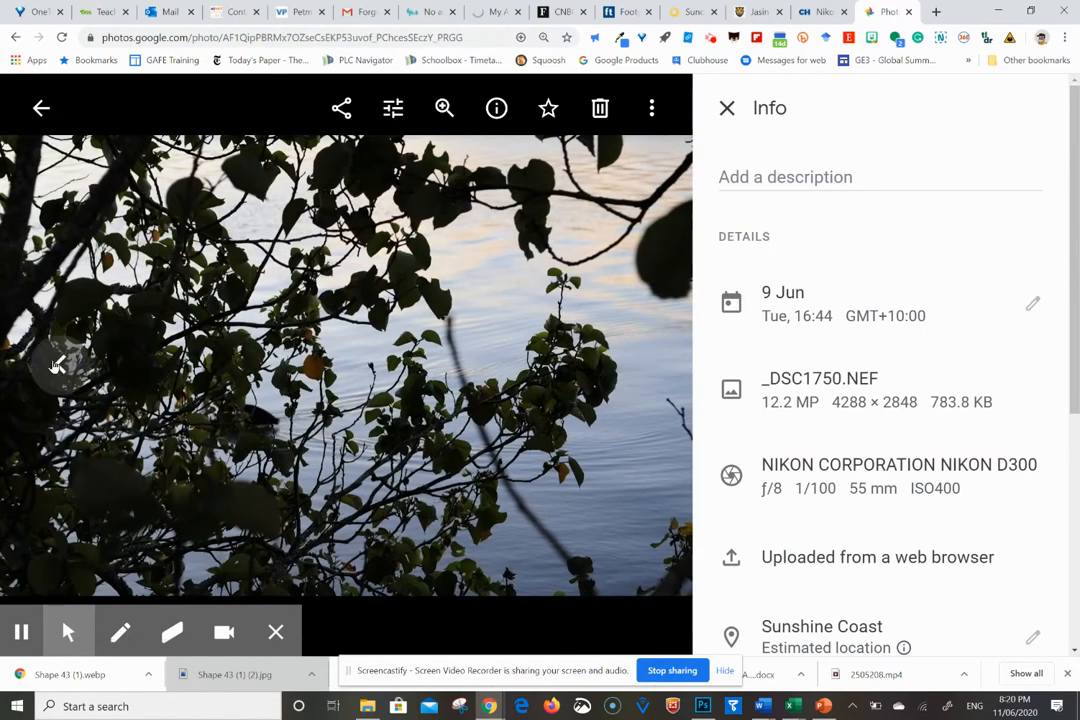
{"action": "left_click", "coordinate": [57, 365]}
{"action": "left_click", "coordinate": [57, 365]}
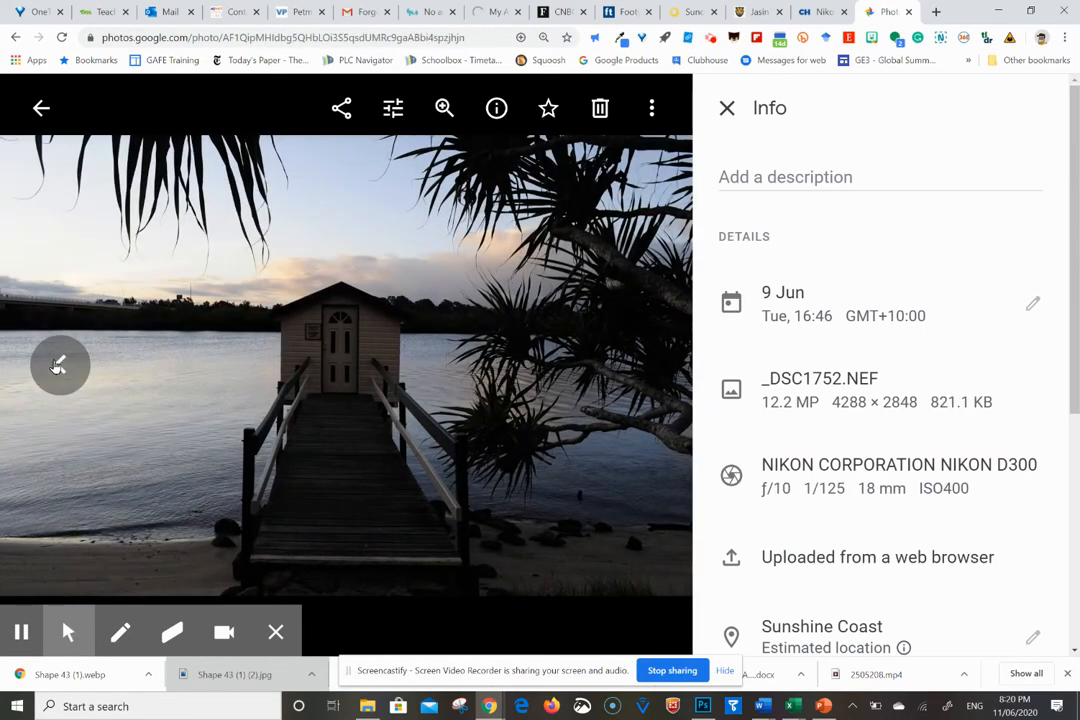
{"action": "left_click", "coordinate": [57, 365]}
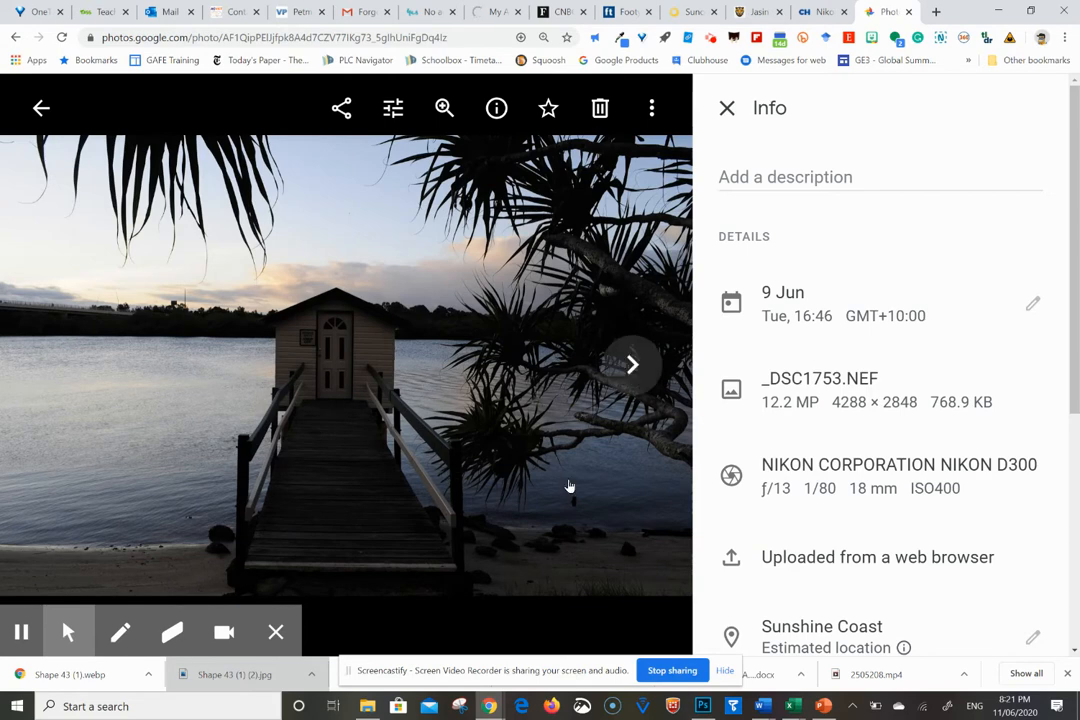
- Switch to Photoshop and open _DSC1753.NEF from the 106ND300 folder in Camera Raw
{"action": "left_click", "coordinate": [703, 706]}
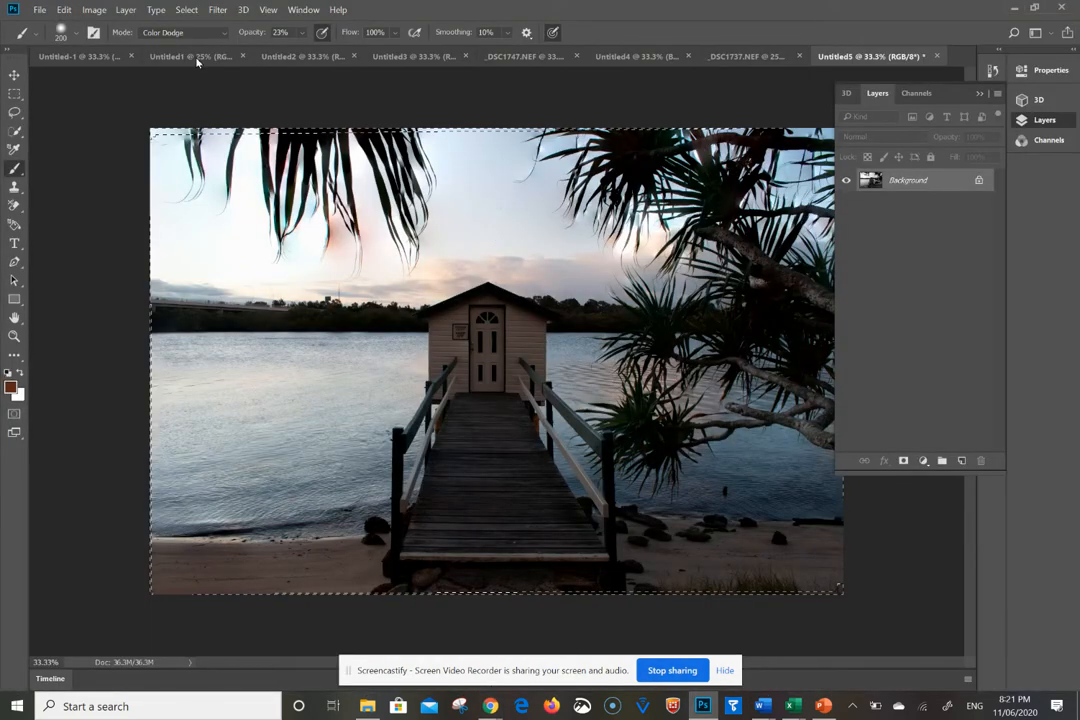
{"action": "left_click", "coordinate": [38, 10]}
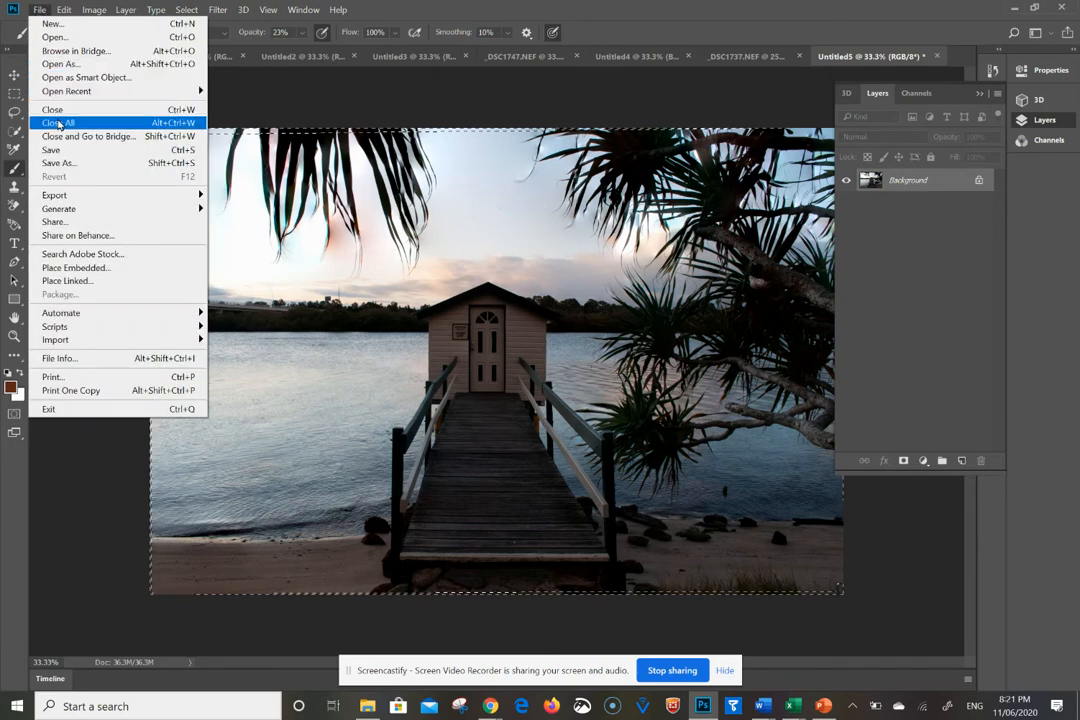
{"action": "left_click", "coordinate": [58, 37]}
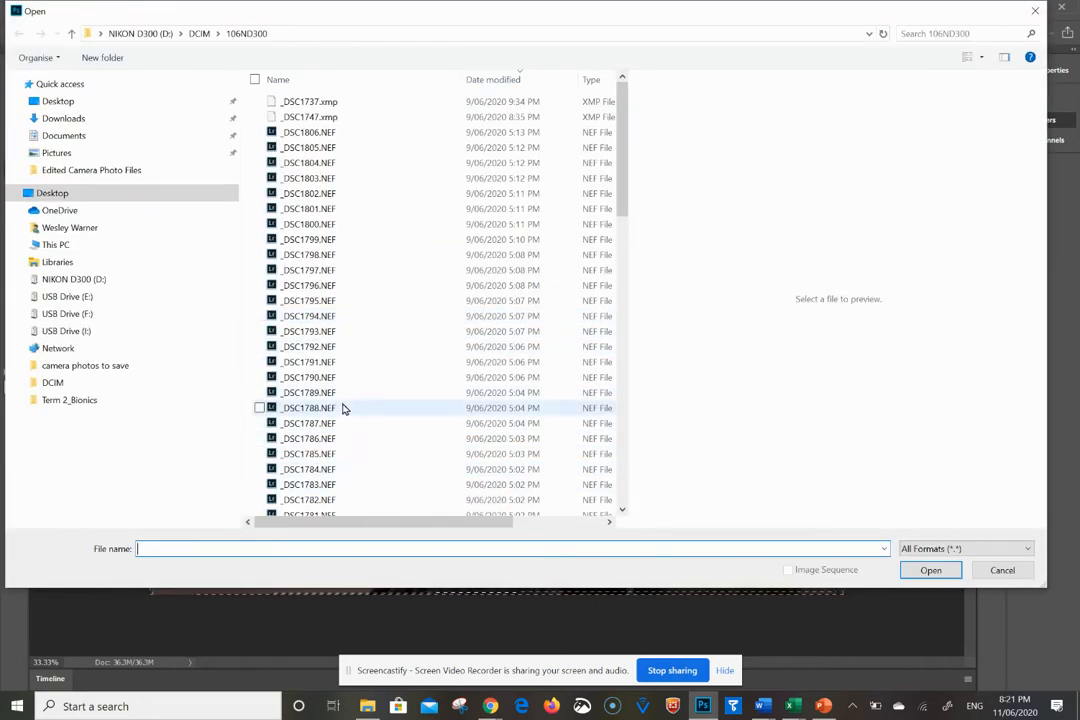
{"action": "scroll", "coordinate": [342, 408], "scroll_direction": "down", "scroll_amount": 6}
{"action": "scroll", "coordinate": [342, 408], "scroll_direction": "down", "scroll_amount": 5}
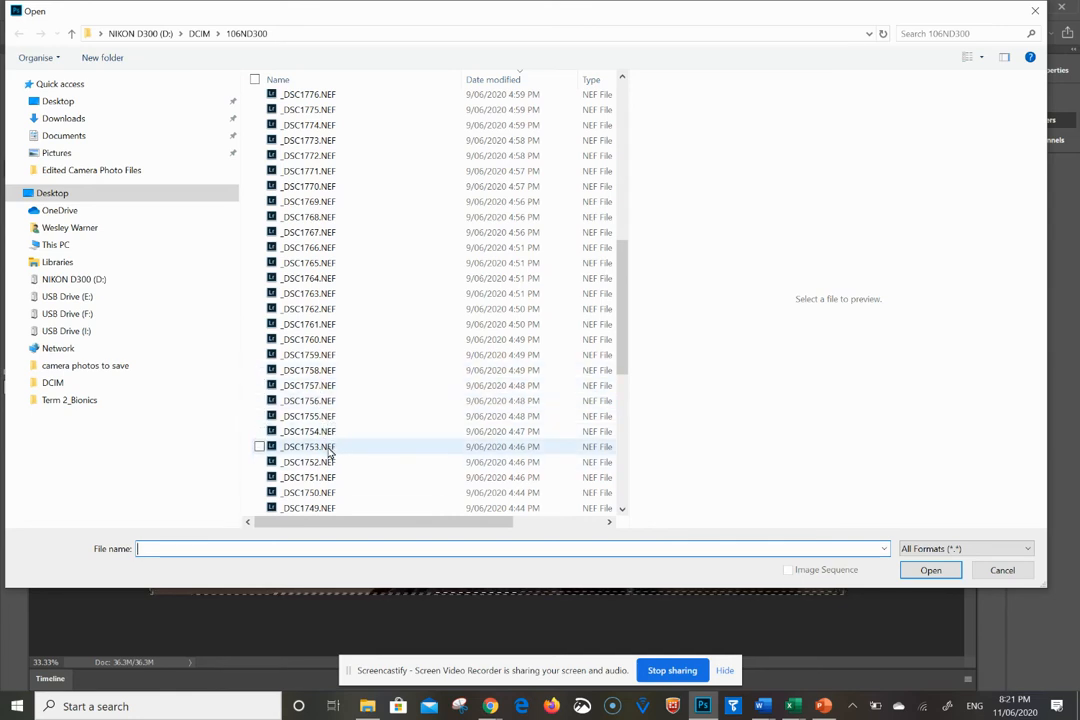
{"action": "left_click", "coordinate": [329, 449]}
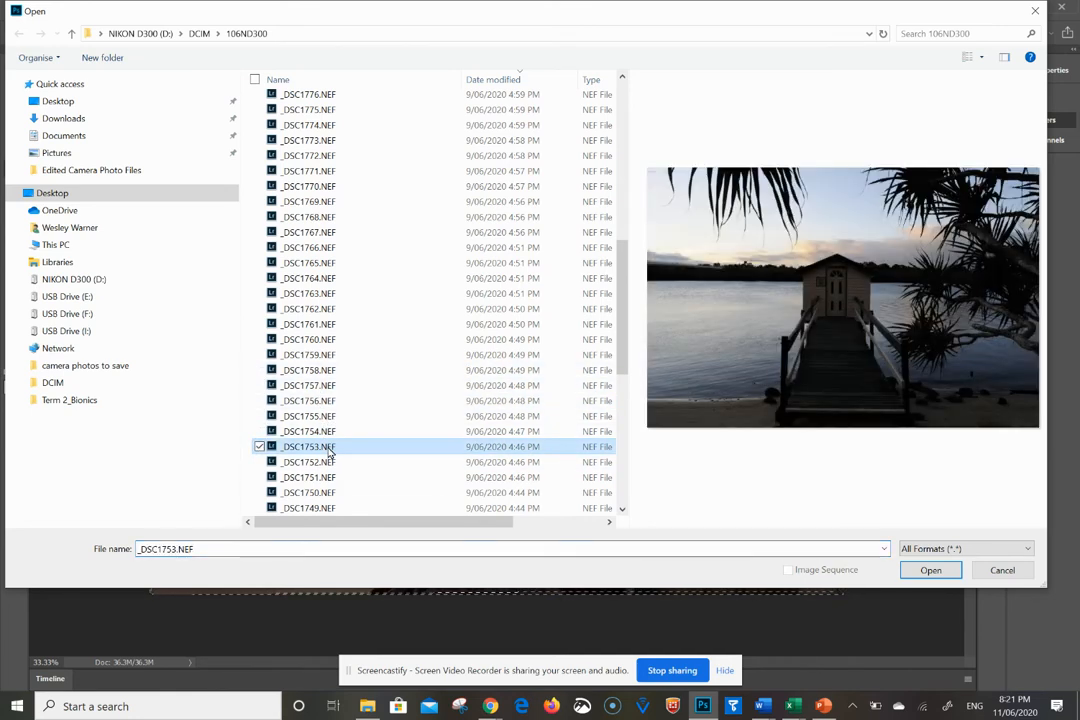
{"action": "left_click", "coordinate": [488, 706]}
{"action": "left_click", "coordinate": [410, 630]}
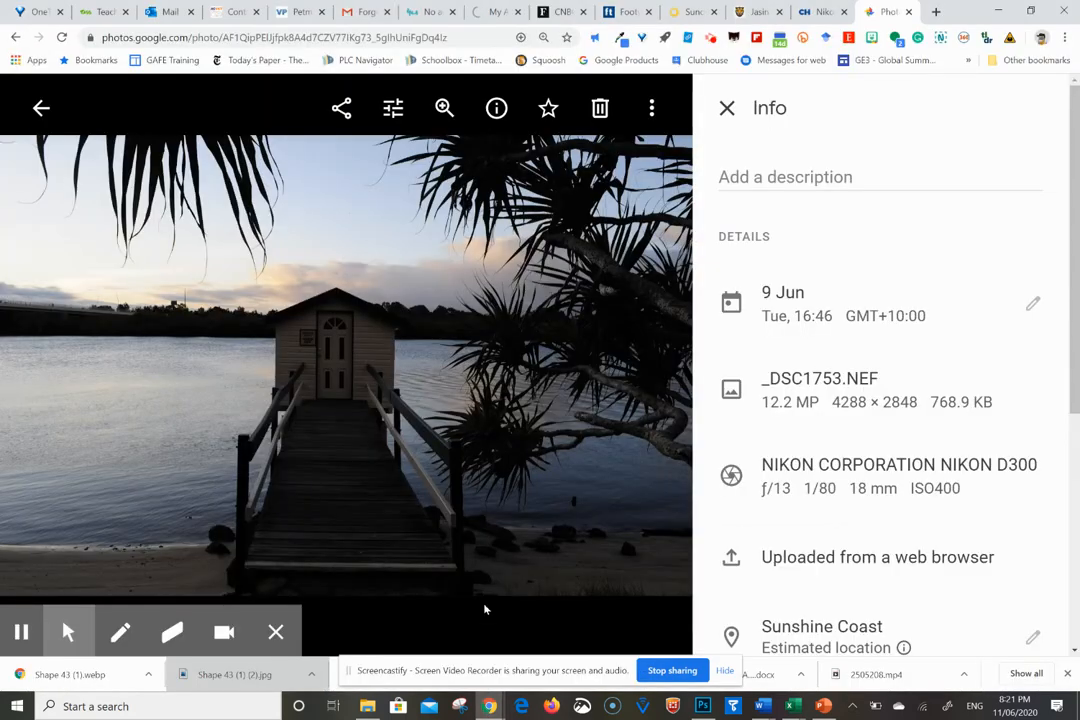
{"action": "left_click", "coordinate": [706, 706]}
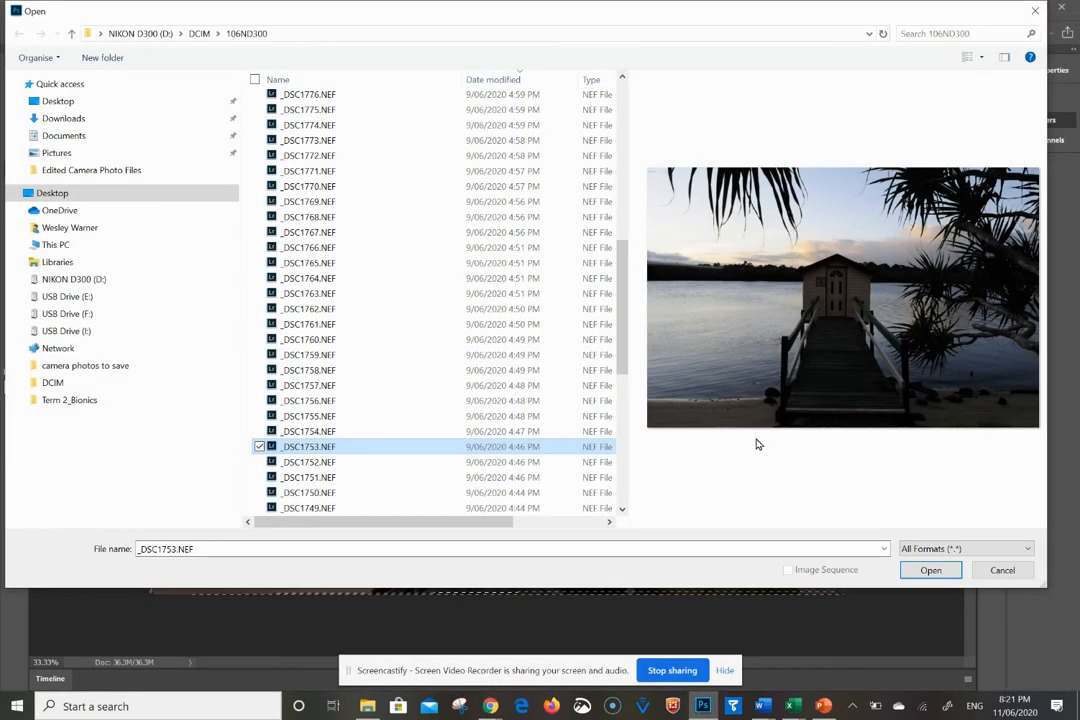
{"action": "left_click", "coordinate": [925, 570]}
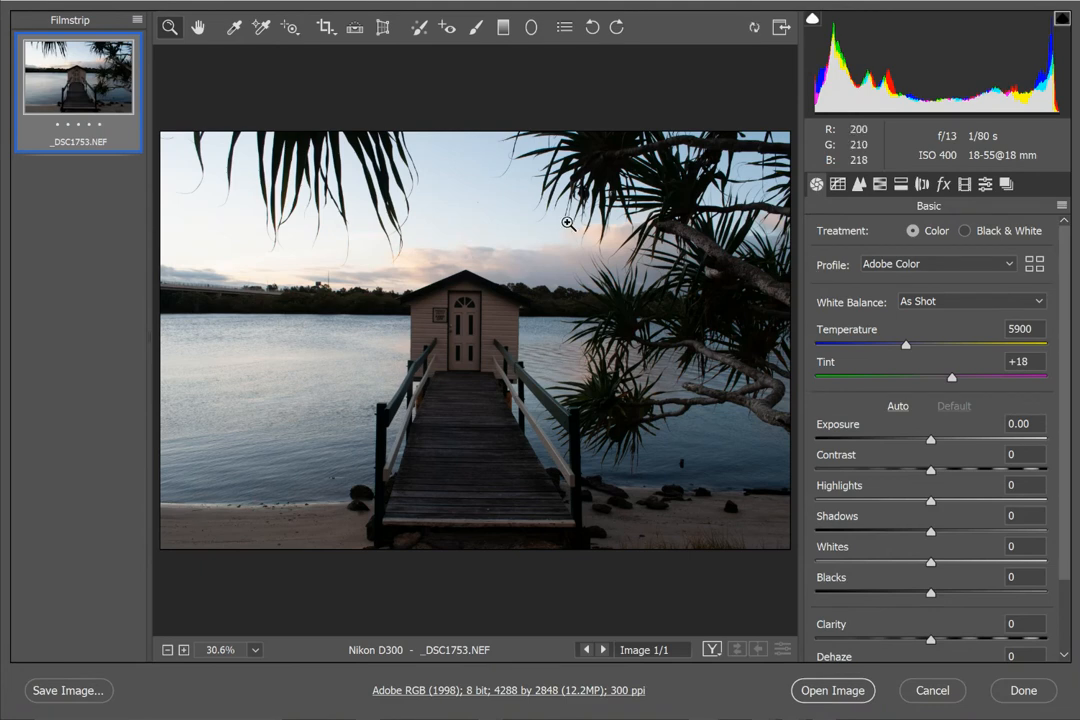
- Apply the Camera Matching profile Vivid v4 to the boathouse photo
{"action": "left_click", "coordinate": [1034, 264]}
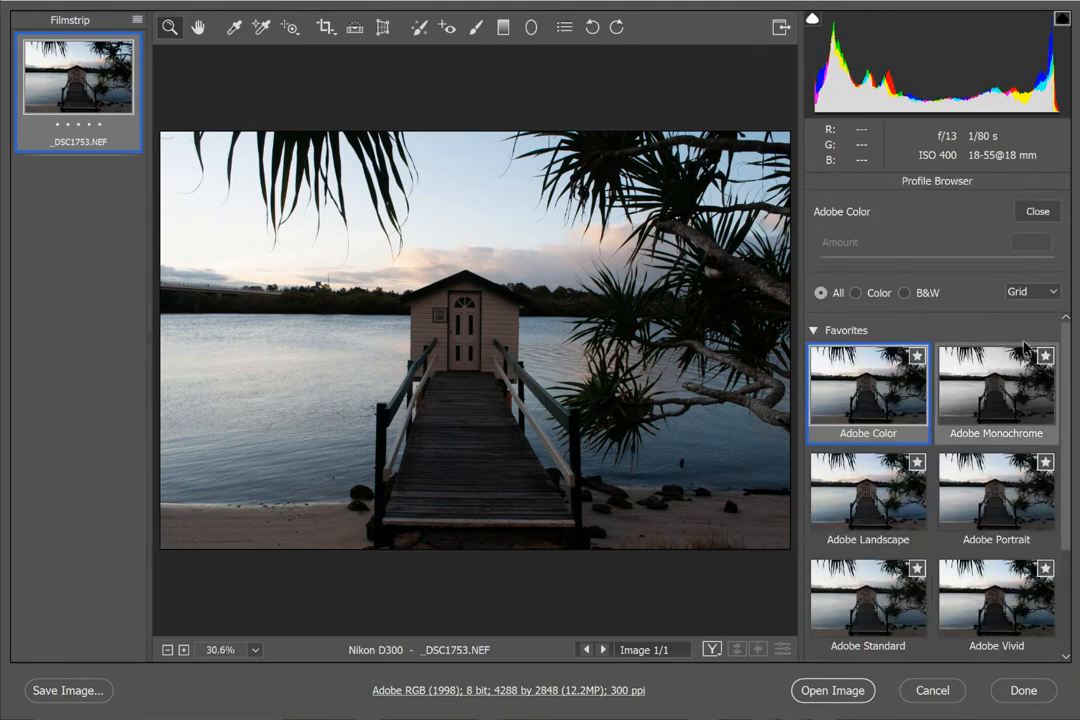
{"action": "left_click", "coordinate": [817, 333]}
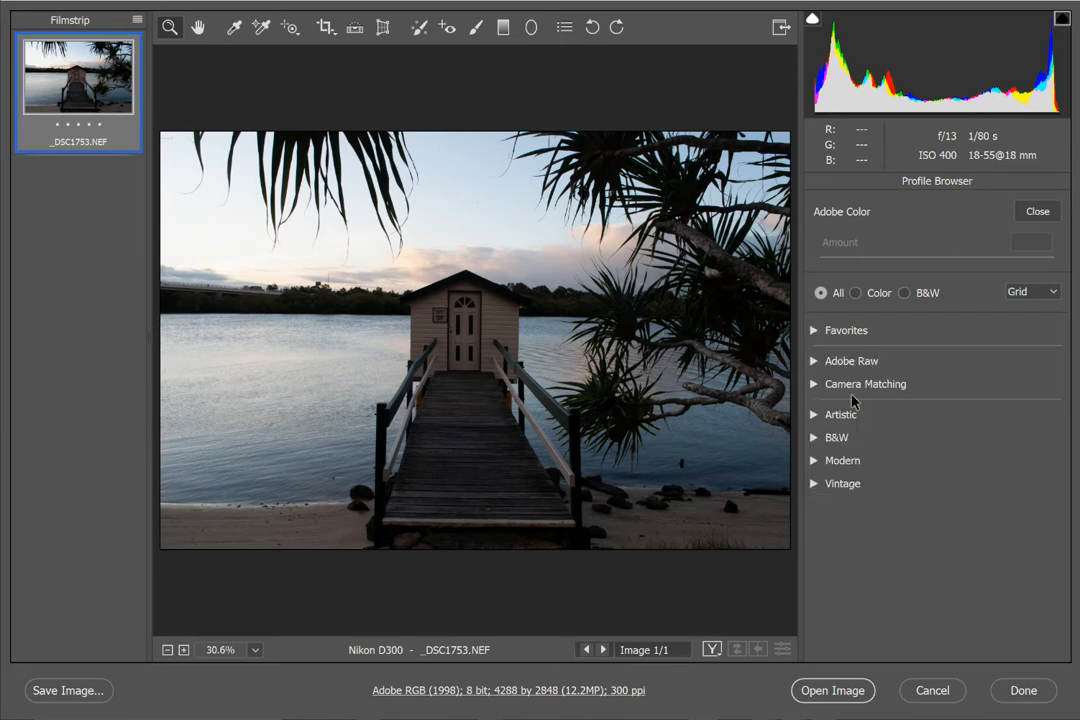
{"action": "left_click", "coordinate": [815, 386]}
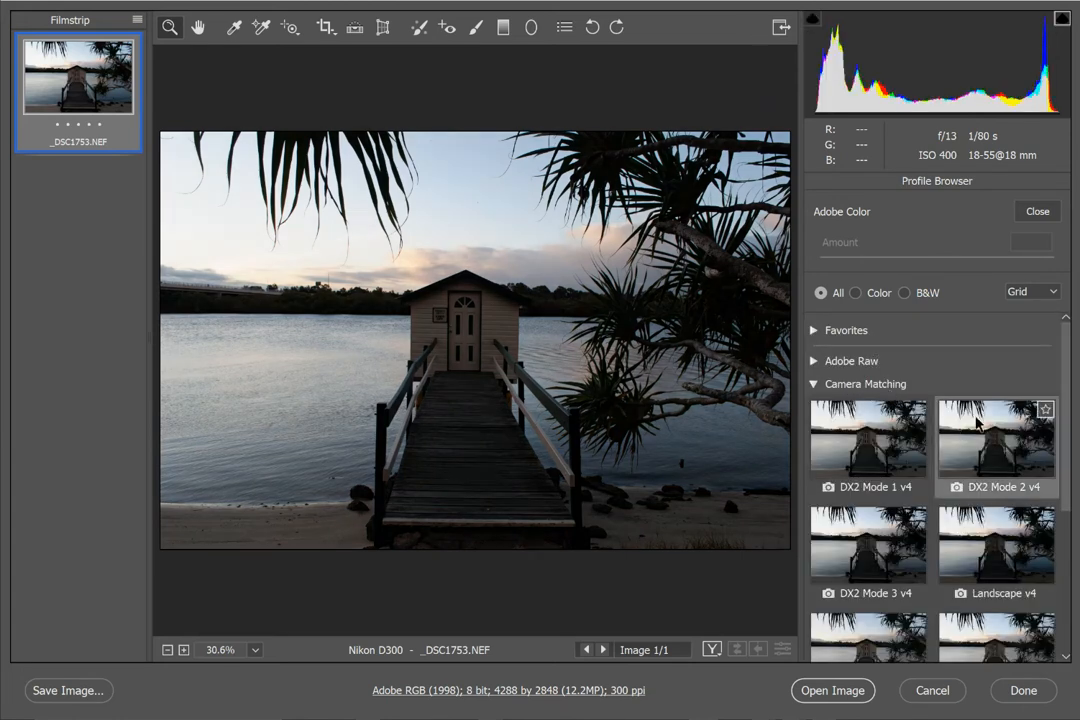
{"action": "scroll", "coordinate": [1062, 530], "scroll_direction": "down", "scroll_amount": 3}
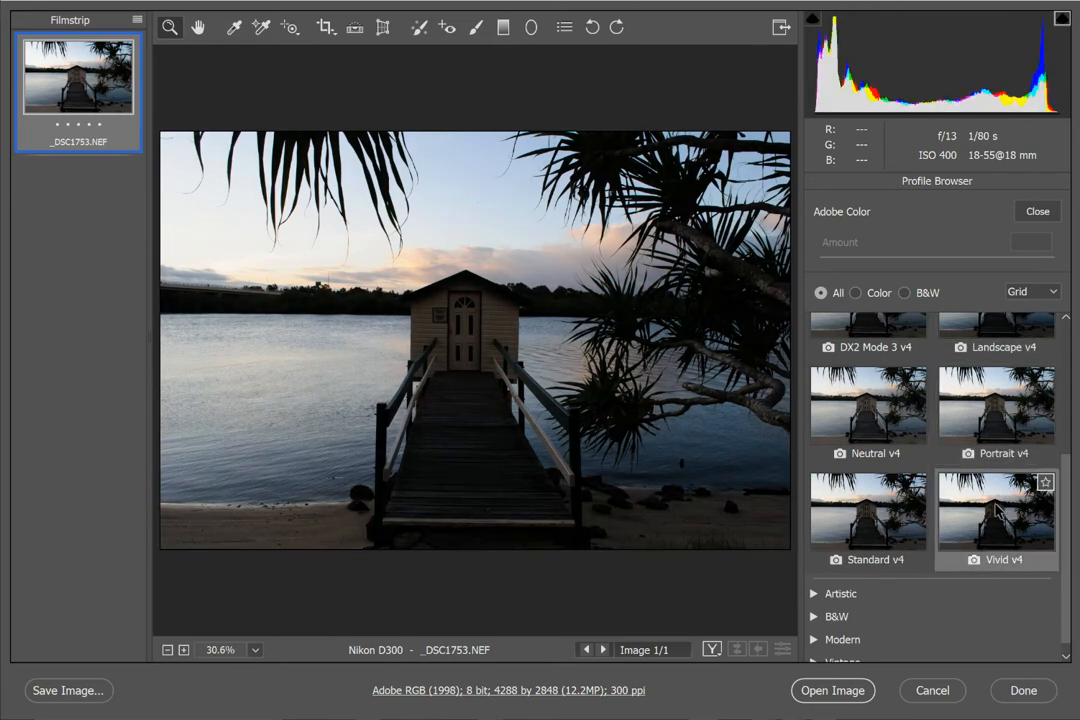
{"action": "left_click", "coordinate": [997, 510]}
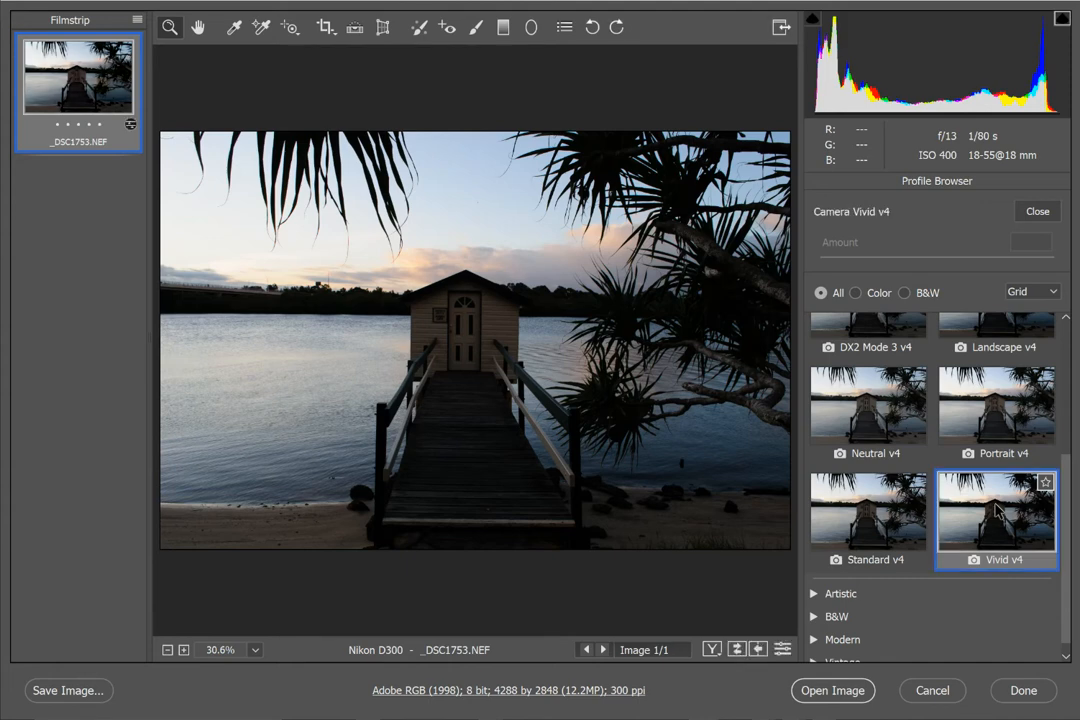
{"action": "left_click", "coordinate": [1039, 212]}
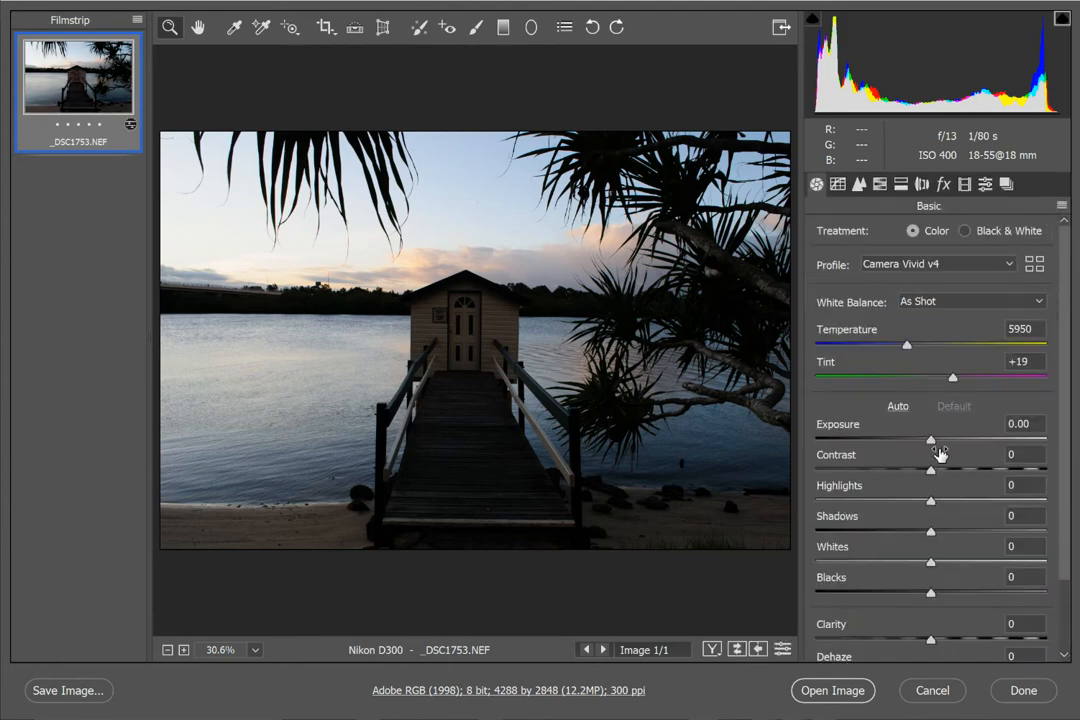
- Set the photo's exposure to +0.20, contrast to +13, highlights to -61 and shadows to +47
{"action": "left_click_drag", "start_coordinate": [931, 443], "coordinate": [935, 443]}
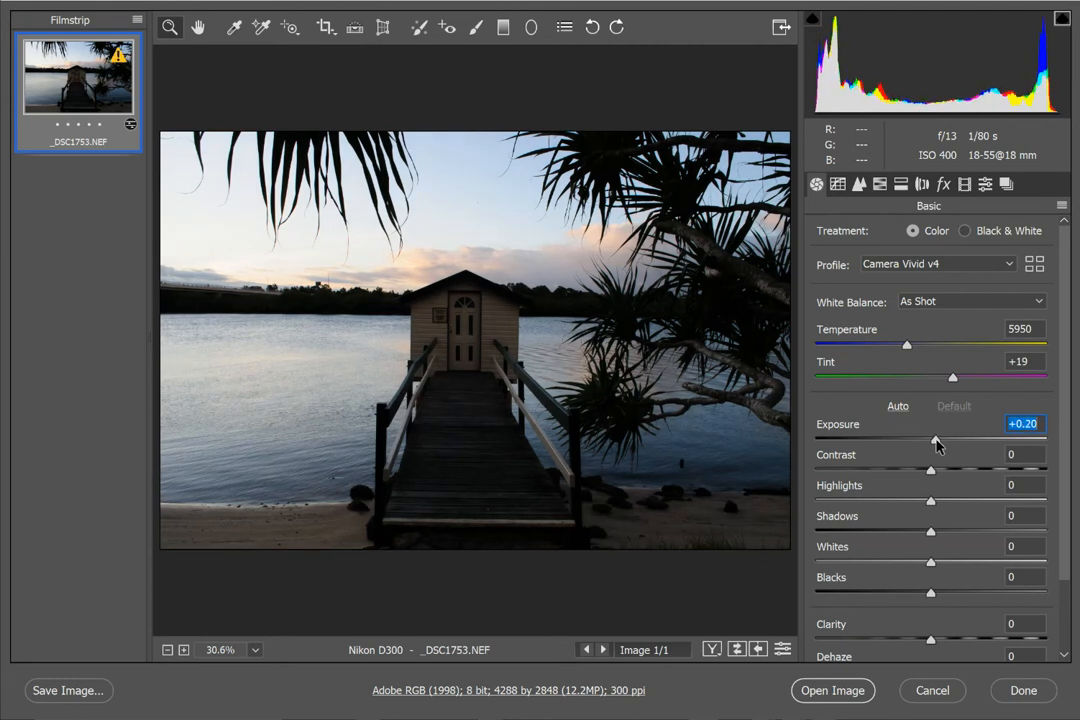
{"action": "left_click_drag", "start_coordinate": [931, 473], "coordinate": [893, 515]}
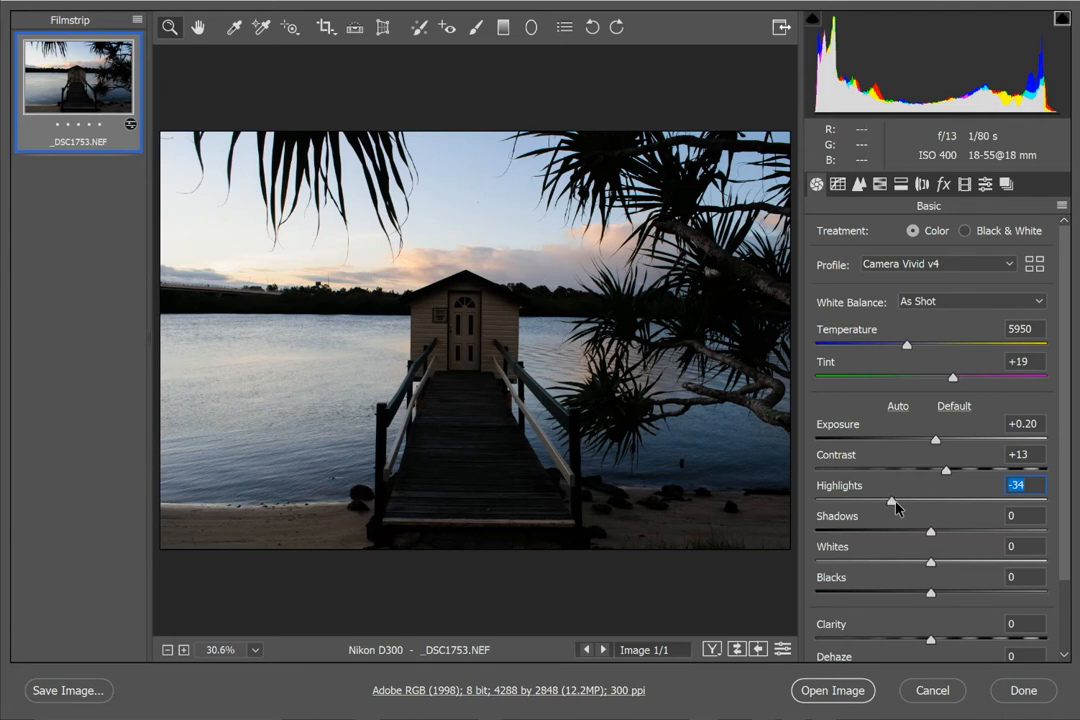
{"action": "left_click_drag", "start_coordinate": [884, 507], "coordinate": [863, 504]}
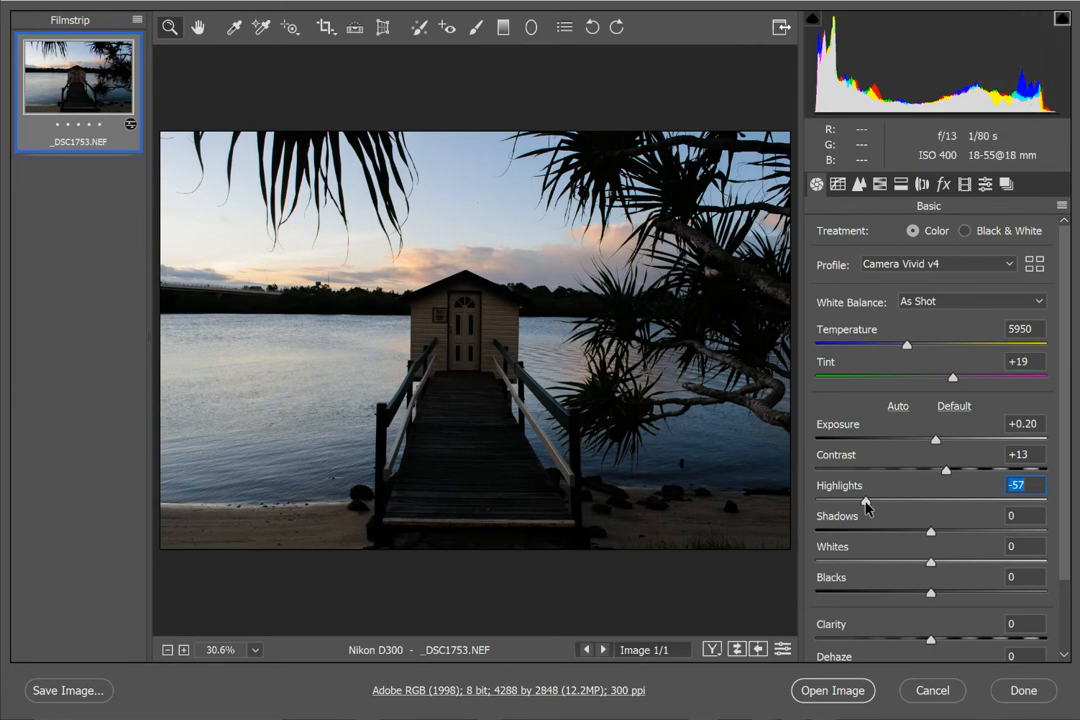
{"action": "left_click_drag", "start_coordinate": [866, 507], "coordinate": [860, 504]}
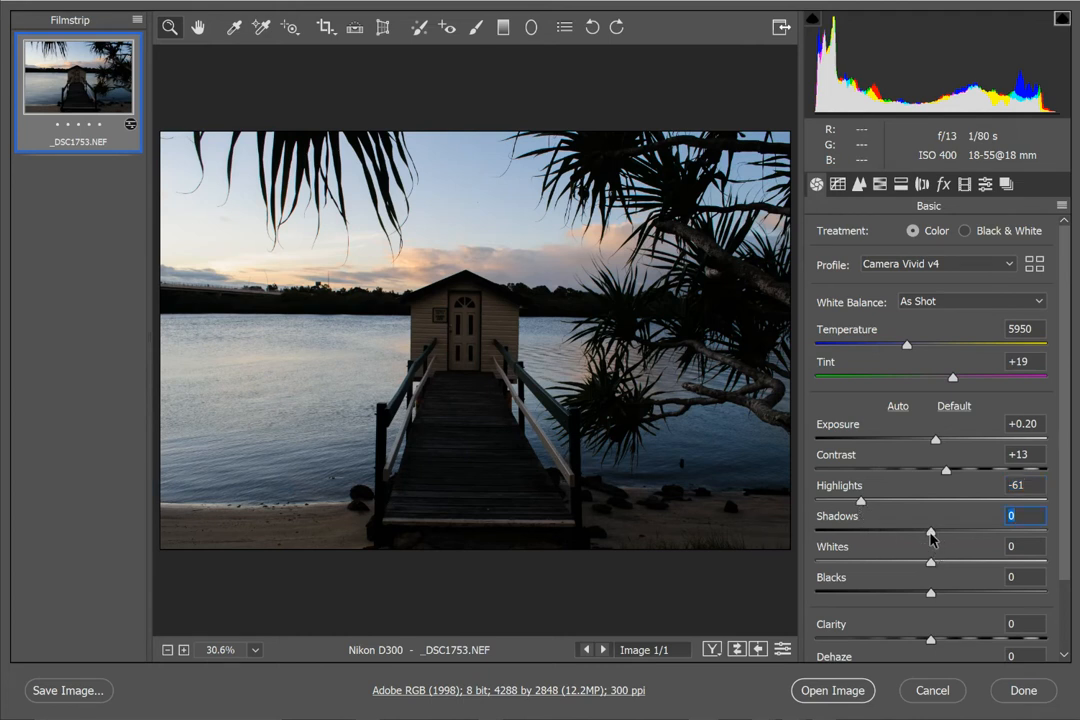
{"action": "left_click_drag", "start_coordinate": [930, 537], "coordinate": [985, 541]}
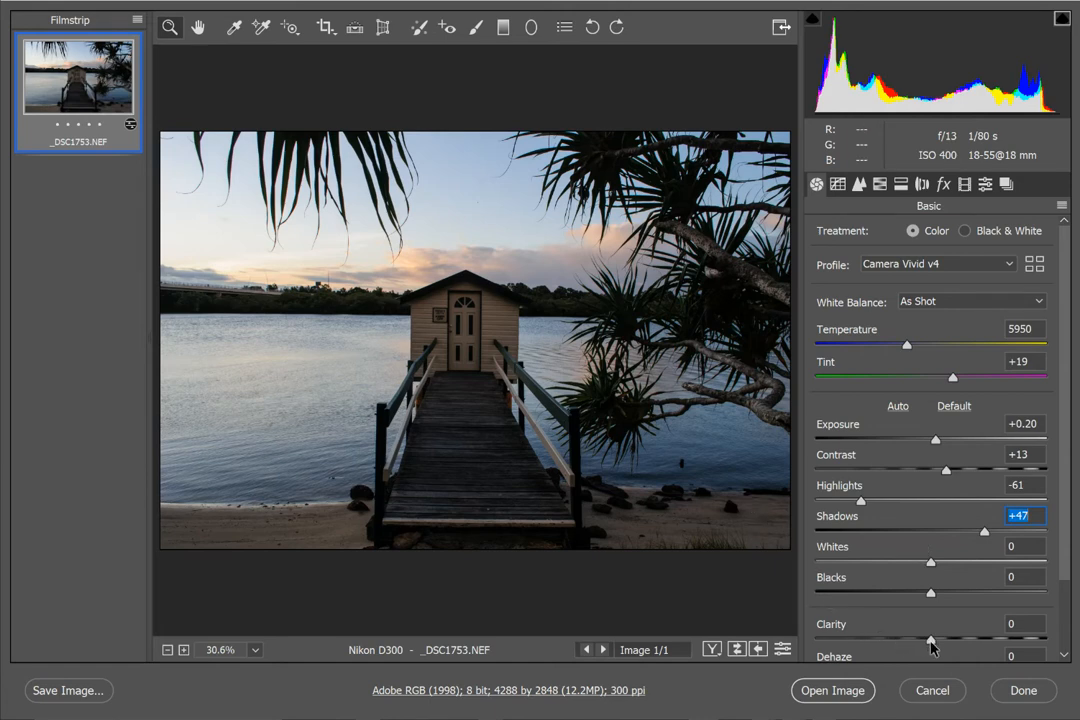
- Set the photo's clarity to +12, dehaze to +7 and vibrance to +7
{"action": "mouse_move", "coordinate": [931, 646]}
{"action": "left_mouse_down"}
{"action": "mouse_move", "coordinate": [957, 645]}
{"action": "mouse_move", "coordinate": [945, 645]}
{"action": "left_mouse_up"}
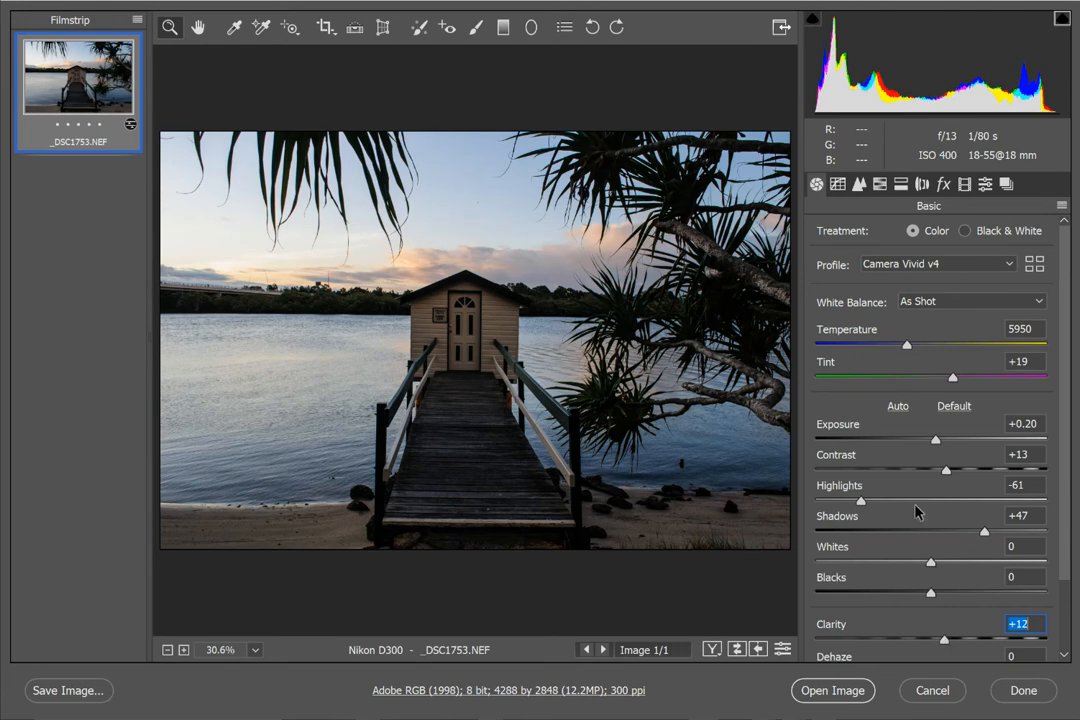
{"action": "scroll", "coordinate": [915, 512], "scroll_direction": "down", "scroll_amount": 3}
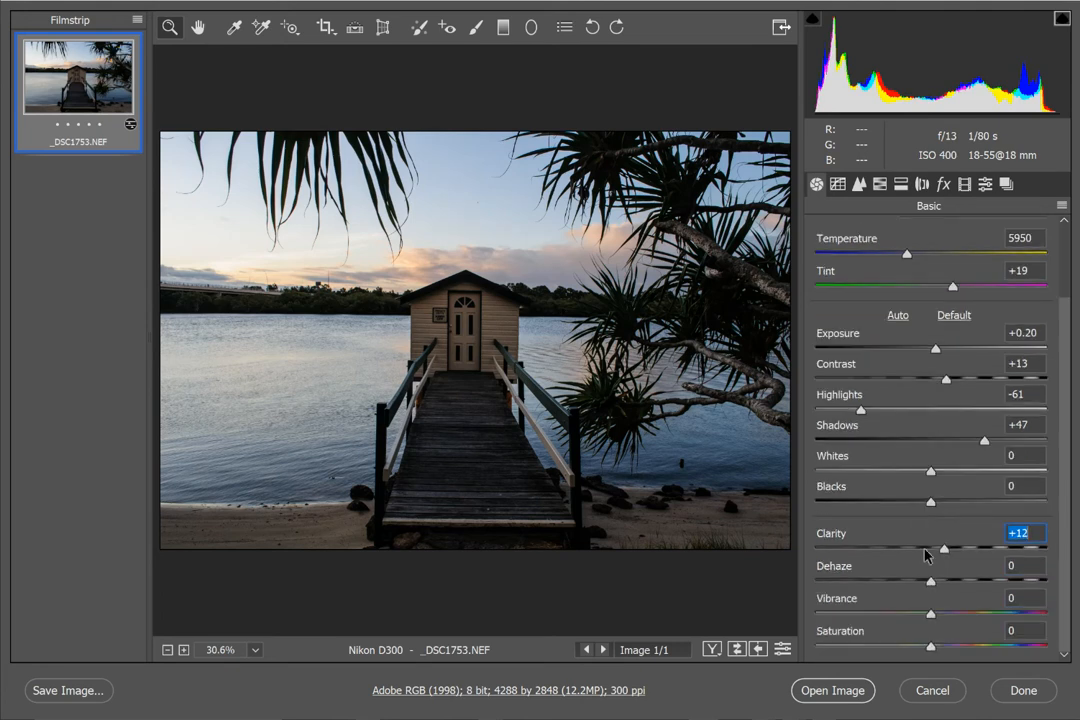
{"action": "left_click_drag", "start_coordinate": [930, 585], "coordinate": [938, 591]}
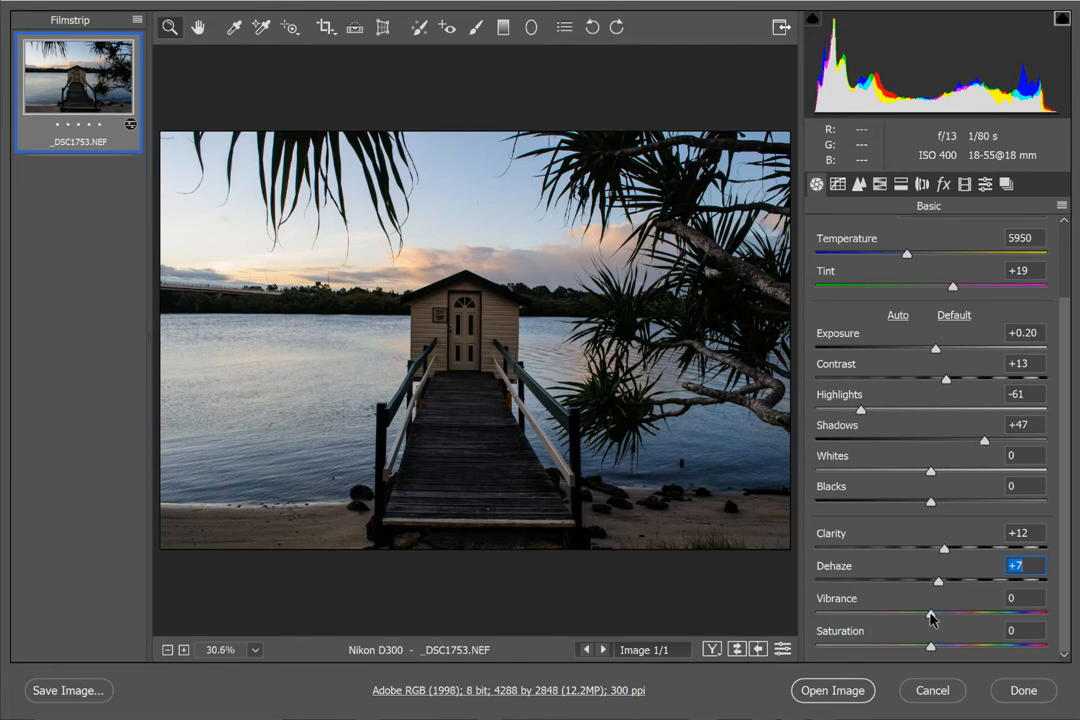
{"action": "left_click_drag", "start_coordinate": [930, 617], "coordinate": [938, 614]}
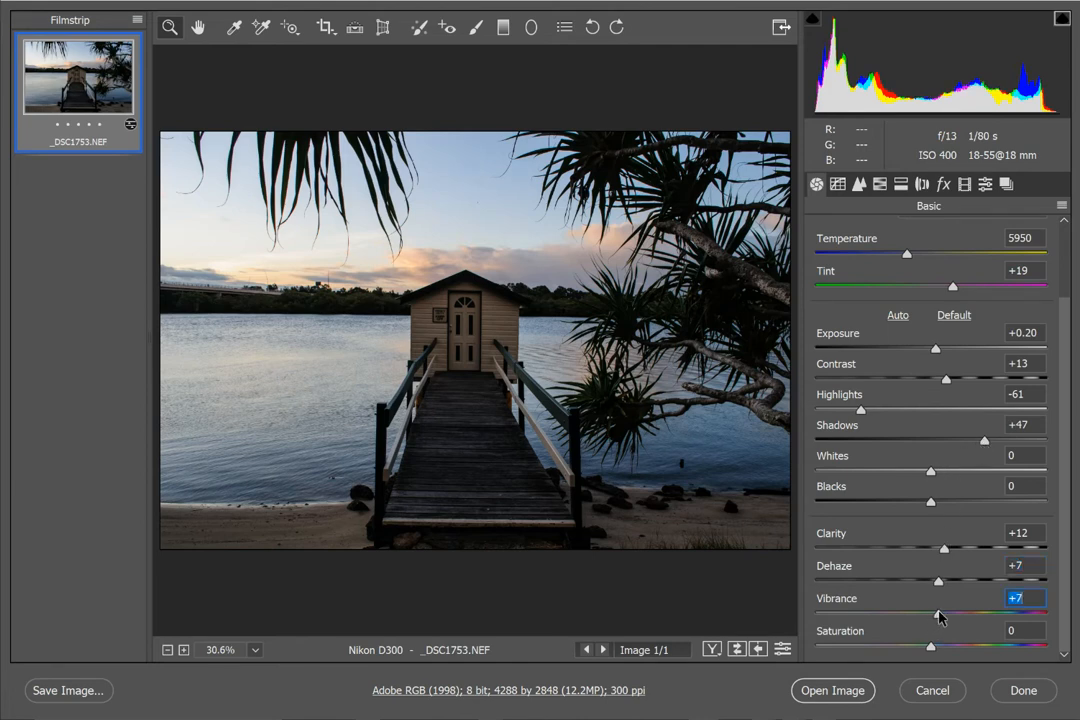
- Set the sharpening masking to 27 while previewing the black-and-white edge mask
{"action": "left_click", "coordinate": [860, 186]}
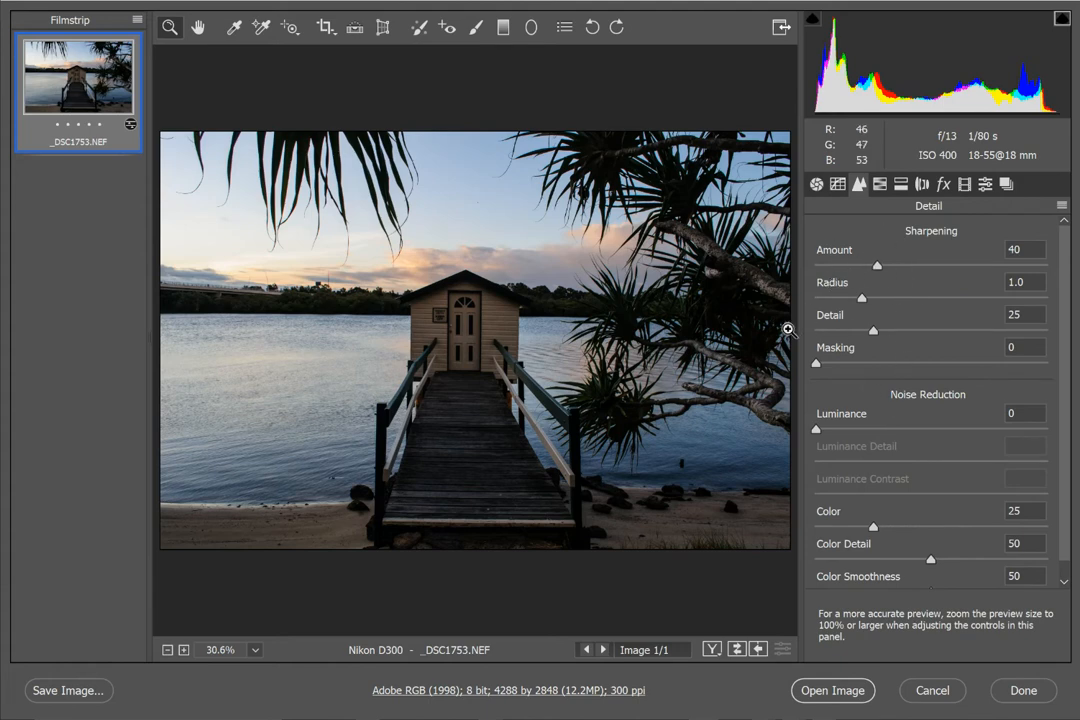
{"action": "key", "text": "alt"}
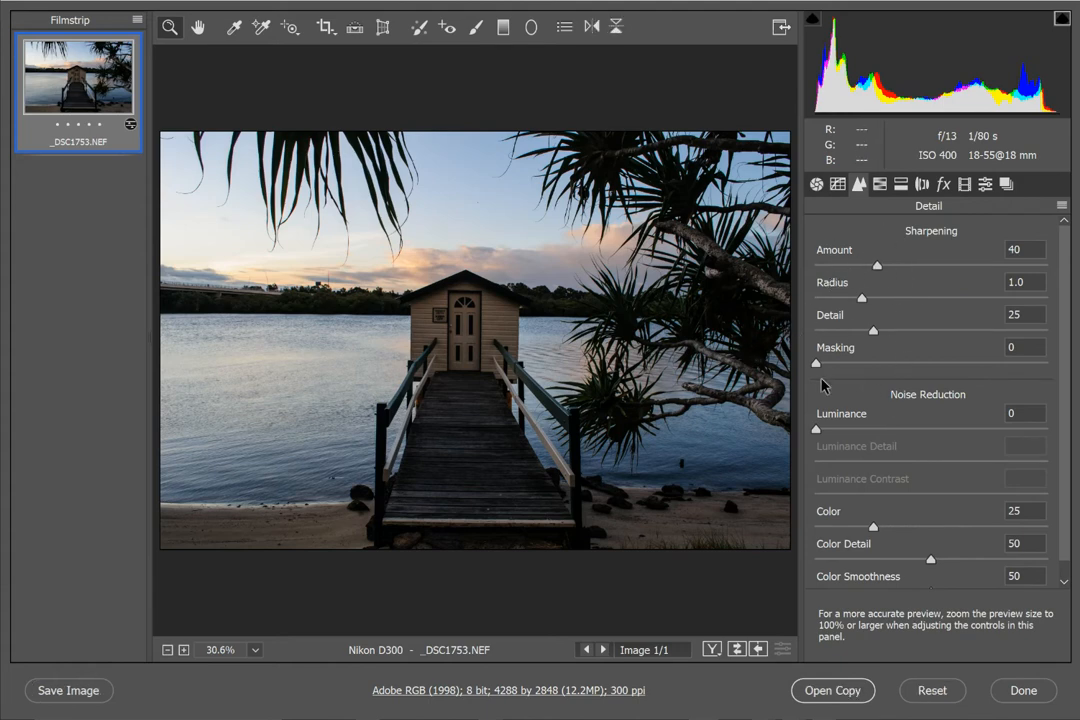
{"action": "left_click_drag", "start_coordinate": [816, 365], "coordinate": [878, 369]}
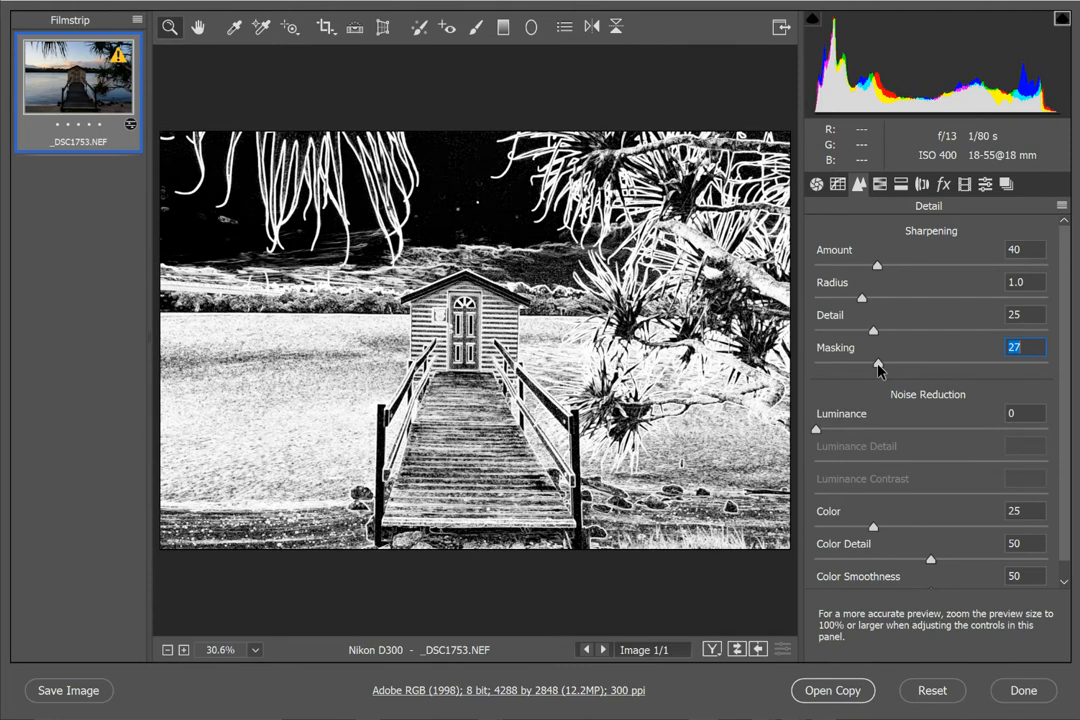
{"action": "left_click_drag", "start_coordinate": [878, 369], "coordinate": [878, 369]}
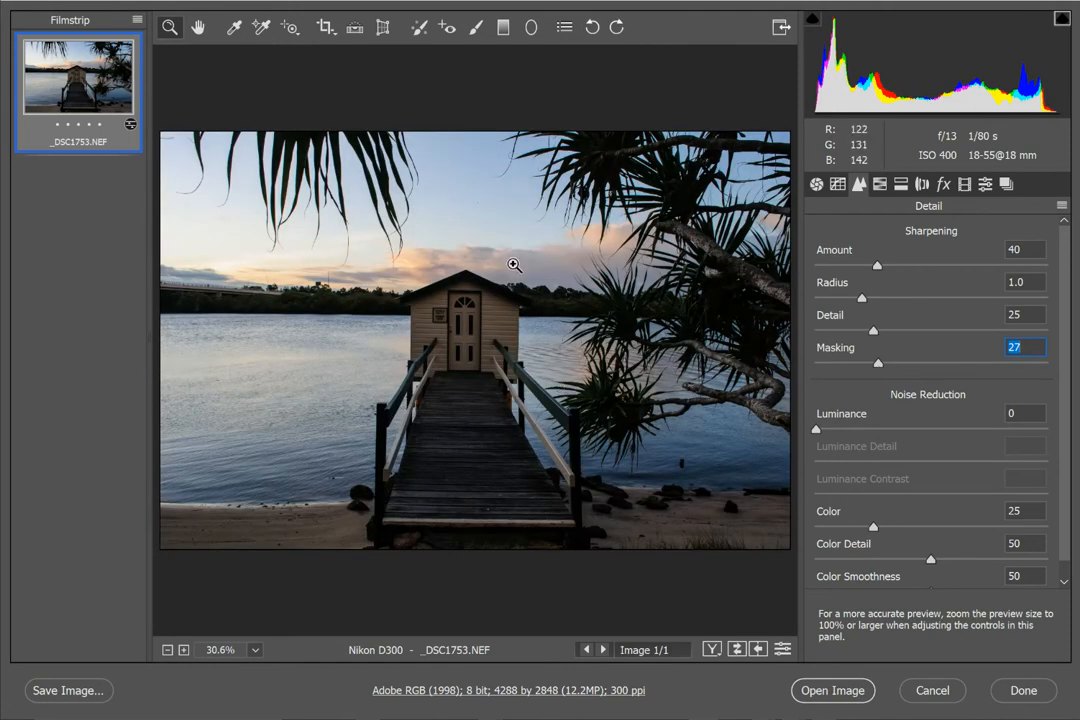
- Set the luminance noise reduction to 15, checking the grain on the boathouse door at 200%
{"action": "left_click", "coordinate": [494, 333]}
{"action": "left_click", "coordinate": [429, 347]}
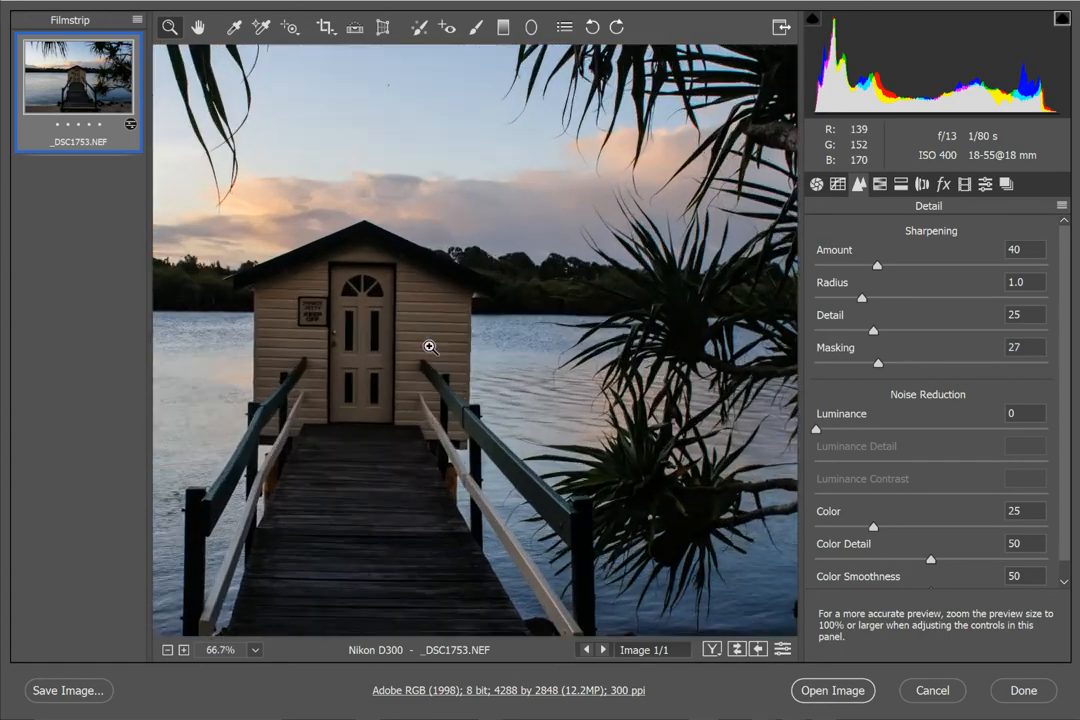
{"action": "left_click", "coordinate": [415, 352]}
{"action": "left_click", "coordinate": [400, 361]}
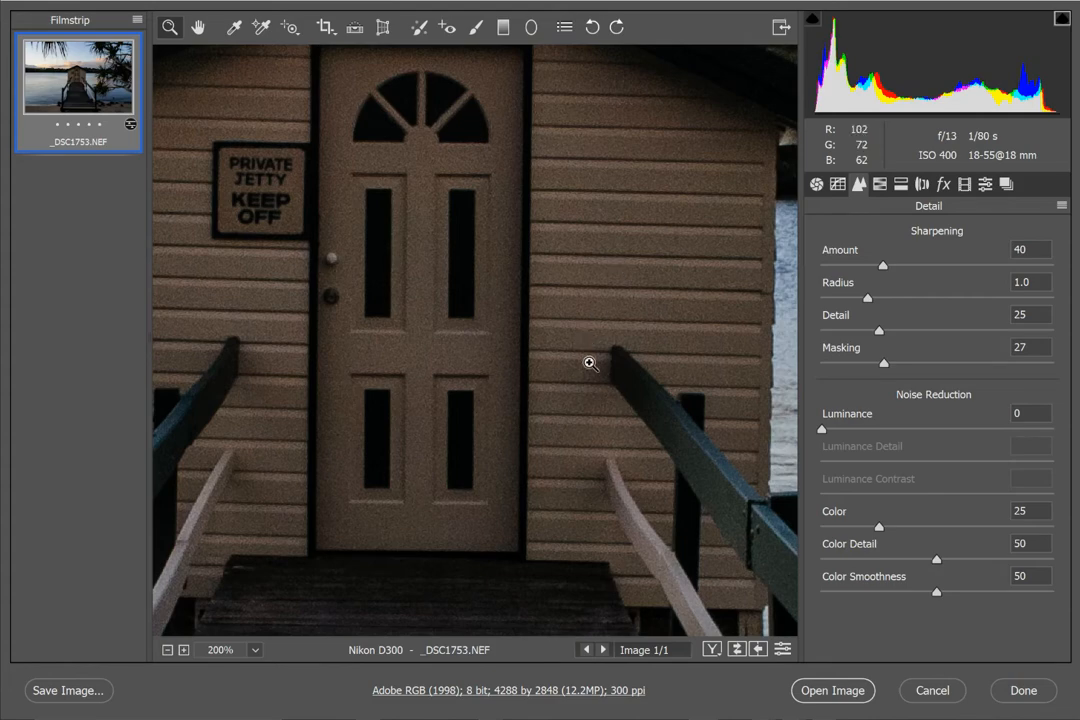
{"action": "left_click", "coordinate": [167, 650]}
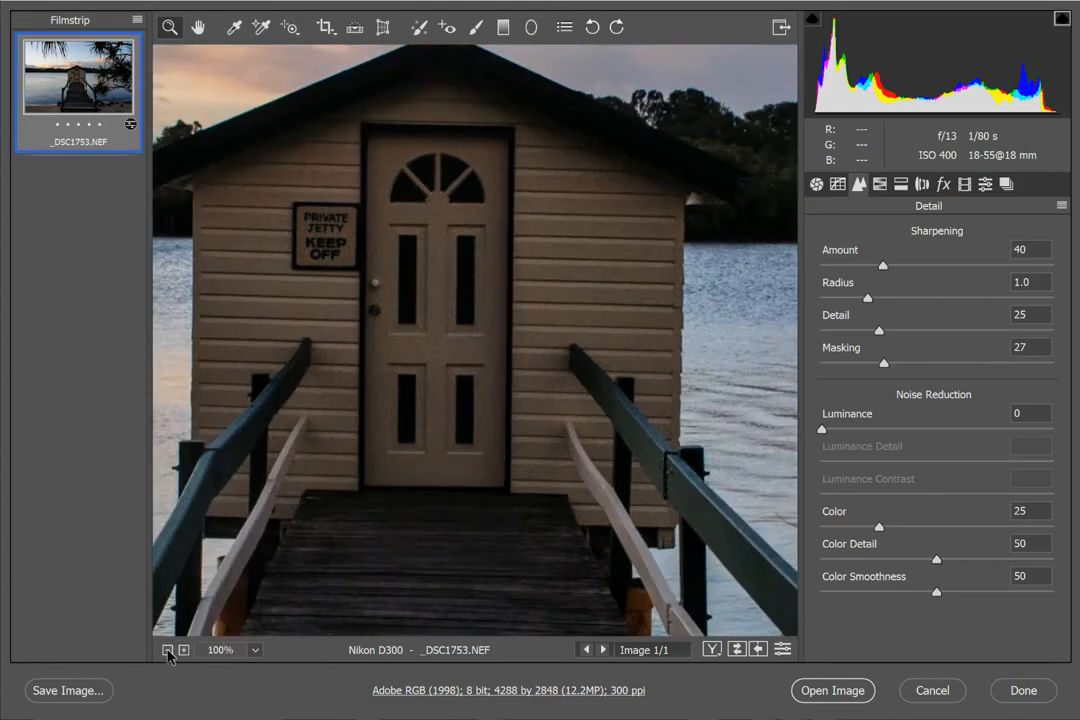
{"action": "left_click", "coordinate": [167, 650]}
{"action": "left_click", "coordinate": [167, 650]}
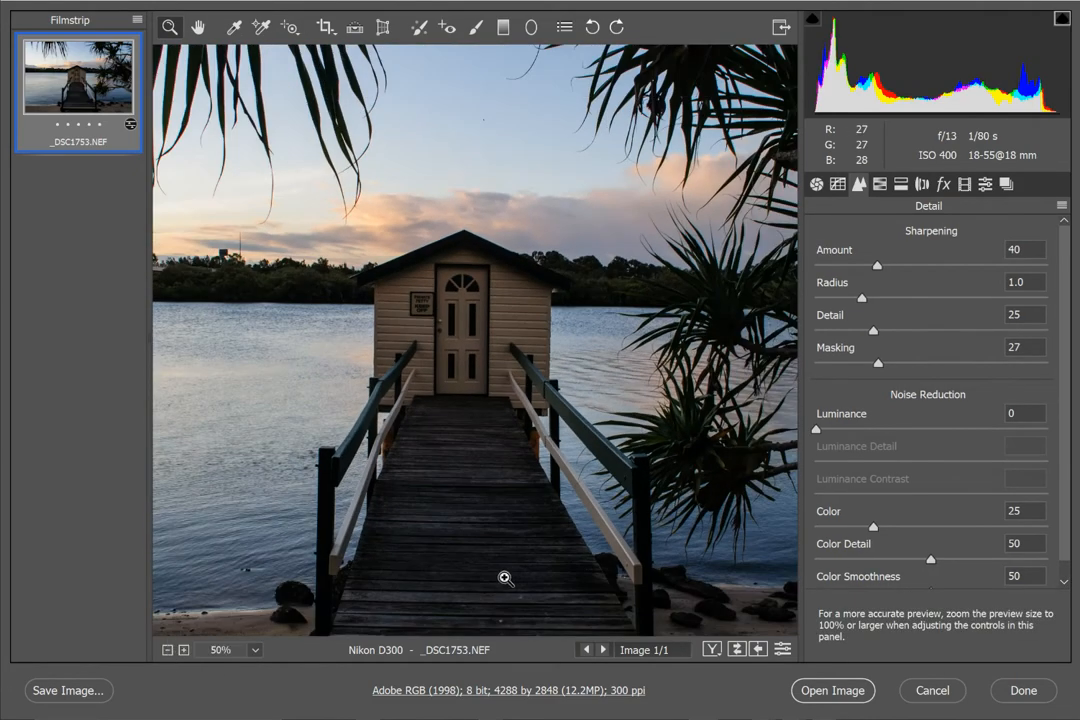
{"action": "left_click", "coordinate": [470, 343]}
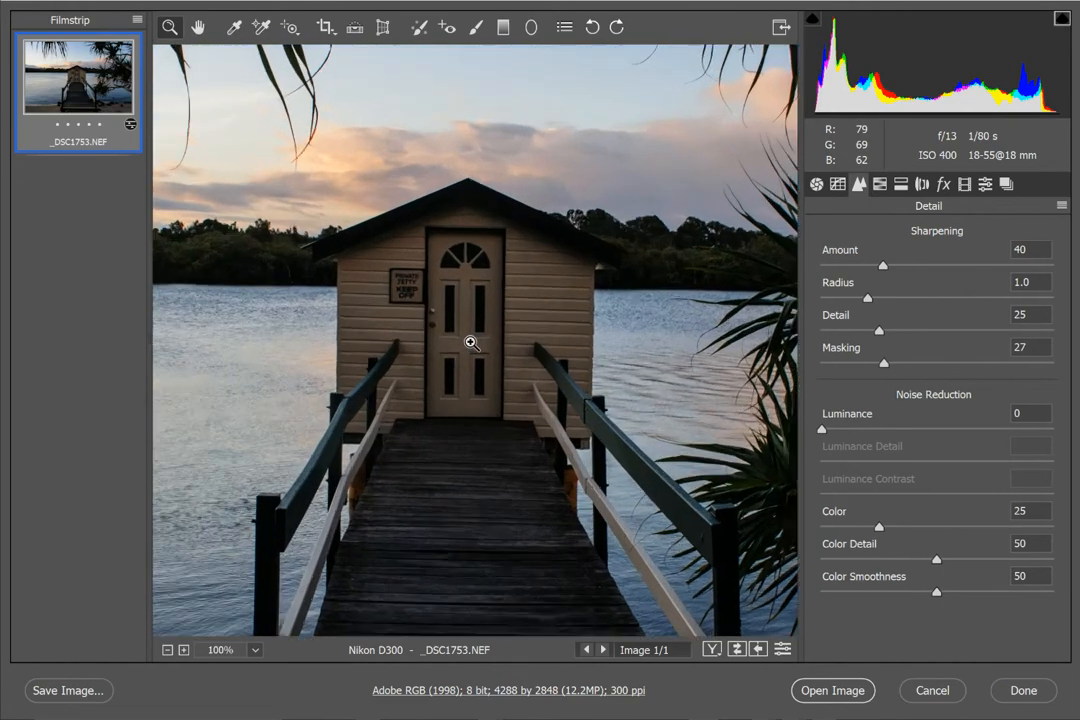
{"action": "left_click", "coordinate": [470, 343]}
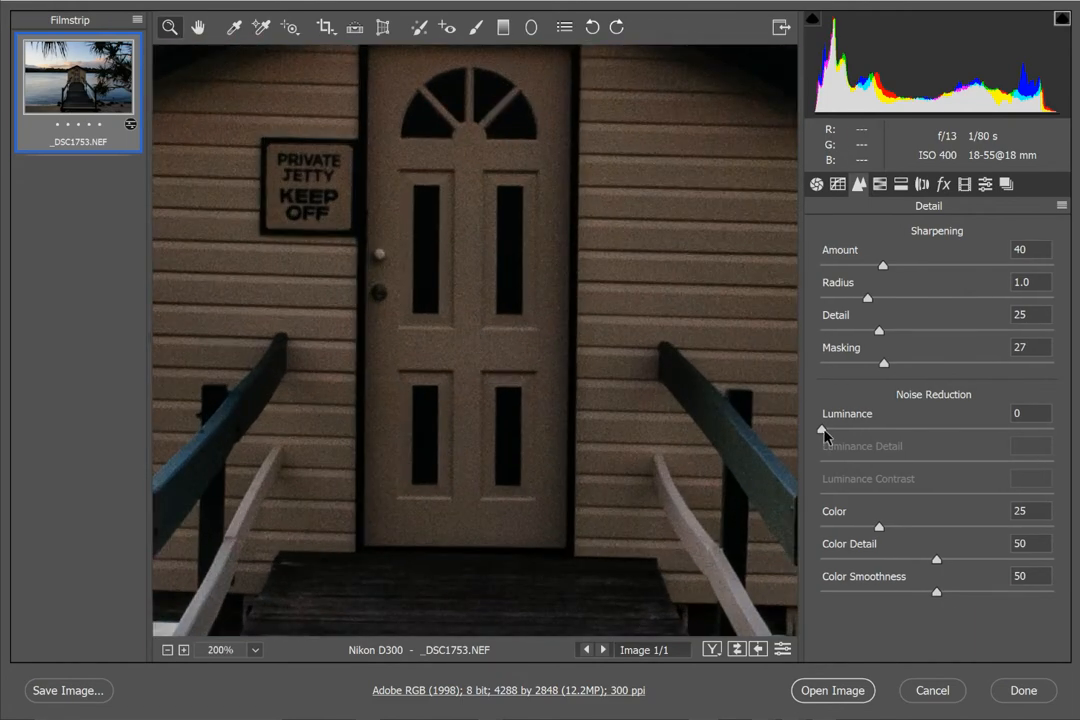
{"action": "left_click_drag", "start_coordinate": [824, 432], "coordinate": [847, 433]}
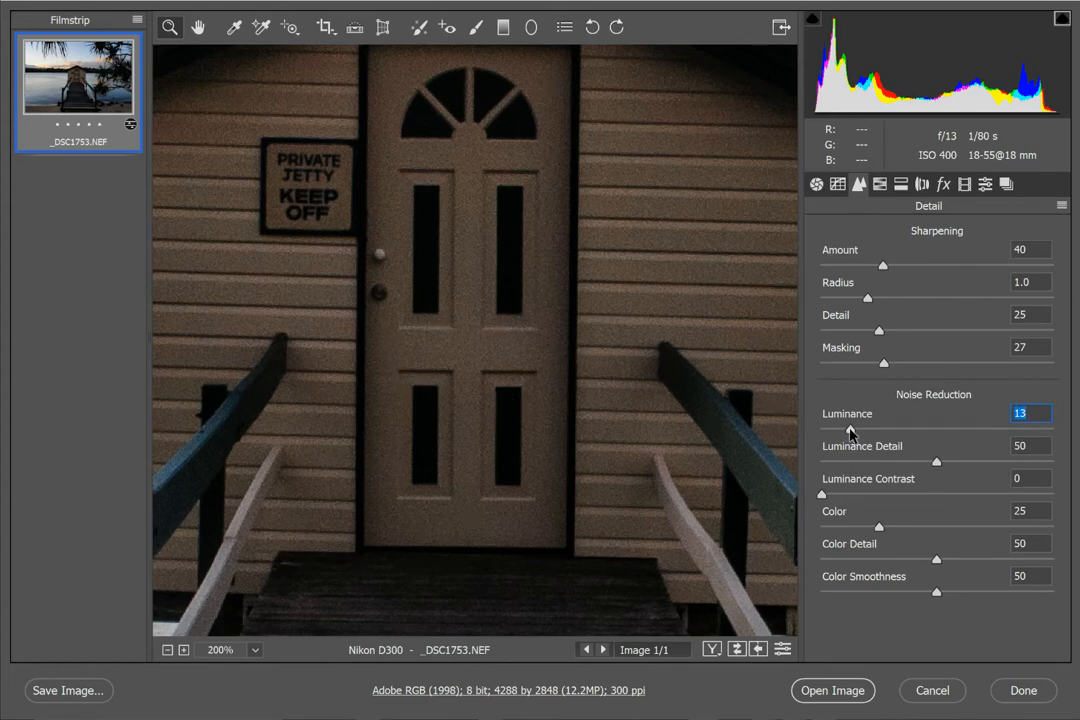
{"action": "left_click_drag", "start_coordinate": [850, 432], "coordinate": [857, 438]}
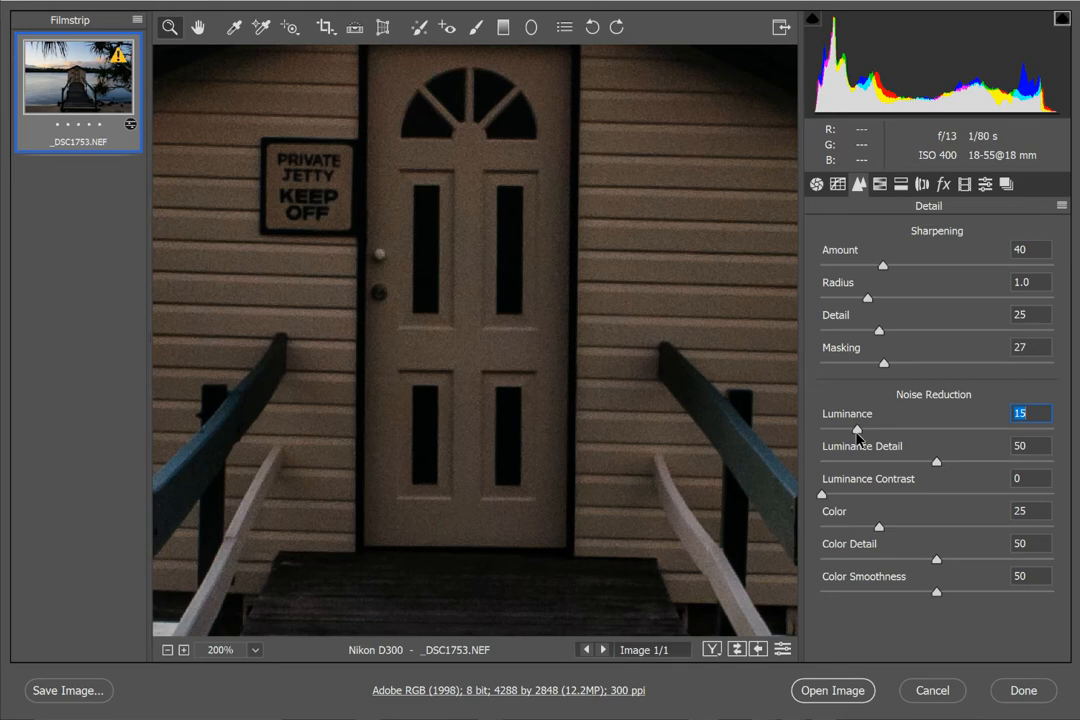
- Raise the luminance noise reduction to 21, checking the grain on the boathouse door at 400%
{"action": "left_click", "coordinate": [443, 354]}
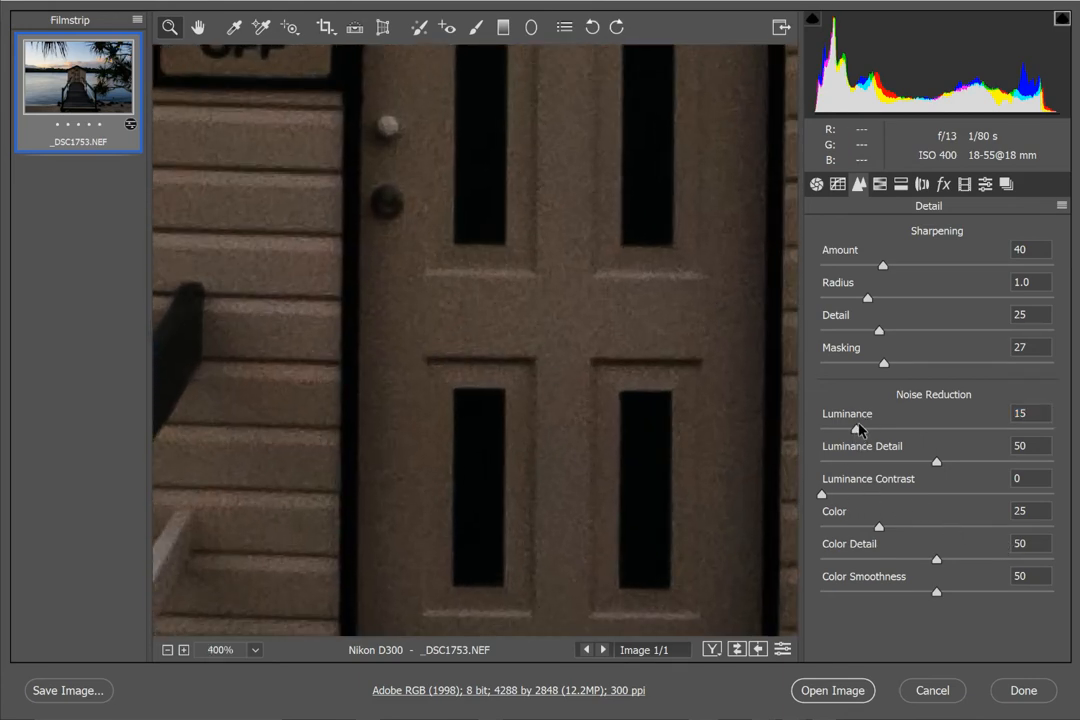
{"action": "left_click_drag", "start_coordinate": [857, 432], "coordinate": [871, 435]}
{"action": "left_click", "coordinate": [167, 650]}
{"action": "left_click", "coordinate": [167, 650]}
{"action": "left_click", "coordinate": [167, 650]}
{"action": "left_click", "coordinate": [167, 650]}
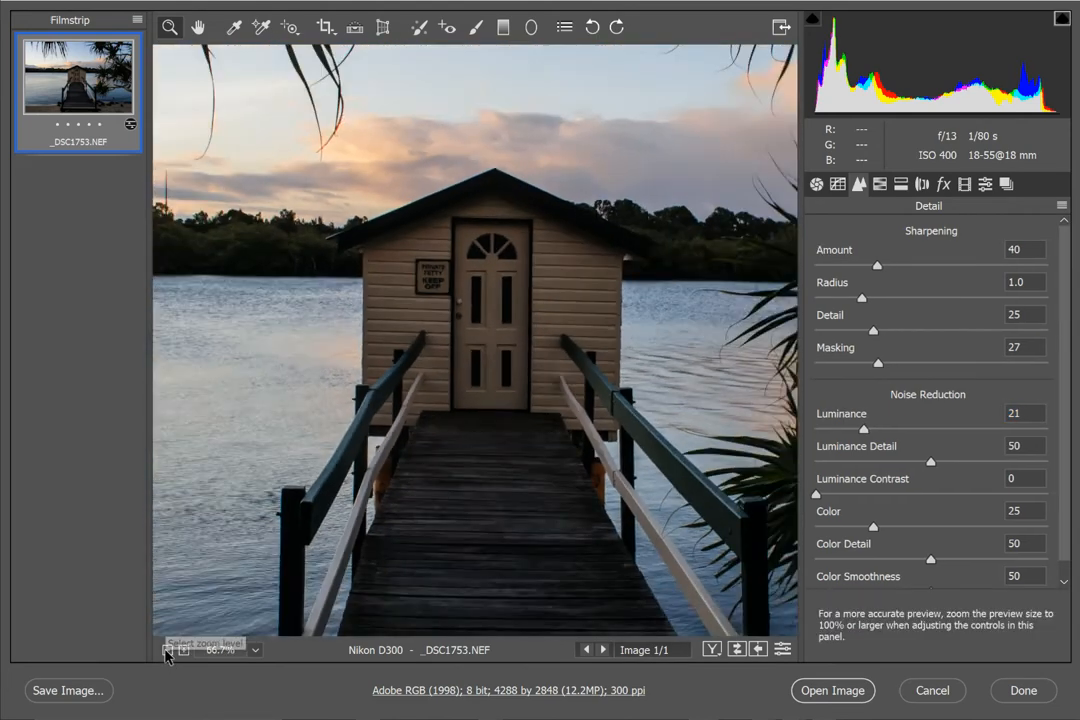
{"action": "left_click", "coordinate": [167, 650]}
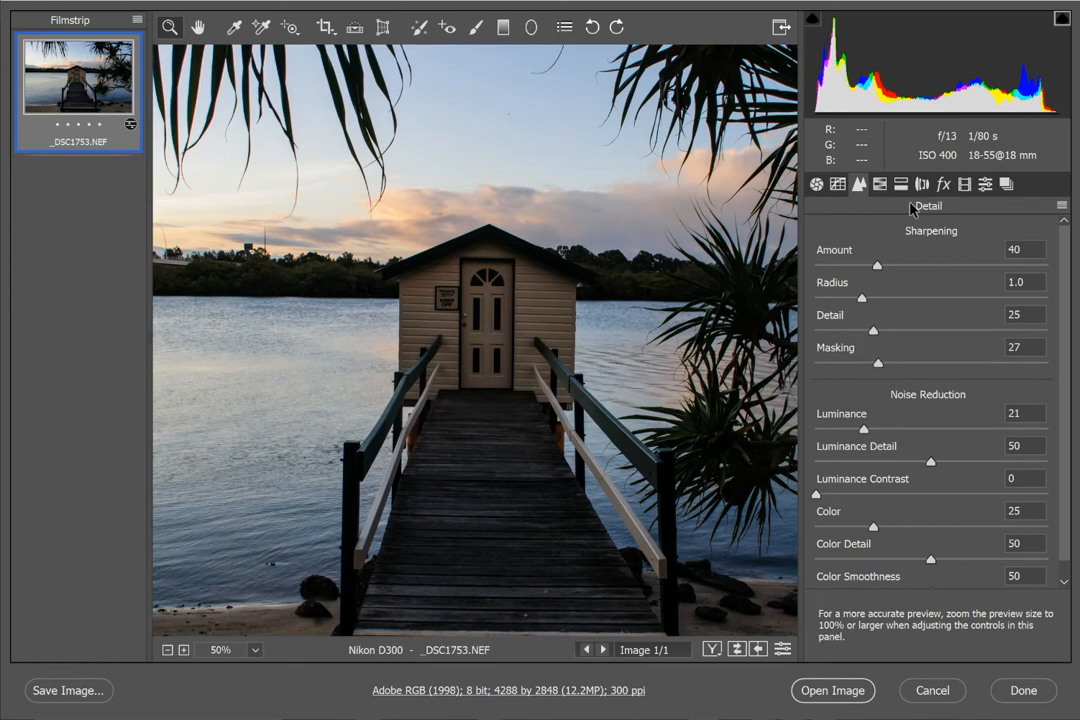
- Shift the HSL hues to -23 for reds, -22 for oranges, -39 for yellows and -1 for blues
{"action": "left_click", "coordinate": [879, 184]}
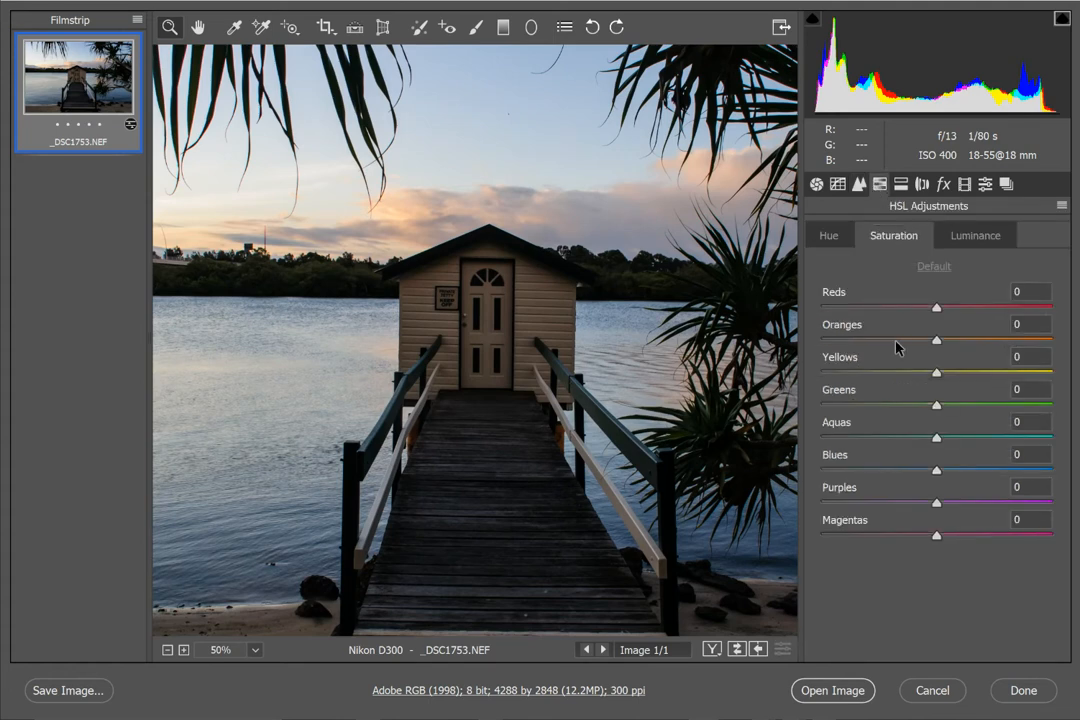
{"action": "left_click", "coordinate": [167, 650]}
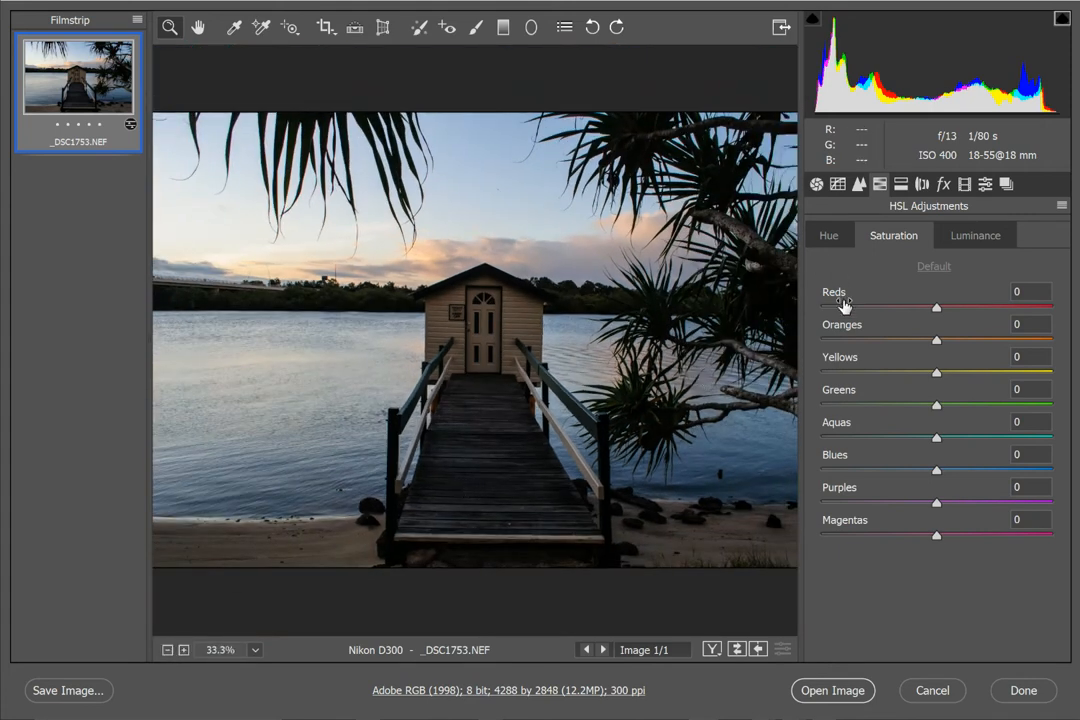
{"action": "left_click", "coordinate": [829, 235]}
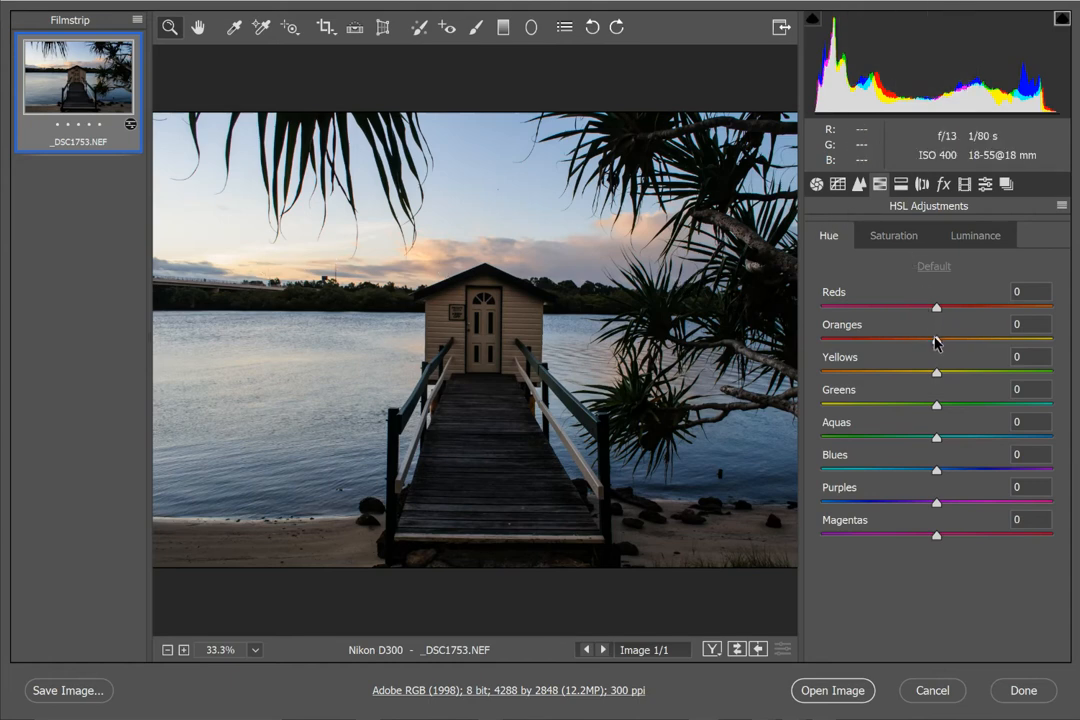
{"action": "left_click_drag", "start_coordinate": [934, 342], "coordinate": [912, 309]}
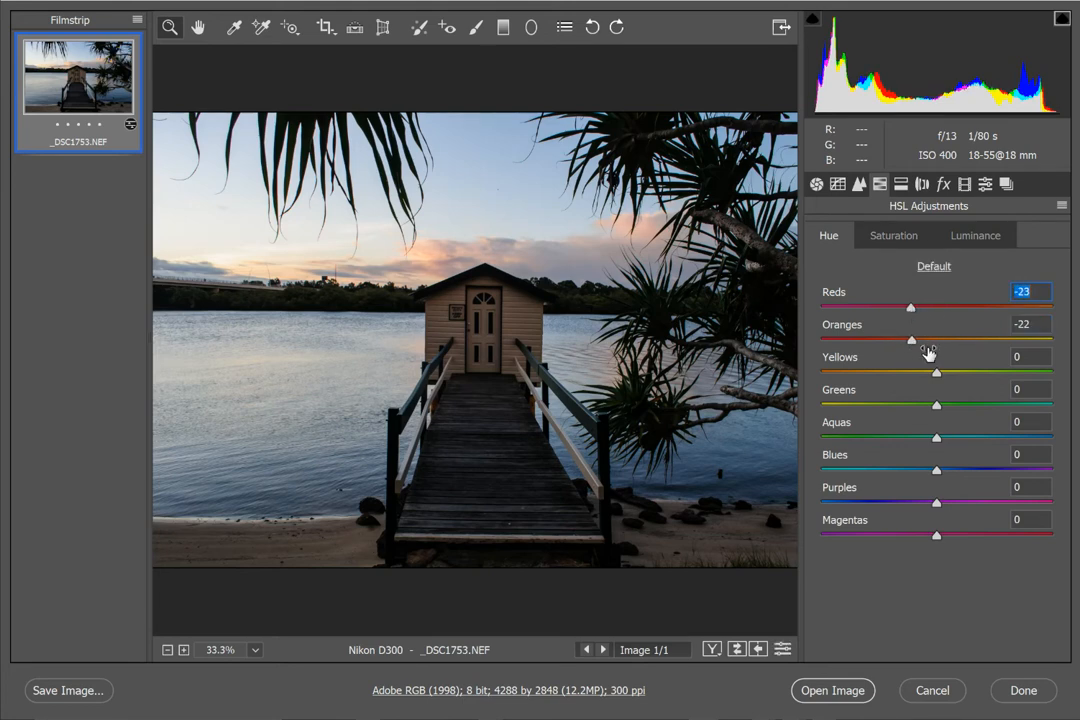
{"action": "left_click_drag", "start_coordinate": [936, 372], "coordinate": [892, 383]}
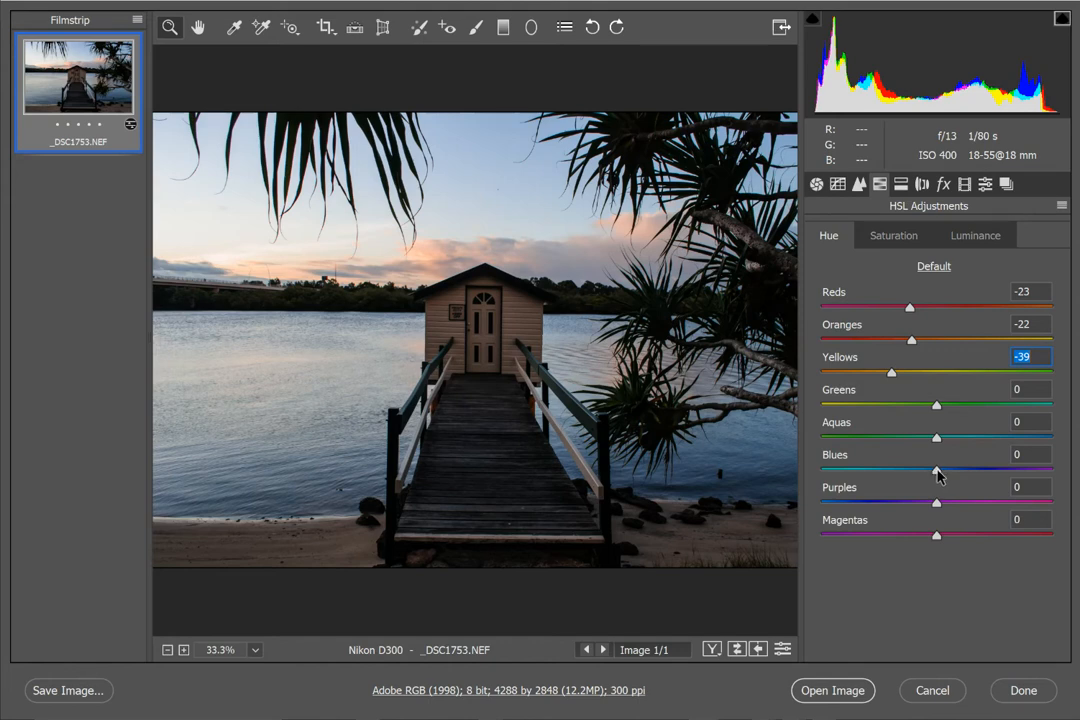
{"action": "mouse_move", "coordinate": [937, 474]}
{"action": "left_mouse_down"}
{"action": "mouse_move", "coordinate": [970, 482]}
{"action": "mouse_move", "coordinate": [937, 489]}
{"action": "left_mouse_up"}
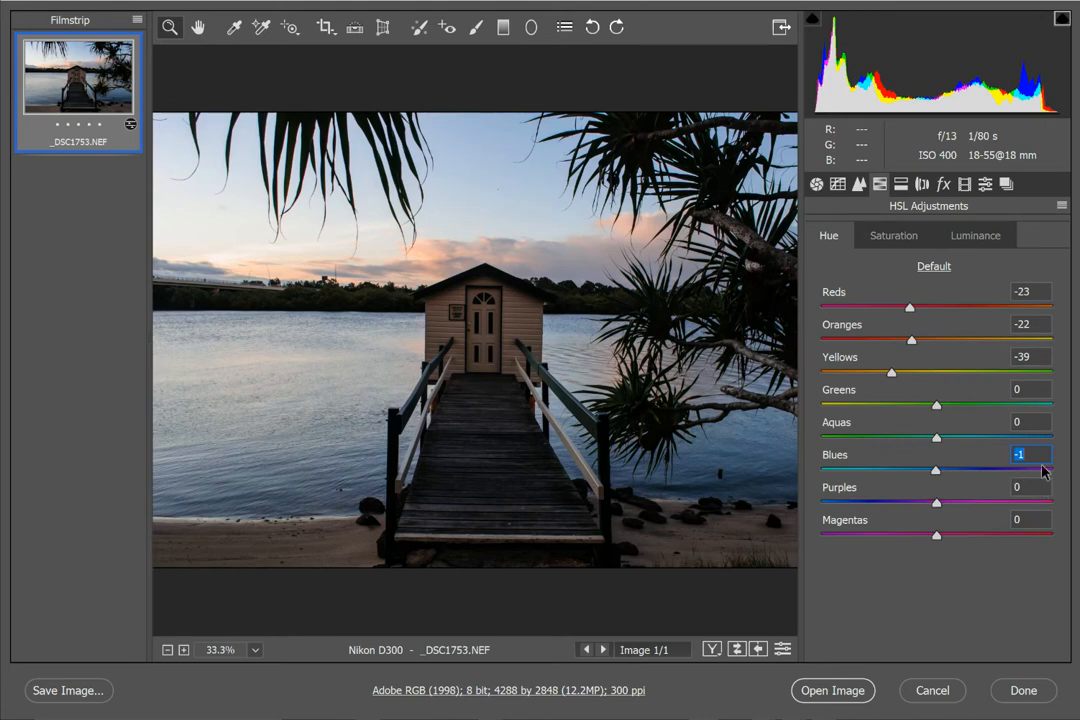
- Set the HSL saturation of the blues to +13
{"action": "left_click", "coordinate": [975, 238]}
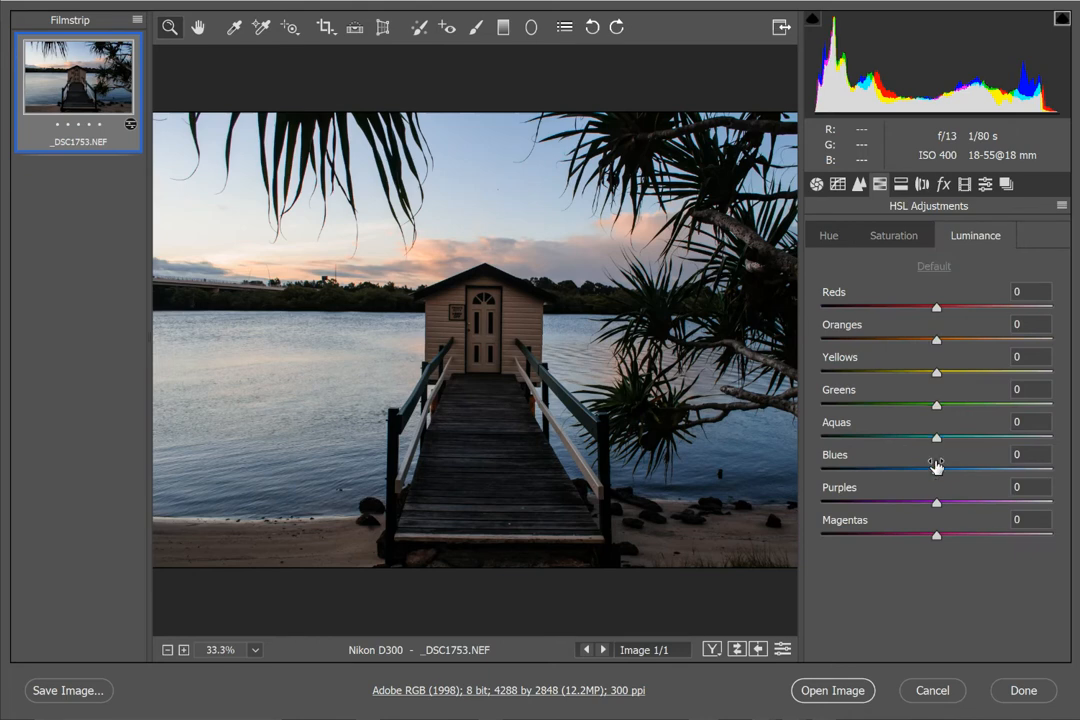
{"action": "left_click", "coordinate": [896, 237]}
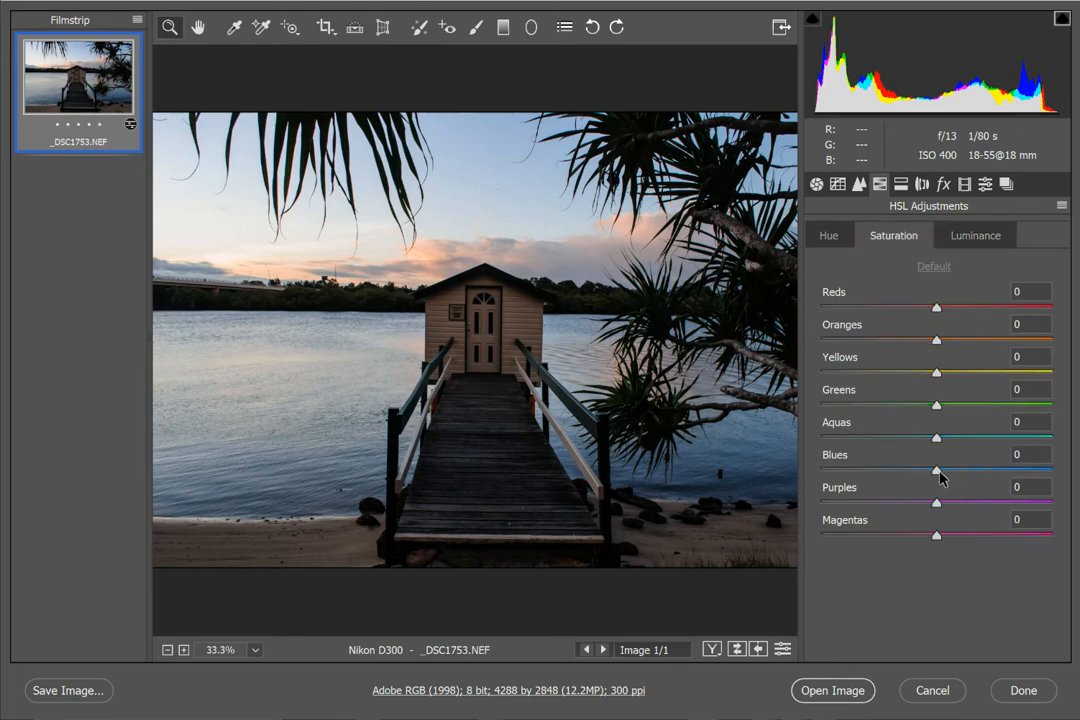
{"action": "mouse_move", "coordinate": [937, 472]}
{"action": "left_mouse_down"}
{"action": "mouse_move", "coordinate": [967, 473]}
{"action": "mouse_move", "coordinate": [953, 481]}
{"action": "left_mouse_up"}
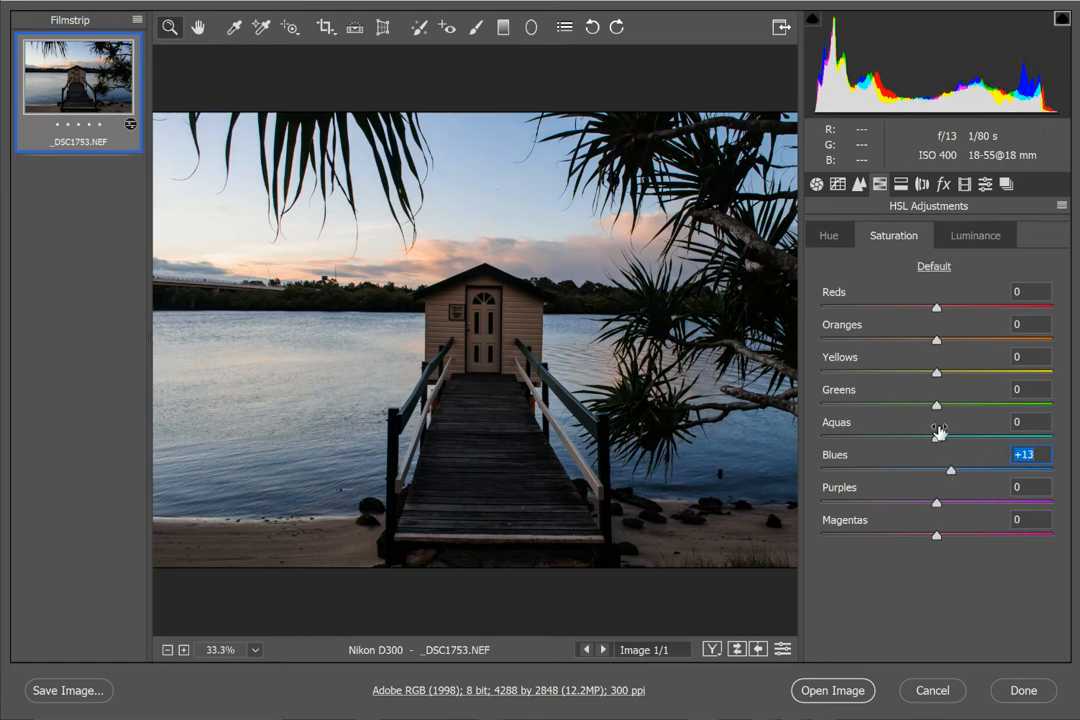
- Calibrate the primaries with red hue +20 and saturation +7, green hue +16 and saturation +12, and blue saturation +11
{"action": "left_click", "coordinate": [986, 187]}
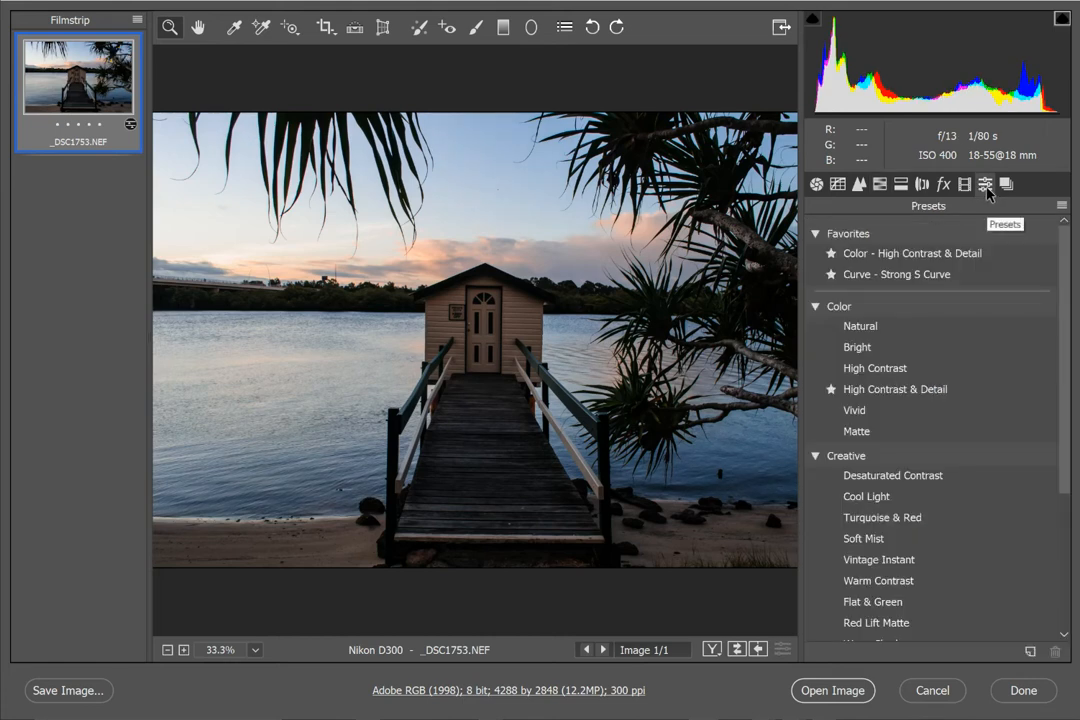
{"action": "left_click", "coordinate": [962, 188]}
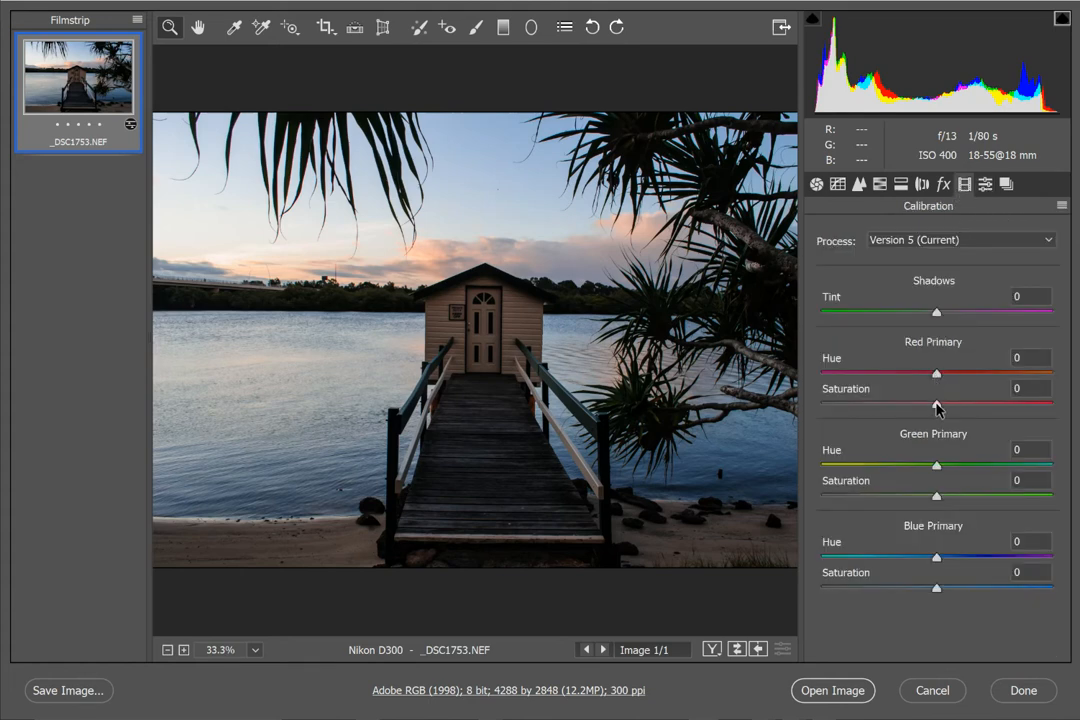
{"action": "left_click_drag", "start_coordinate": [937, 405], "coordinate": [945, 410]}
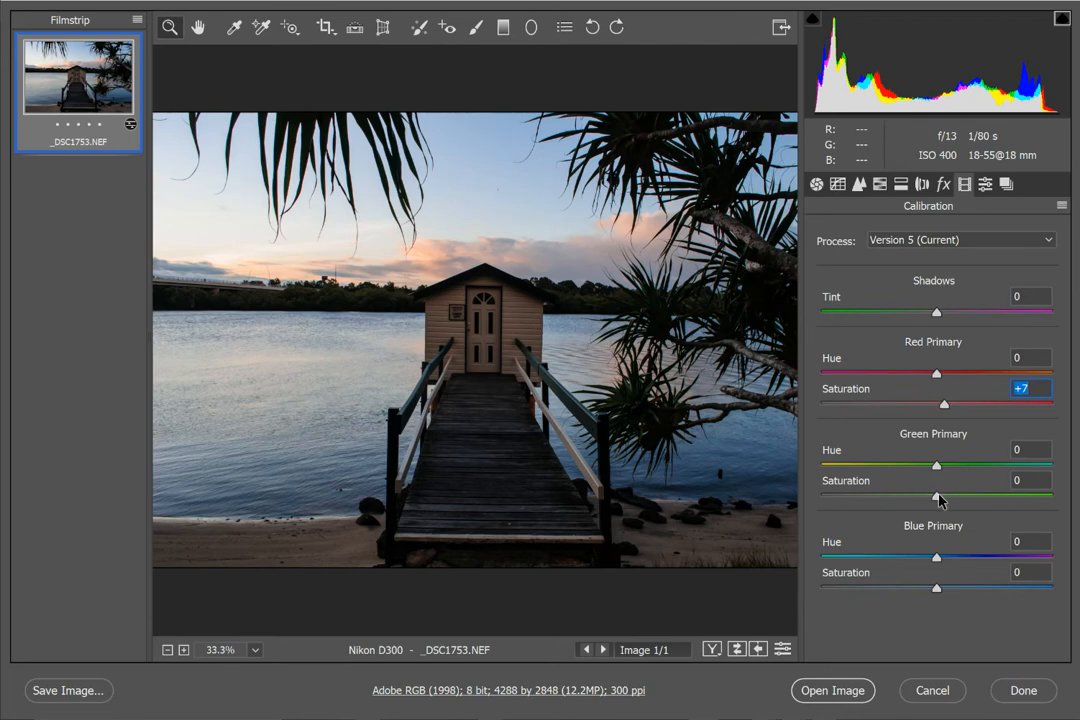
{"action": "left_click_drag", "start_coordinate": [936, 495], "coordinate": [950, 497]}
{"action": "left_click_drag", "start_coordinate": [936, 588], "coordinate": [950, 590]}
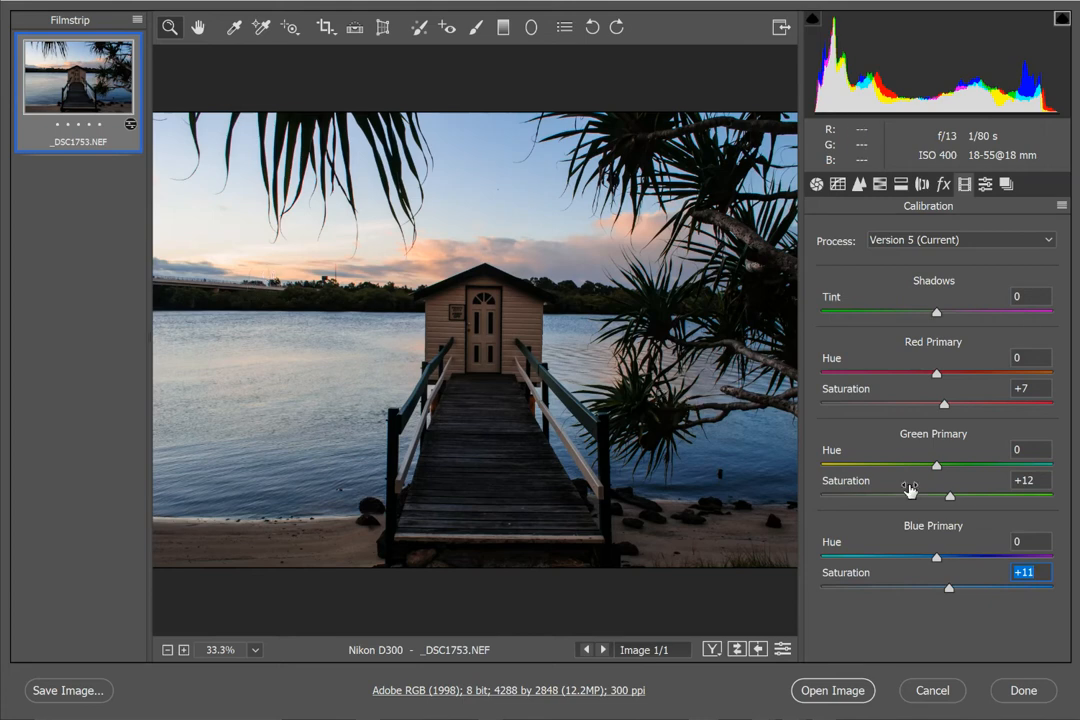
{"action": "left_click_drag", "start_coordinate": [937, 375], "coordinate": [959, 379]}
{"action": "left_click_drag", "start_coordinate": [942, 463], "coordinate": [954, 470]}
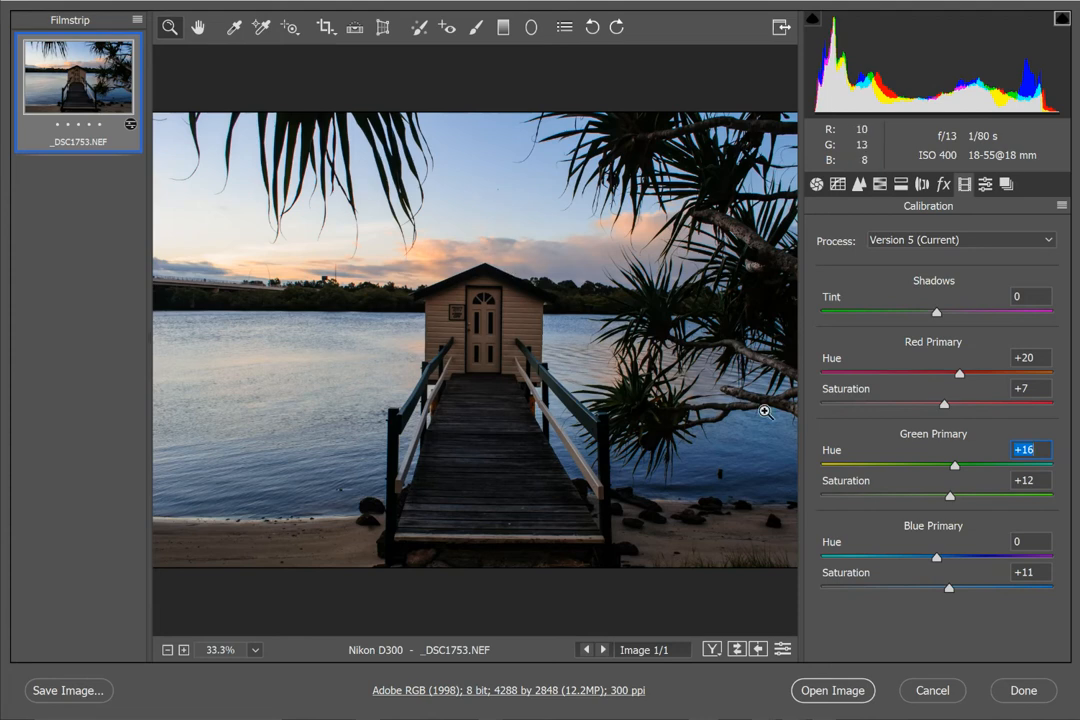
- Try shifting the blue primary hue in the calibration settings and reset it to 0
{"action": "left_click", "coordinate": [932, 558]}
{"action": "left_click_drag", "start_coordinate": [932, 558], "coordinate": [971, 538]}
{"action": "type", "text": "0"}
- Try a graduated filter across the photo's width and another from the sky down past the beach, deleting each one
{"action": "left_click", "coordinate": [503, 31]}
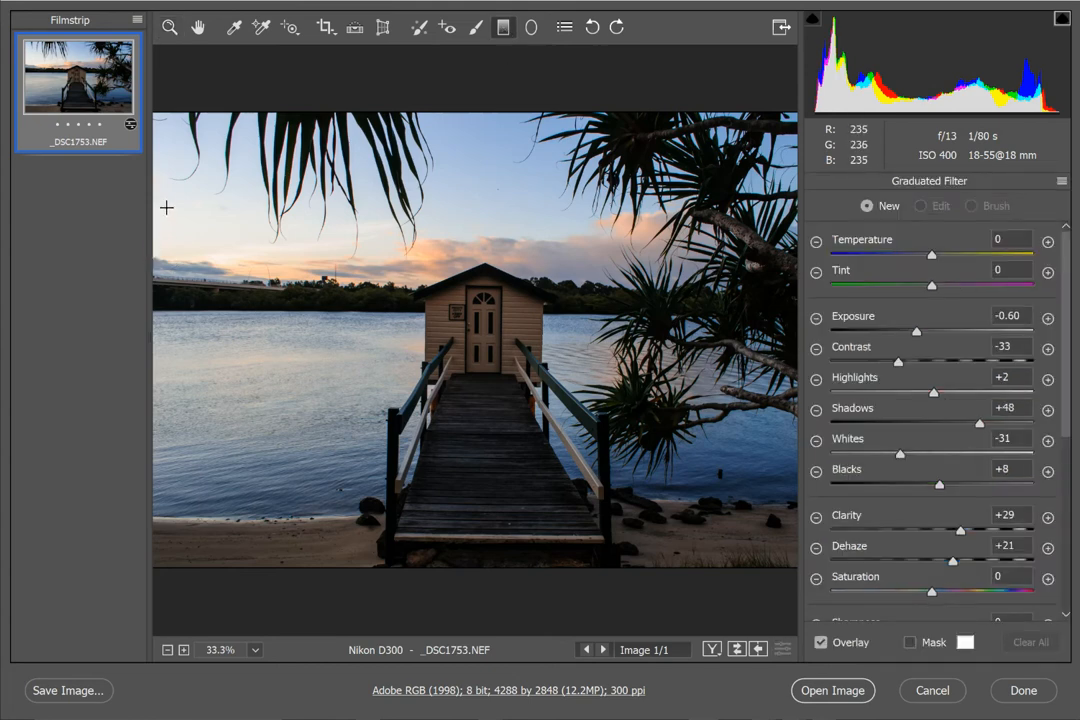
{"action": "left_click_drag", "start_coordinate": [152, 234], "coordinate": [818, 236]}
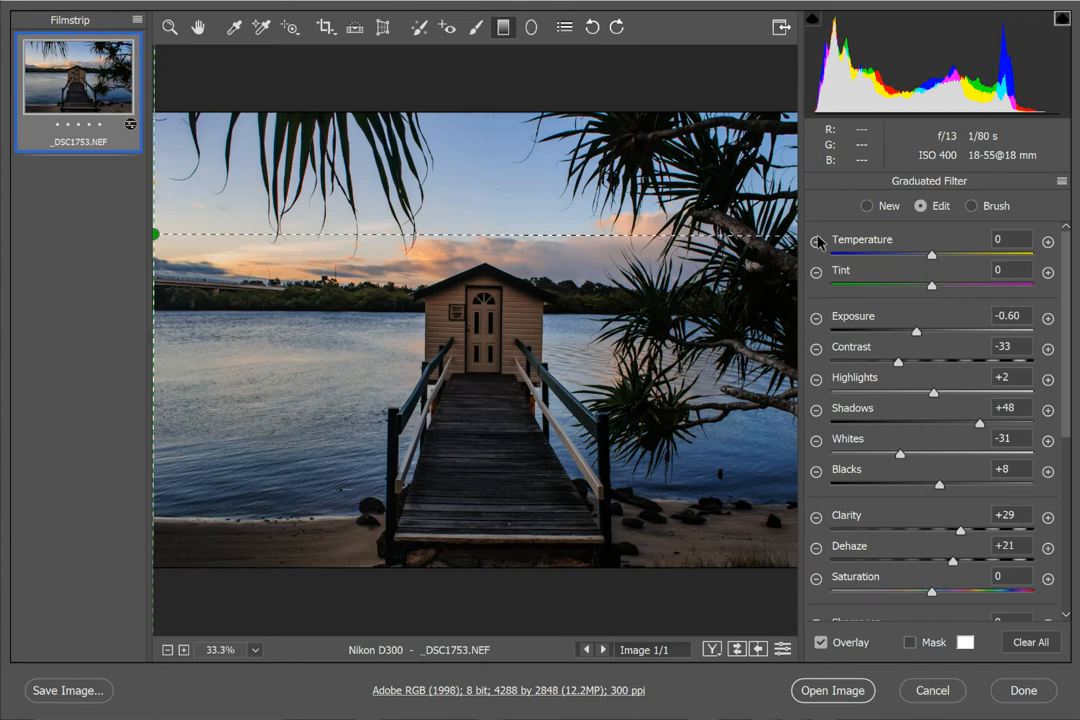
{"action": "key", "text": "Delete"}
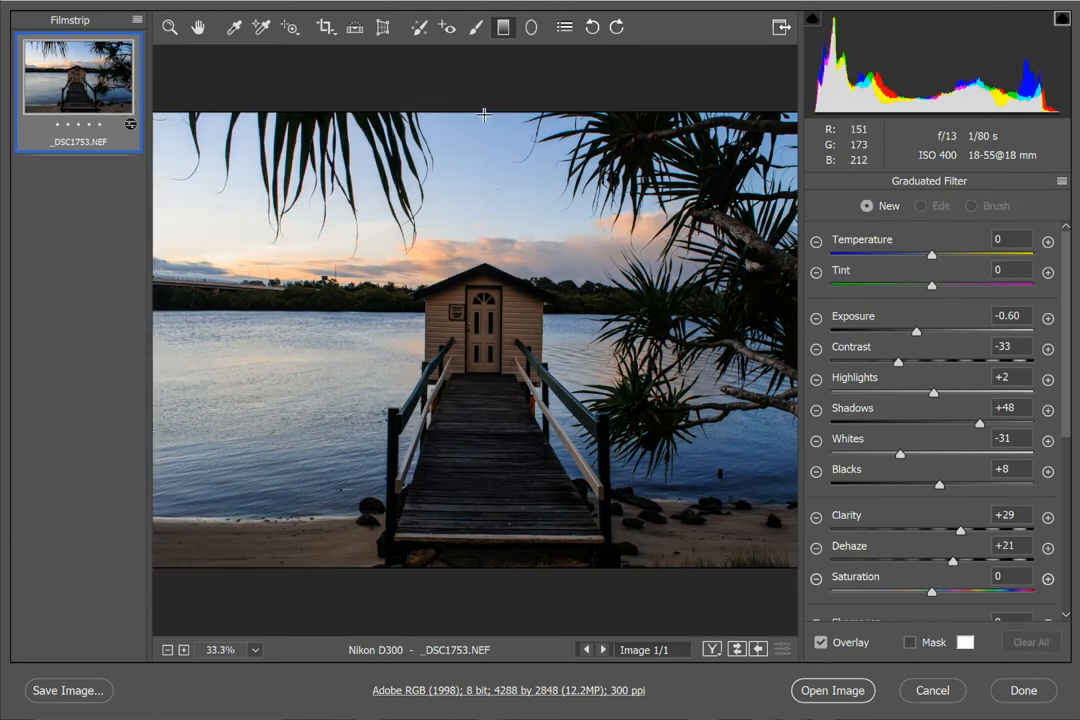
{"action": "left_click_drag", "start_coordinate": [484, 115], "coordinate": [480, 597]}
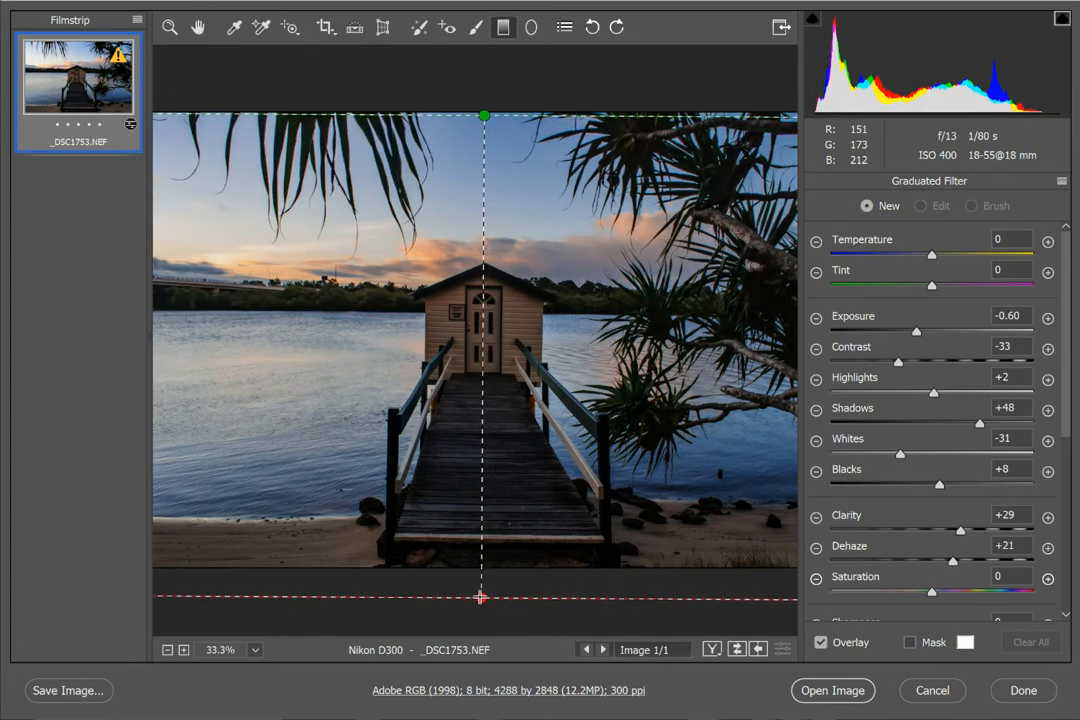
{"action": "key", "text": "Delete"}
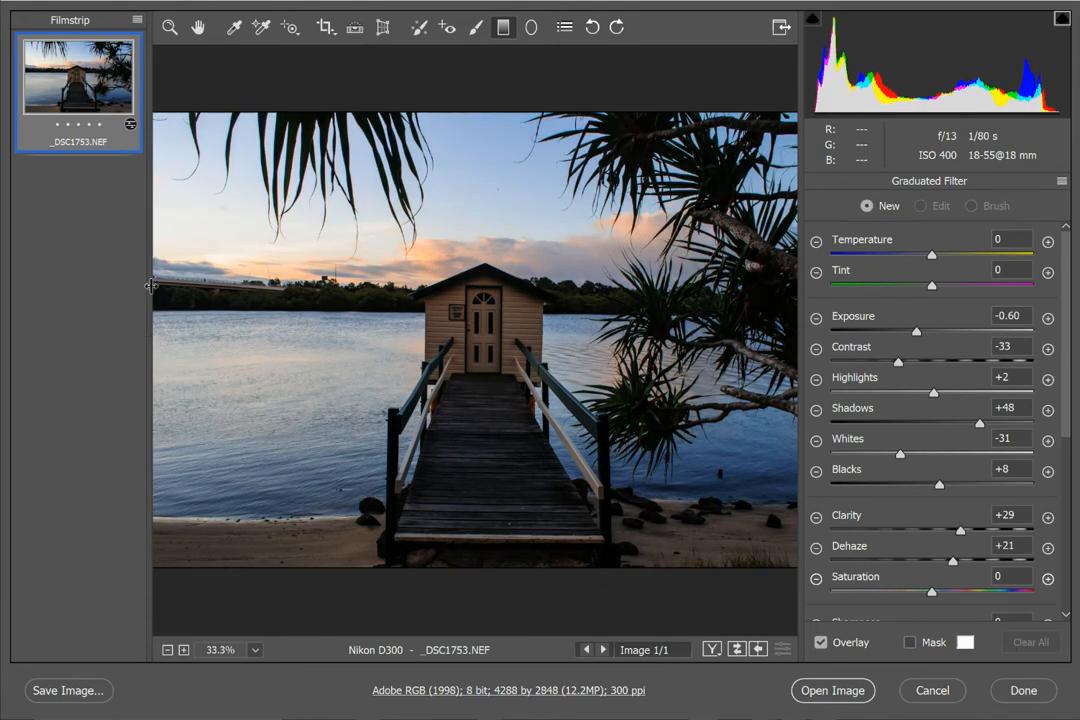
- Apply a graduated filter with exposure -0.60 from the photo's left edge across to its right side, just below the far shoreline
{"action": "left_click_drag", "start_coordinate": [151, 286], "coordinate": [362, 316]}
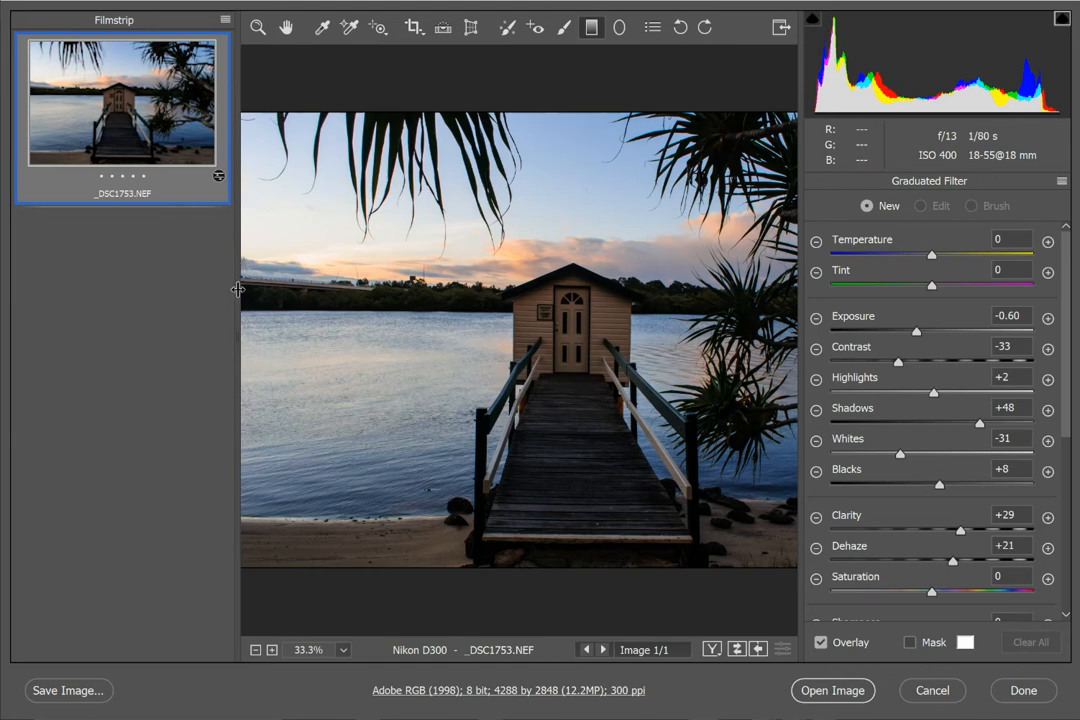
{"action": "left_click_drag", "start_coordinate": [238, 290], "coordinate": [161, 290]}
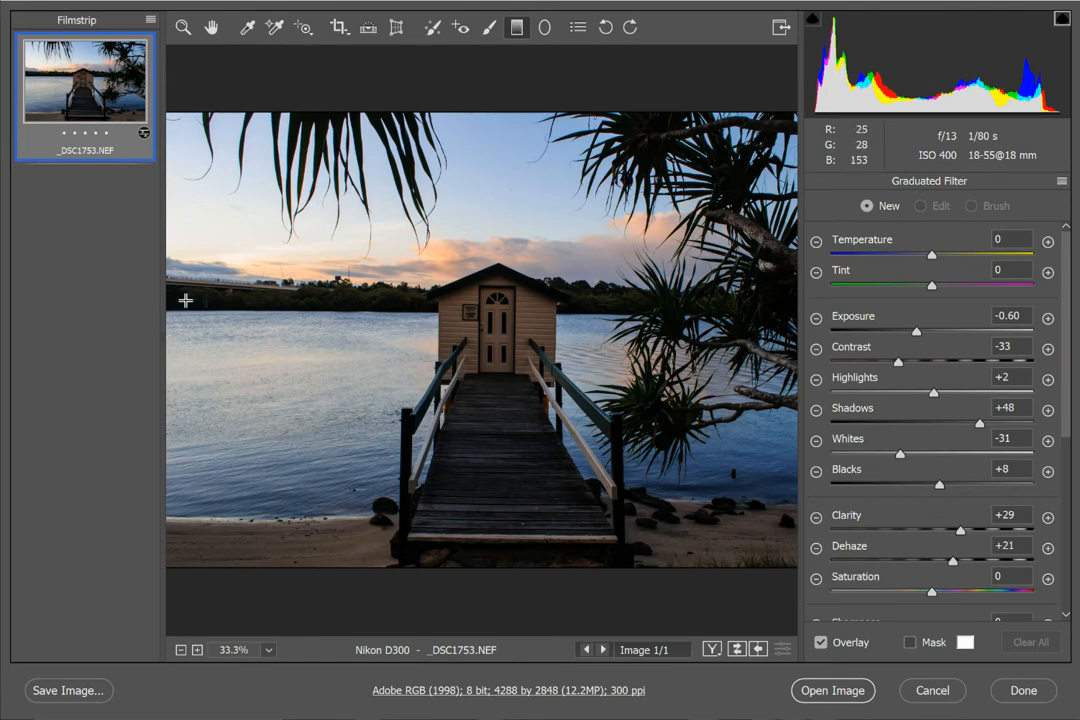
{"action": "left_click_drag", "start_coordinate": [167, 323], "coordinate": [814, 325]}
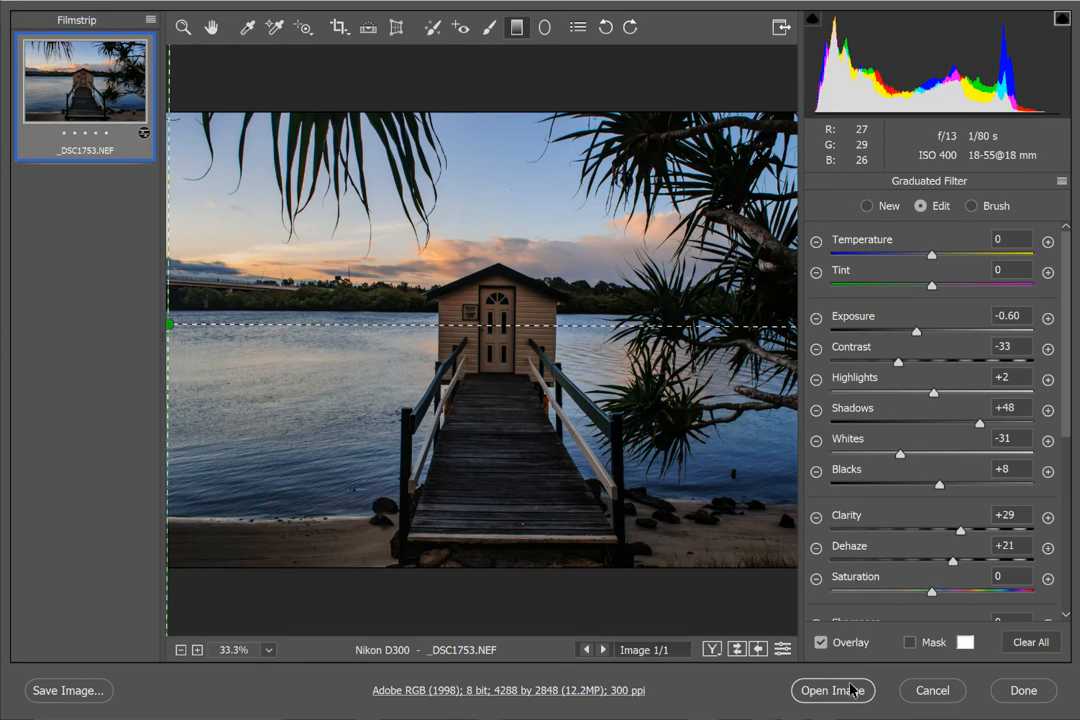
- Compare the whole photo before and after the edits side by side at 12.5% zoom
{"action": "left_click", "coordinate": [711, 649]}
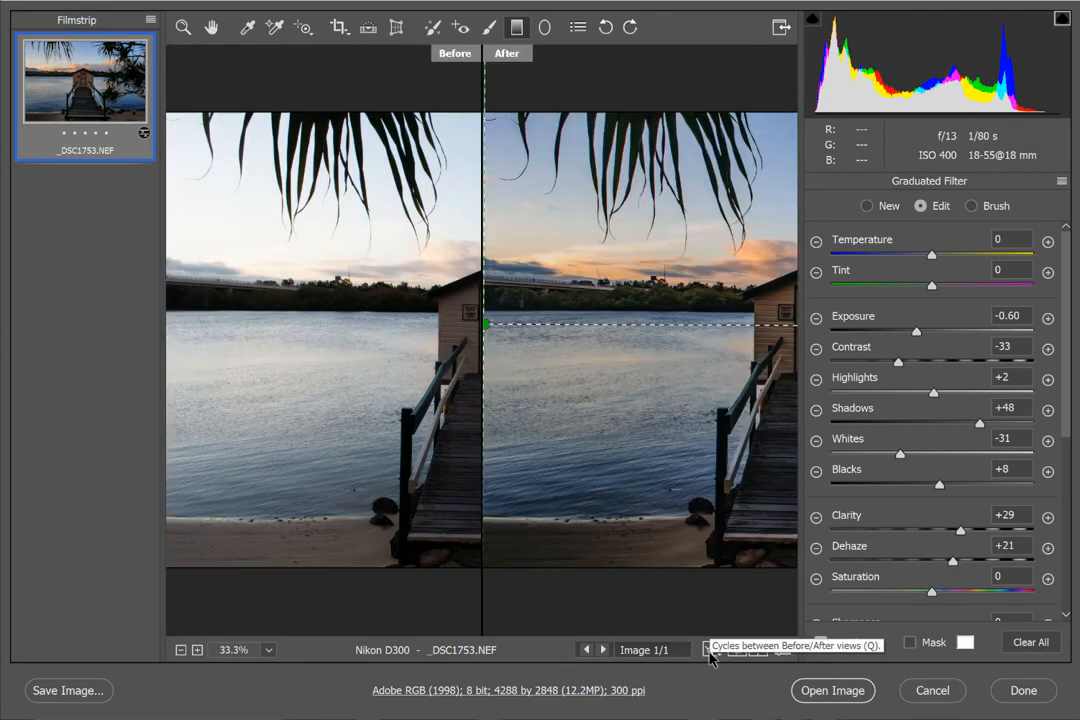
{"action": "left_click", "coordinate": [181, 650]}
{"action": "left_click", "coordinate": [181, 650]}
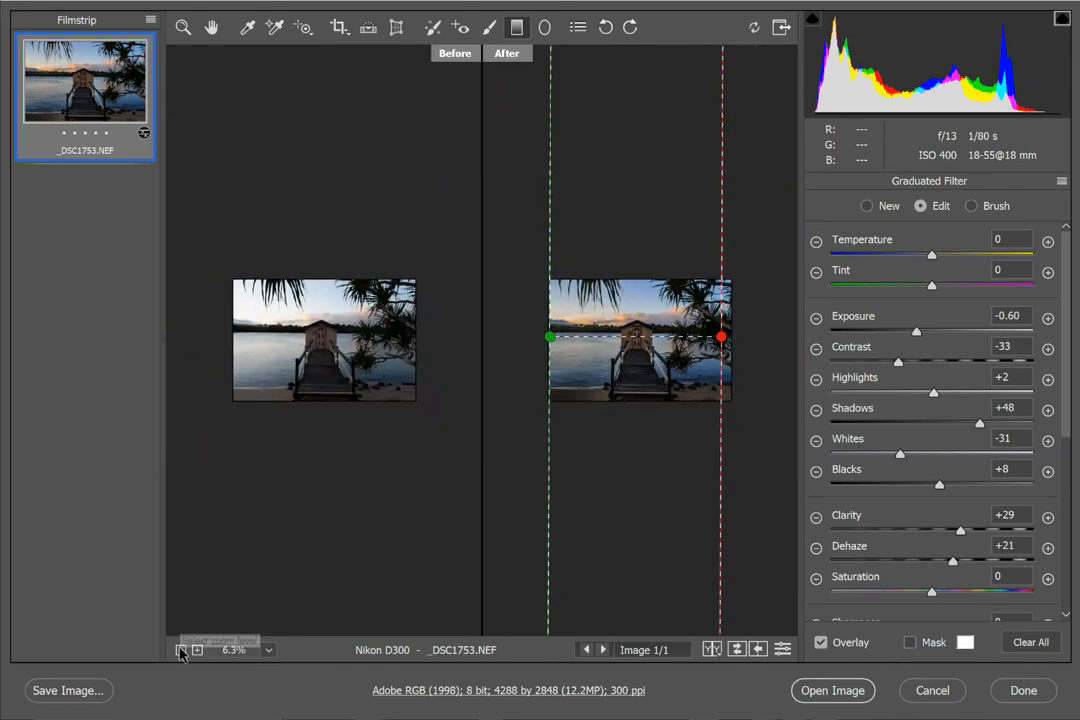
{"action": "left_click", "coordinate": [181, 650]}
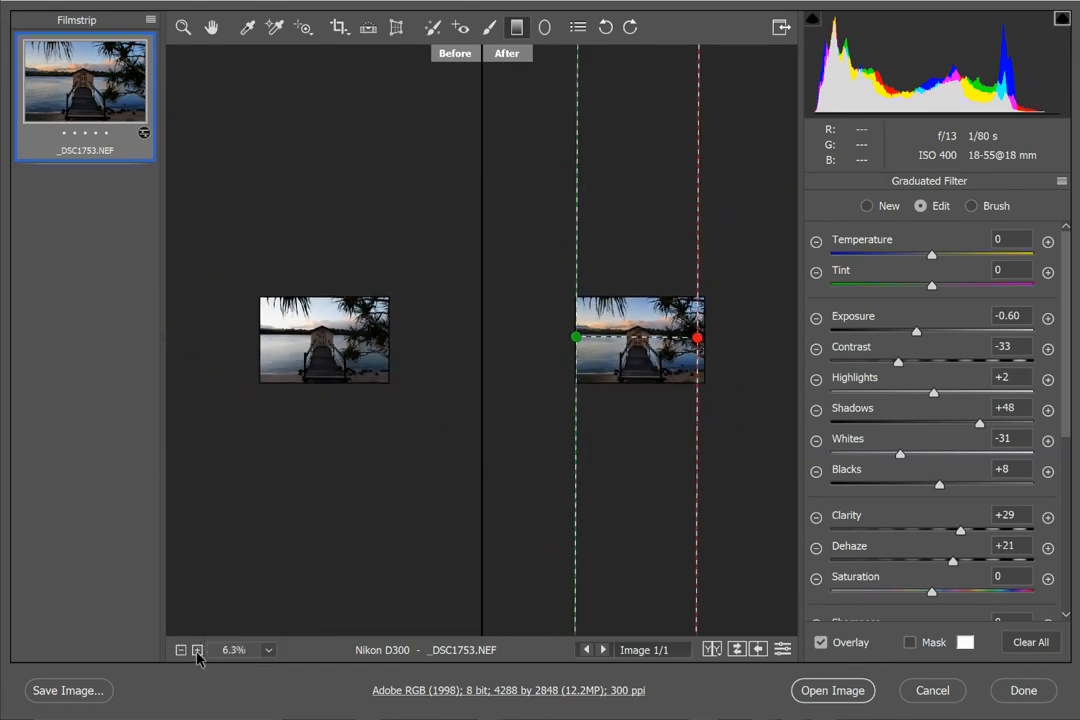
{"action": "left_click", "coordinate": [197, 650]}
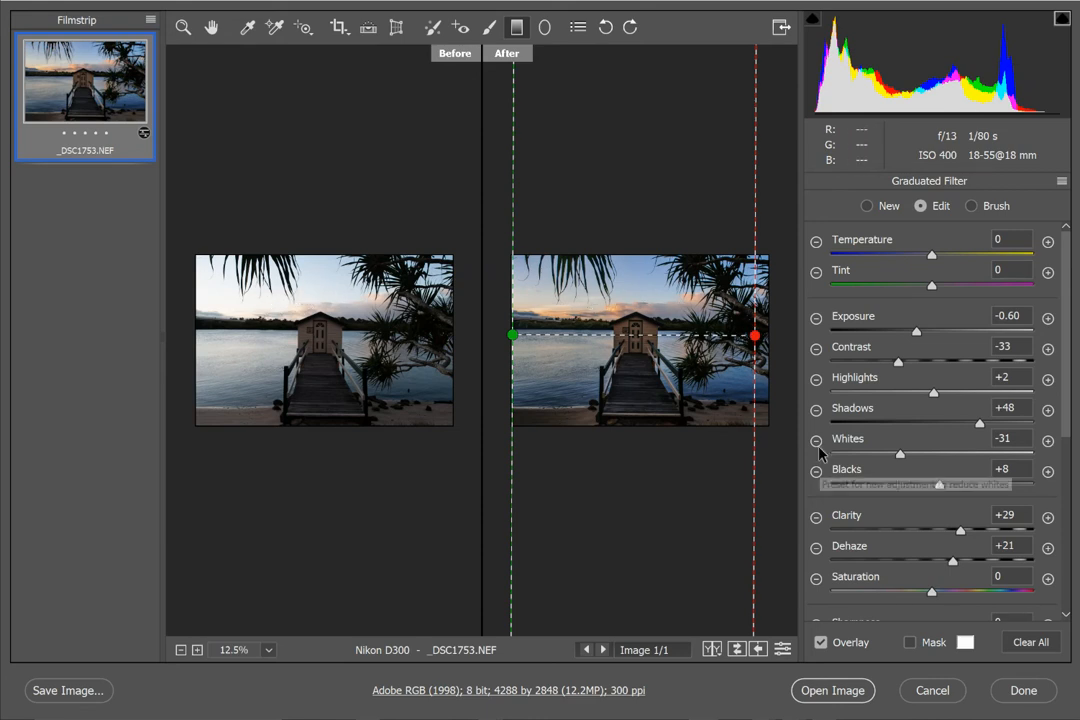
- Open the adjusted photo from Camera Raw as a Photoshop document and collapse the floating layer list
{"action": "left_click", "coordinate": [833, 691]}
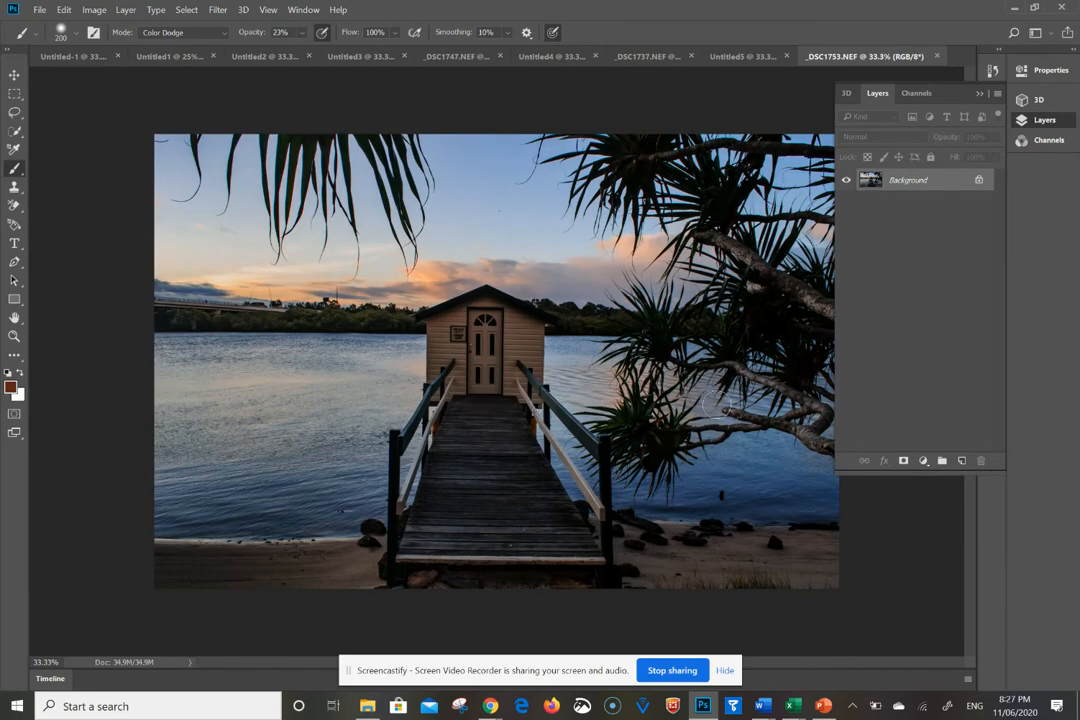
{"action": "left_click", "coordinate": [979, 94]}
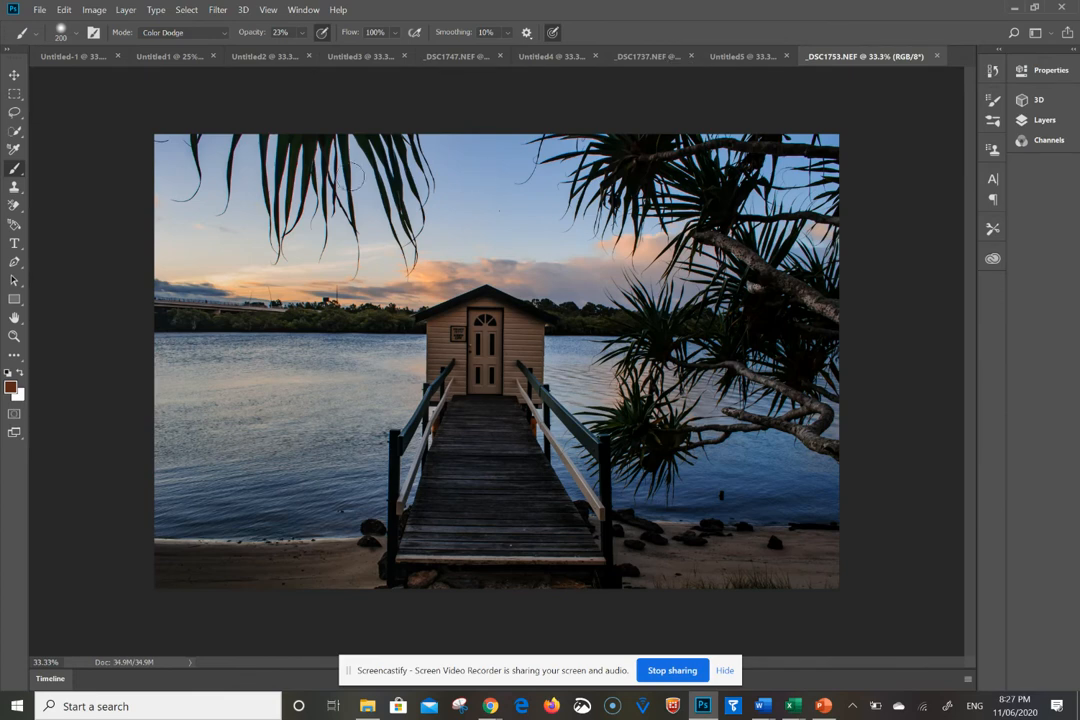
- Find the Crop Tool by searching for "cro", straighten the photo along the far waterline and apply the crop
{"action": "left_click", "coordinate": [1013, 32]}
{"action": "left_click", "coordinate": [1013, 34]}
{"action": "left_click", "coordinate": [1013, 33]}
{"action": "type", "text": "cro"}
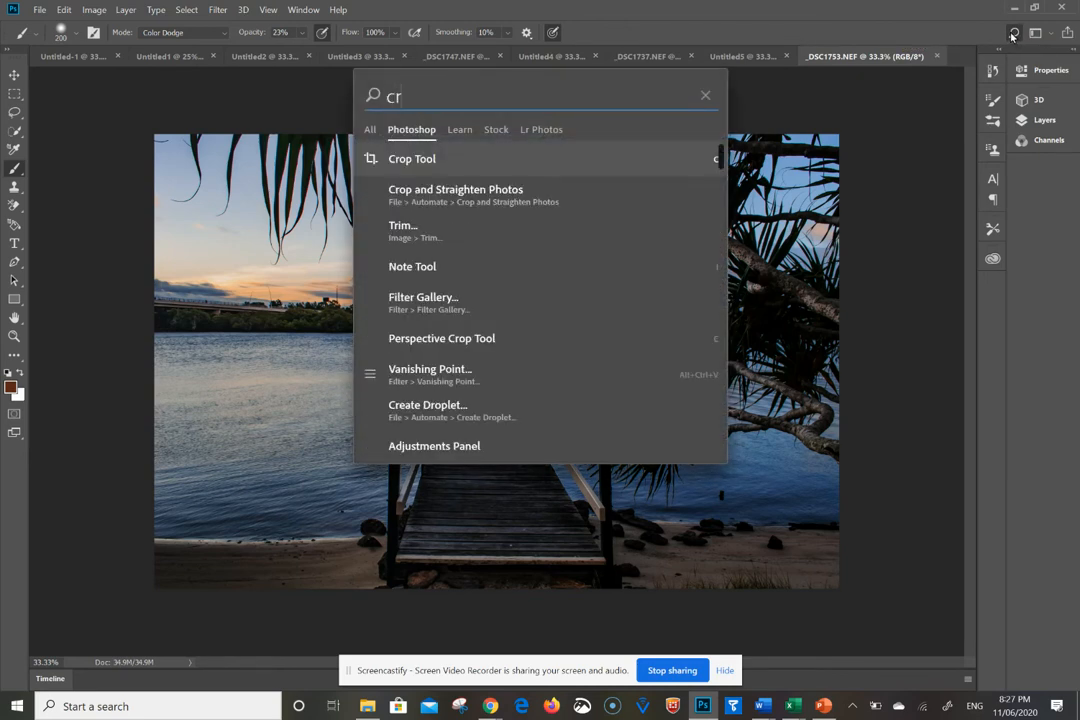
{"action": "left_click", "coordinate": [425, 158]}
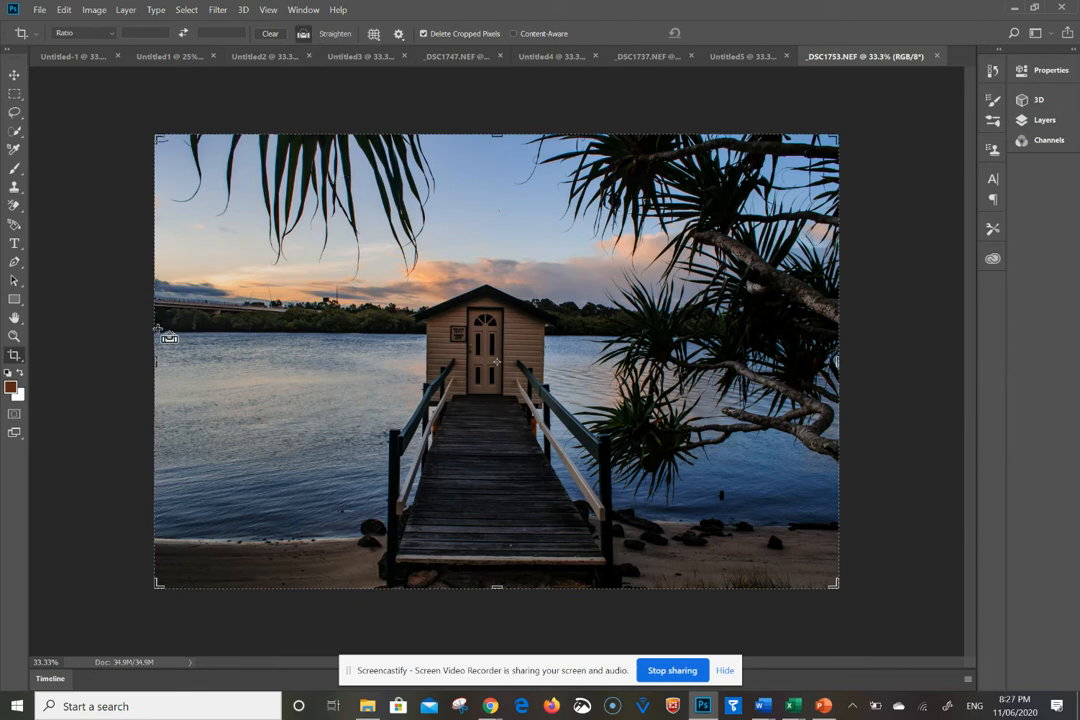
{"action": "left_click_drag", "start_coordinate": [157, 332], "coordinate": [727, 340]}
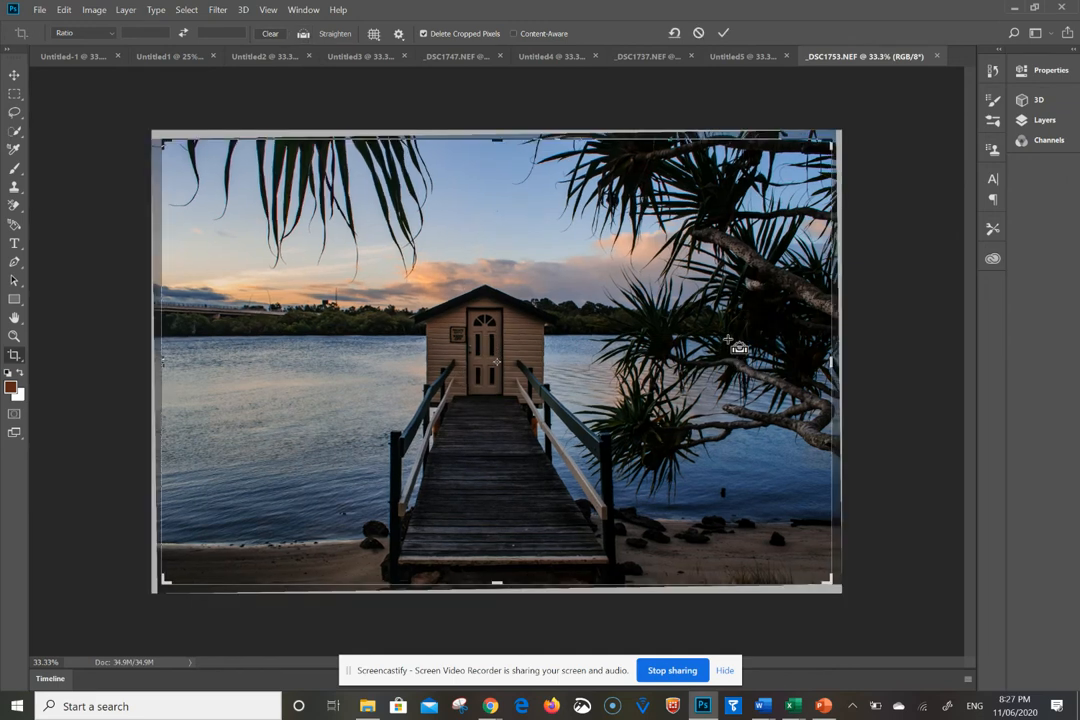
{"action": "left_click", "coordinate": [724, 33]}
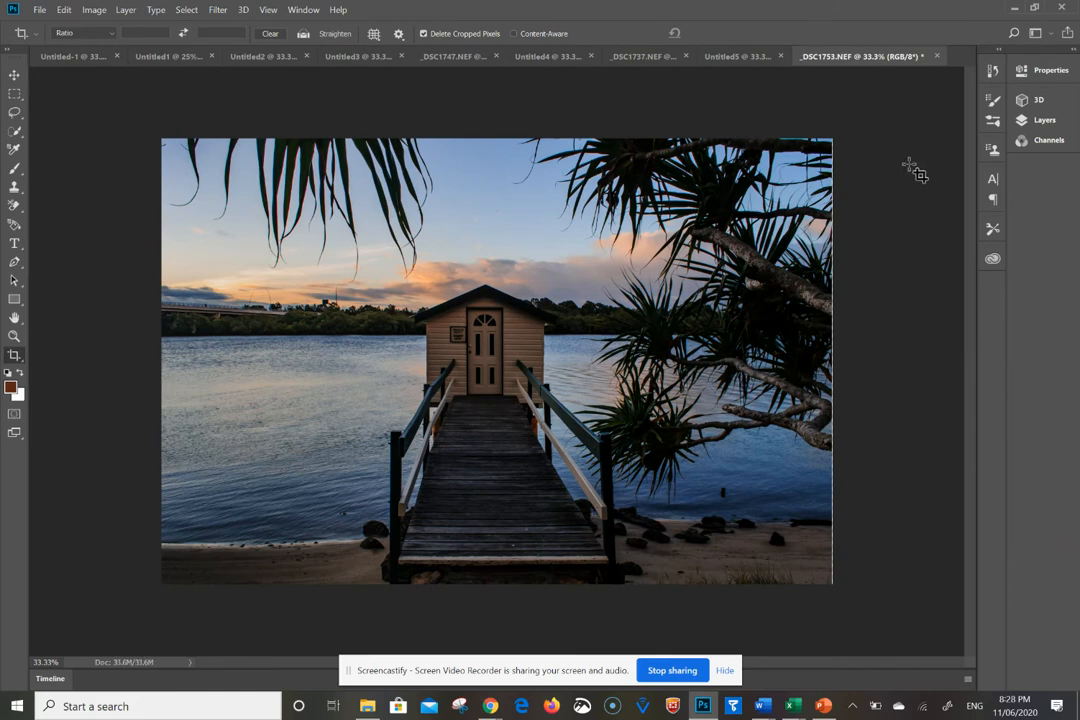
- Duplicate the Background layer within the _DSC1753.NEF document as "Background copy"
{"action": "left_click", "coordinate": [1036, 120]}
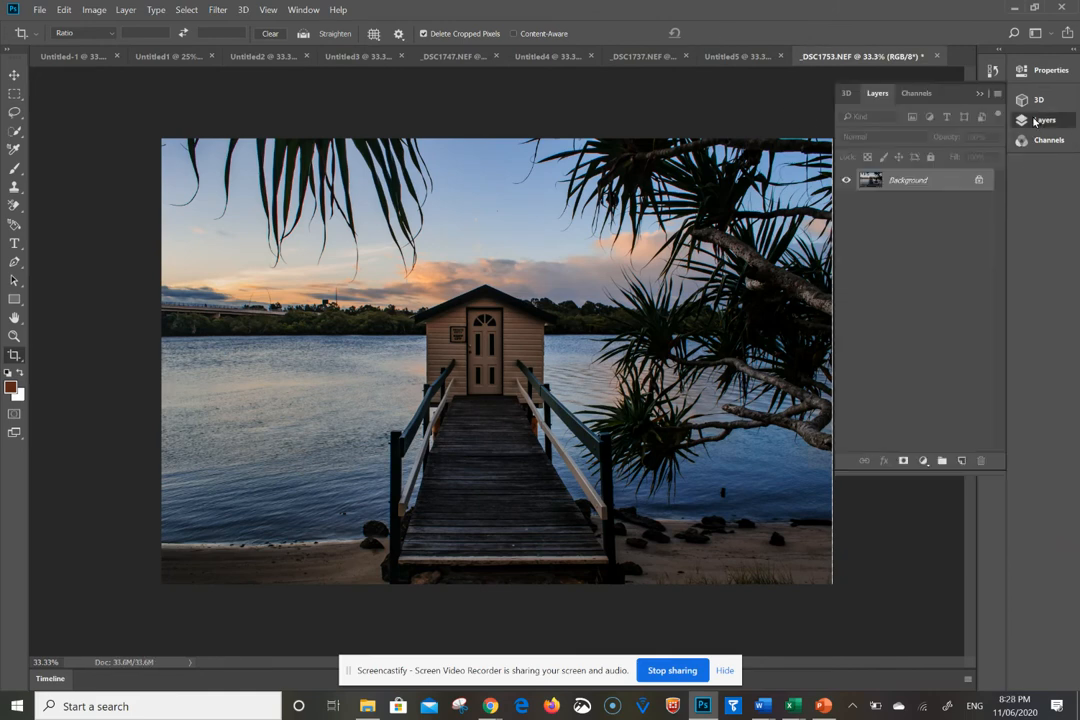
{"action": "right_click", "coordinate": [916, 182]}
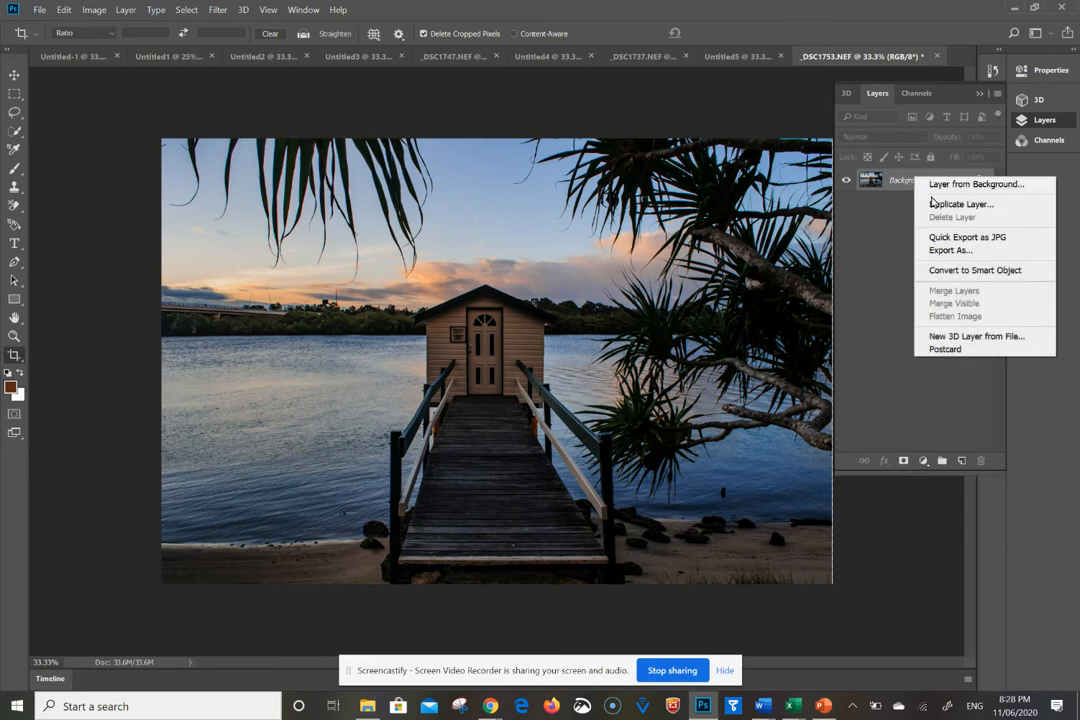
{"action": "left_click", "coordinate": [932, 205]}
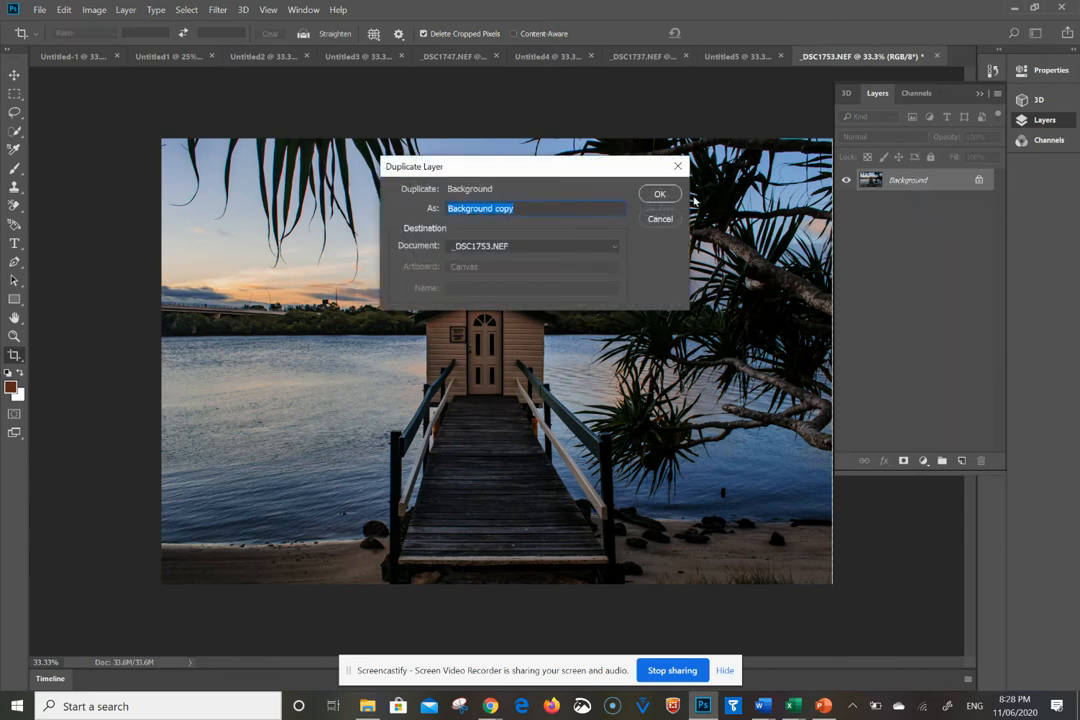
{"action": "left_click", "coordinate": [659, 194]}
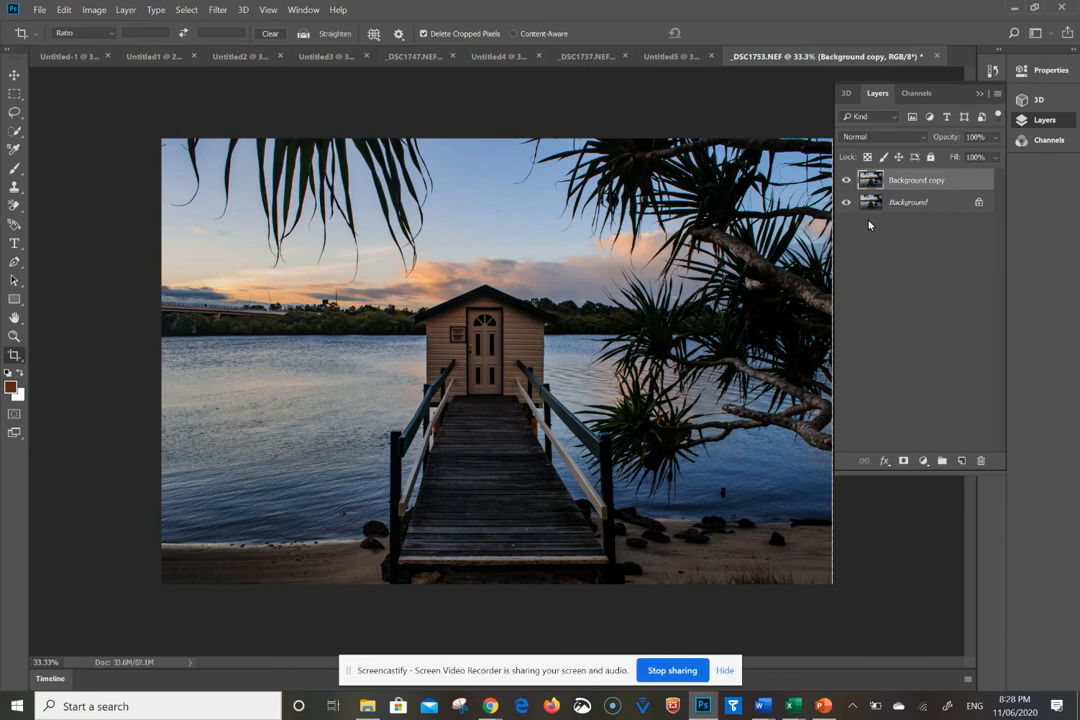
- Prepare a Color Dodge brush with 30% opacity and size 80 for the hanging palm leaves, and collapse the layer list
{"action": "left_click", "coordinate": [14, 170]}
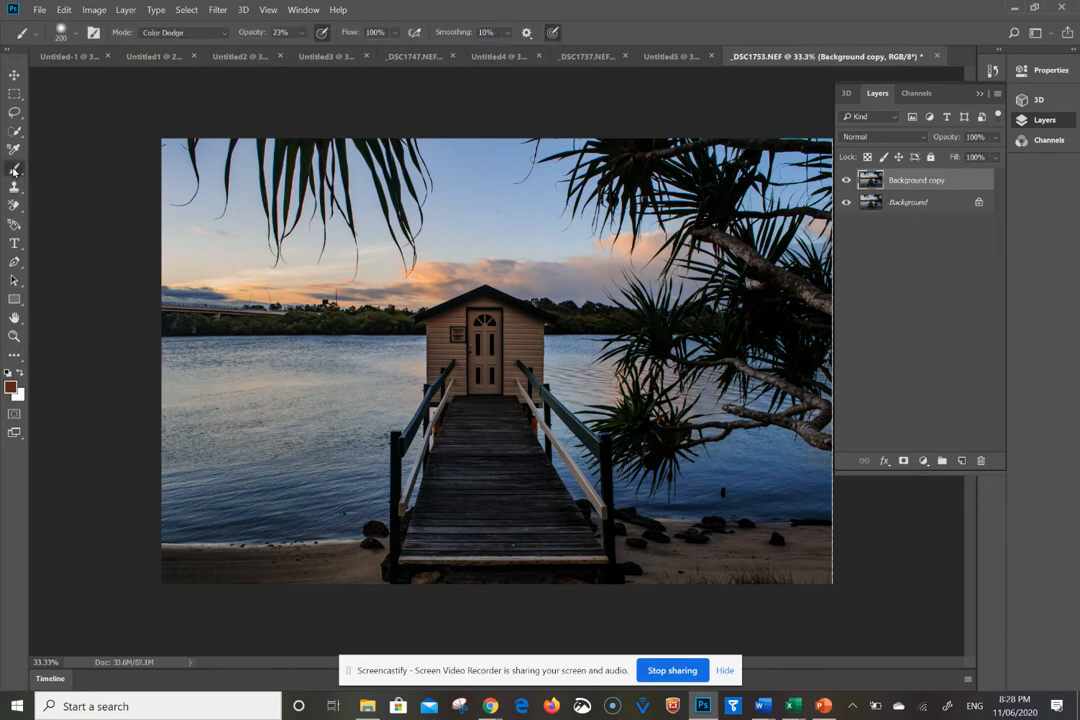
{"action": "left_click", "coordinate": [304, 34]}
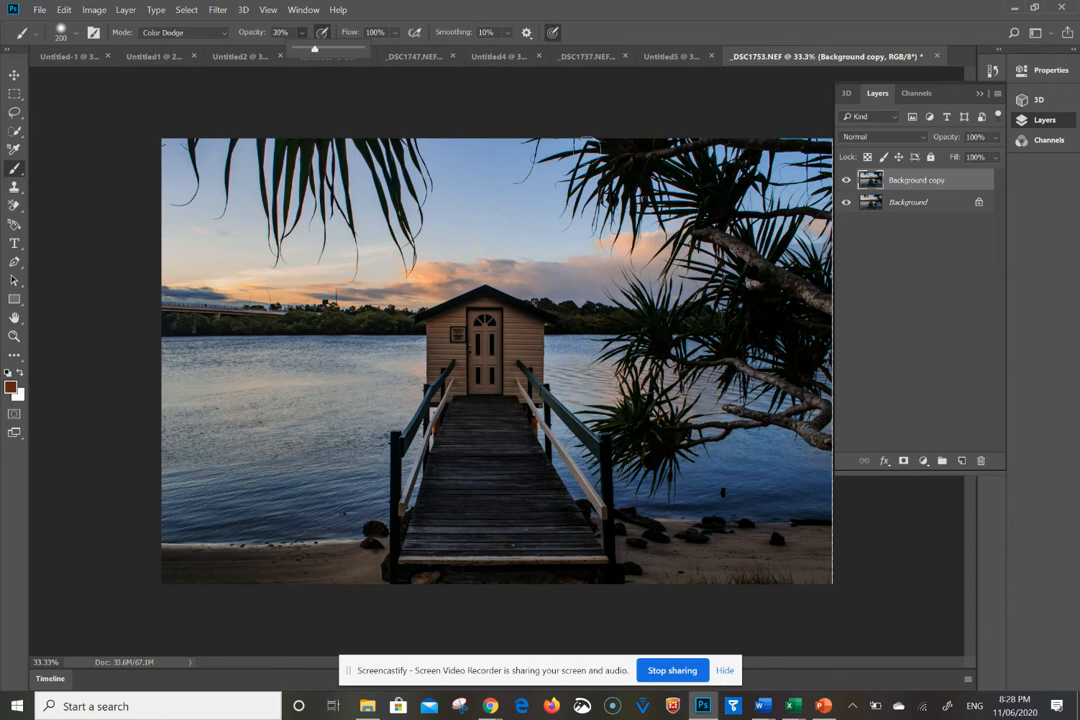
{"action": "left_click", "coordinate": [980, 93]}
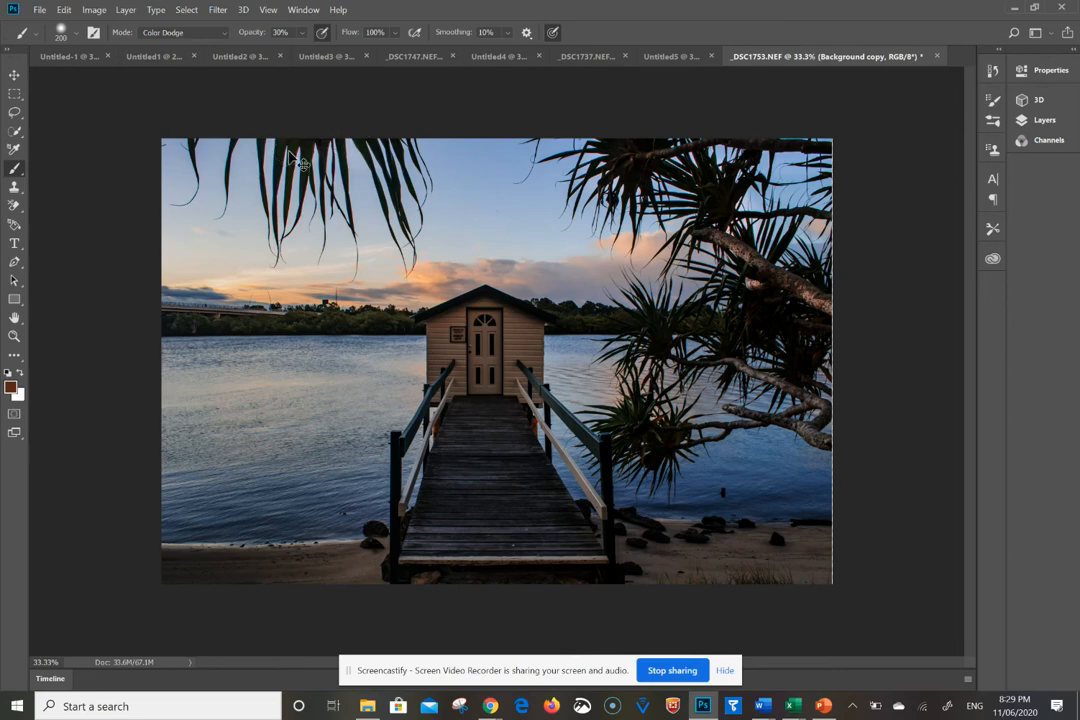
{"action": "key", "text": "ctrl+plus"}
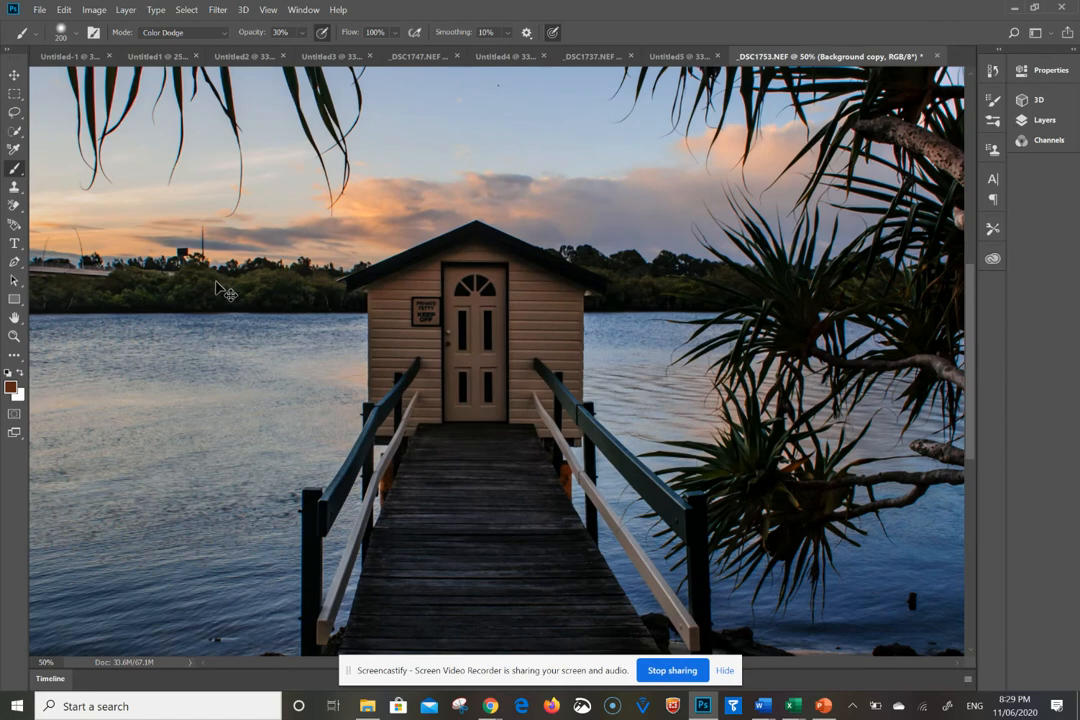
{"action": "key", "text": "ctrl+plus"}
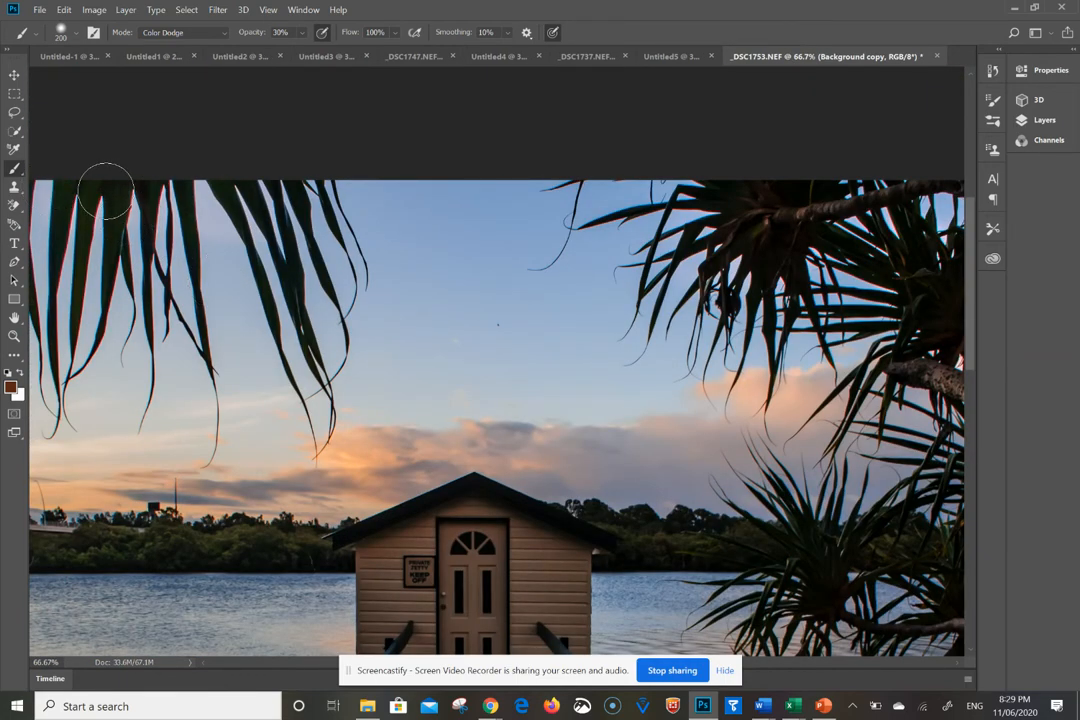
{"action": "key", "text": "bracketleft"}
{"action": "key", "text": "bracketleft"}
{"action": "key", "text": "bracketleft"}
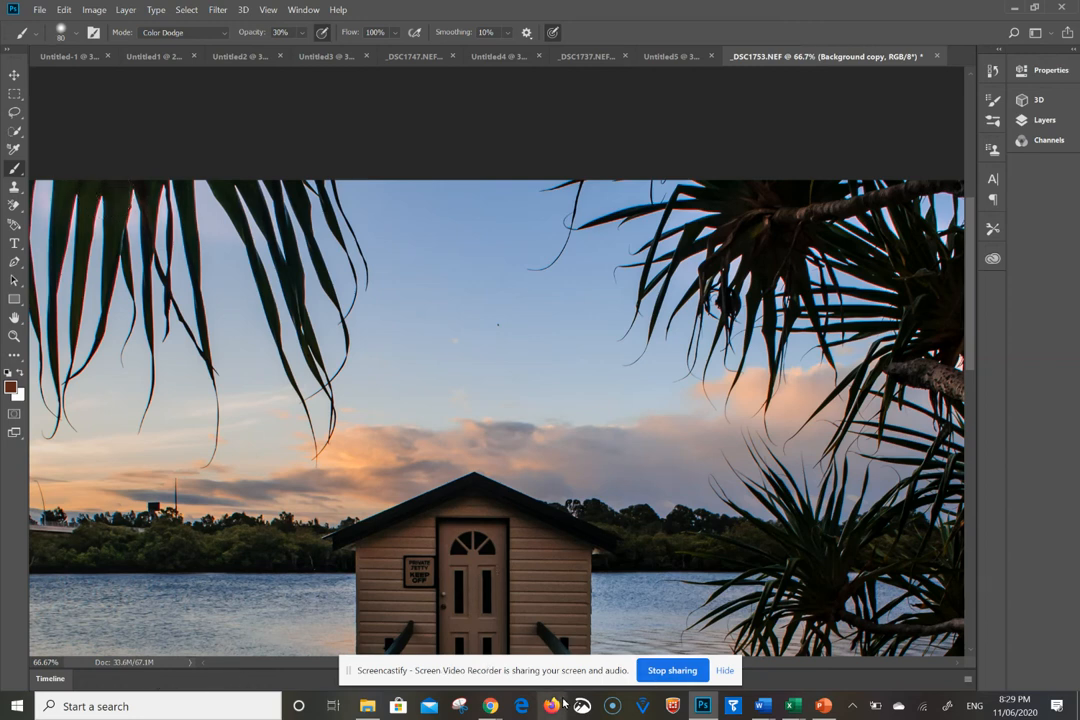
{"action": "mouse_move", "coordinate": [487, 708]}
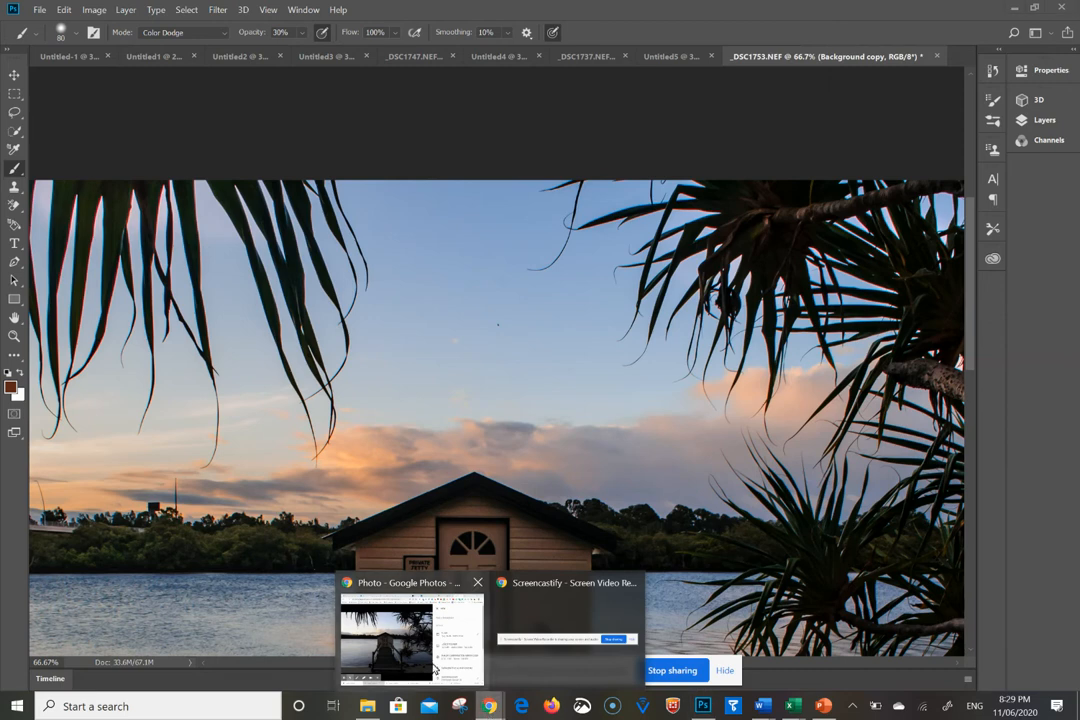
{"action": "left_click", "coordinate": [413, 640]}
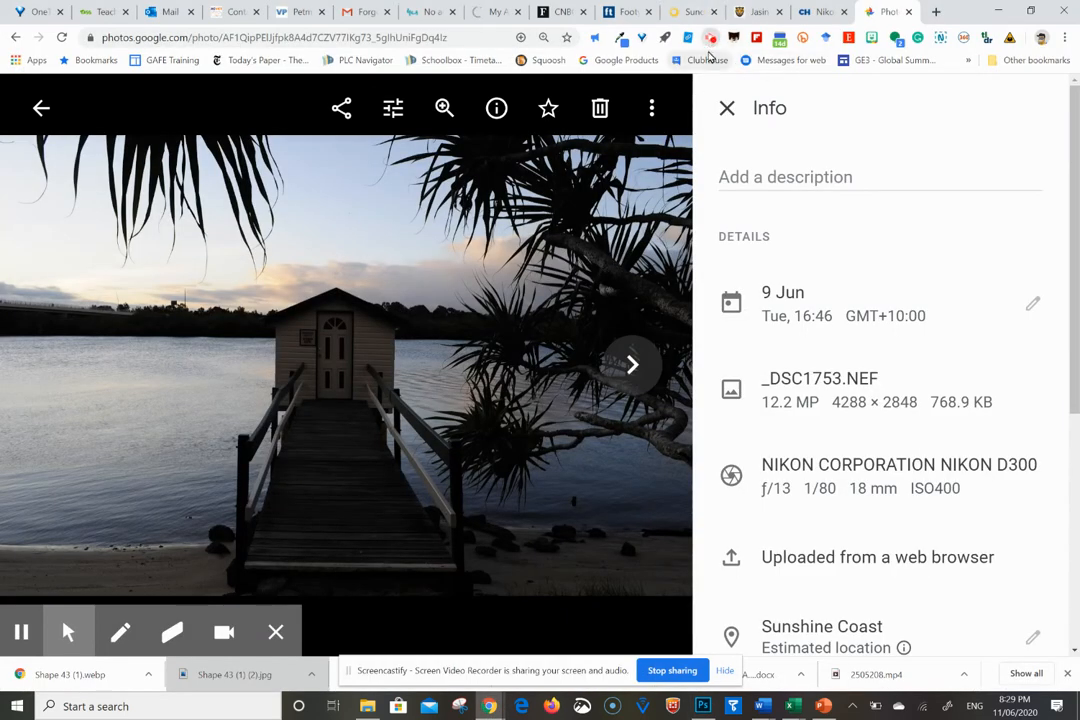
{"action": "left_click", "coordinate": [710, 37]}
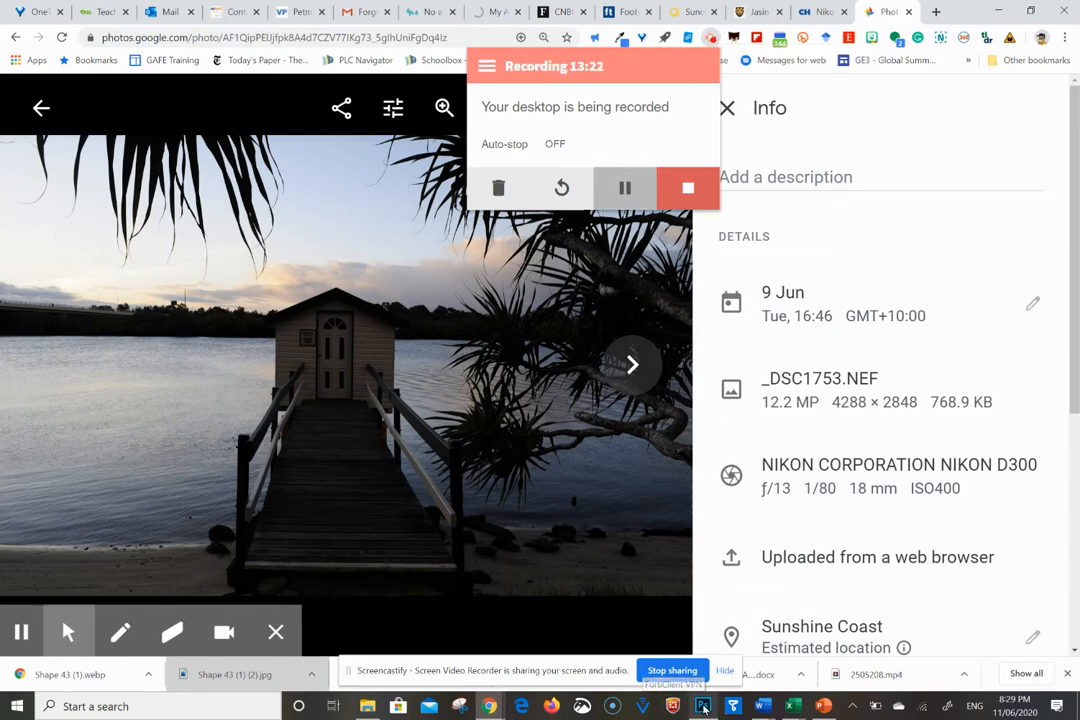
{"action": "left_click", "coordinate": [703, 706]}
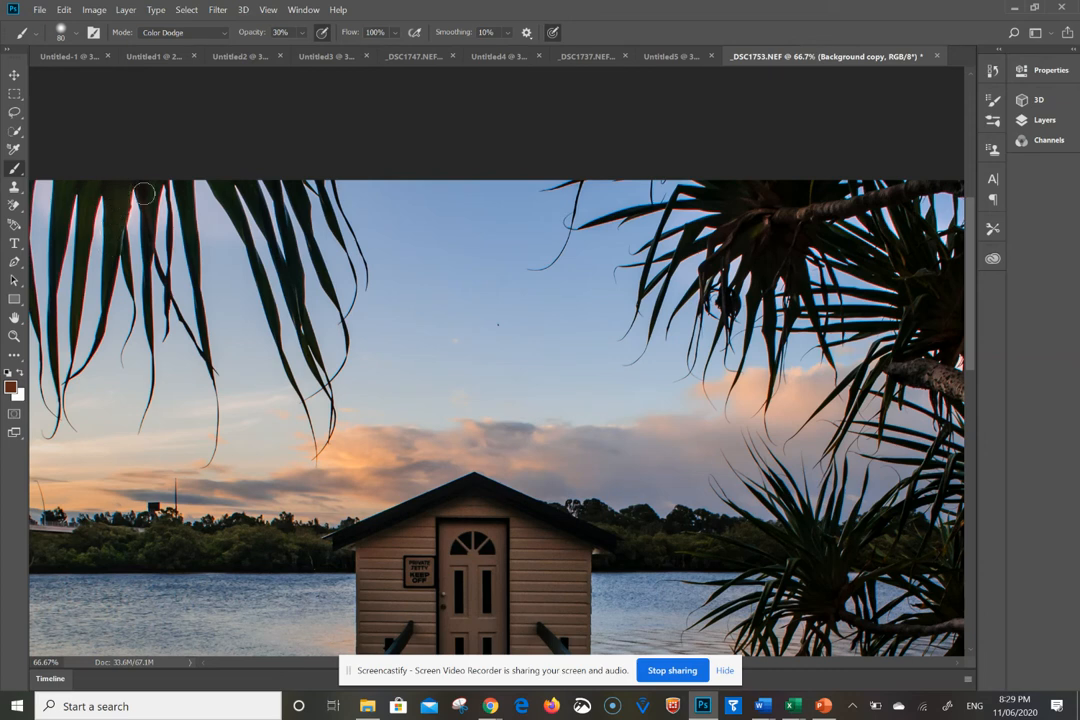
- Brush over the hanging palm leaves in Color Dodge mode at 30% opacity, reducing the brush to size 40 for the thinner leaves
{"action": "mouse_move", "coordinate": [144, 194]}
{"action": "left_mouse_down"}
{"action": "mouse_move", "coordinate": [160, 253]}
{"action": "mouse_move", "coordinate": [143, 185]}
{"action": "mouse_move", "coordinate": [97, 195]}
{"action": "mouse_move", "coordinate": [120, 191]}
{"action": "mouse_move", "coordinate": [113, 230]}
{"action": "mouse_move", "coordinate": [91, 184]}
{"action": "mouse_move", "coordinate": [79, 231]}
{"action": "left_mouse_up"}
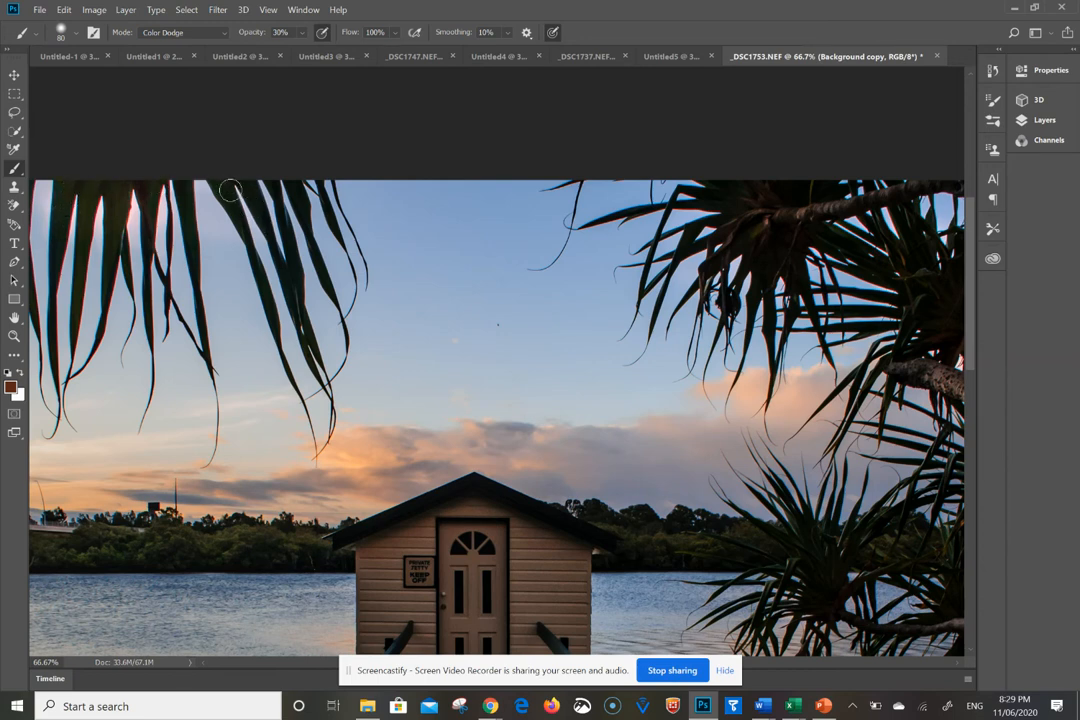
{"action": "left_click", "coordinate": [229, 222]}
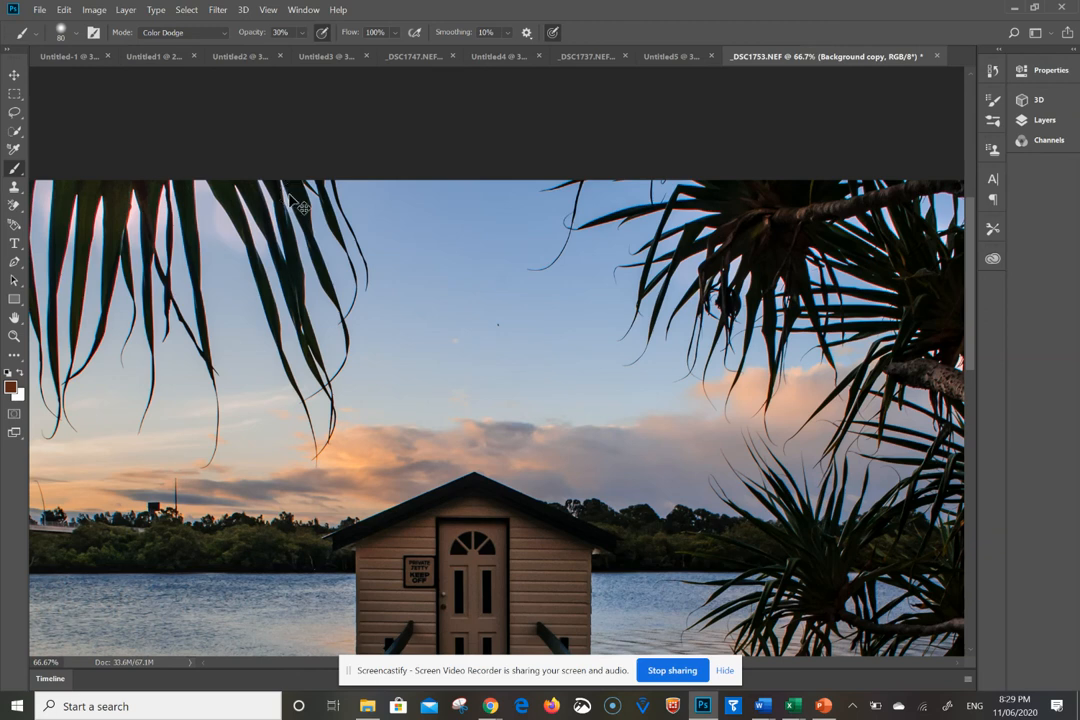
{"action": "key", "text": "ctrl+plus"}
{"action": "key", "text": "ctrl+plus"}
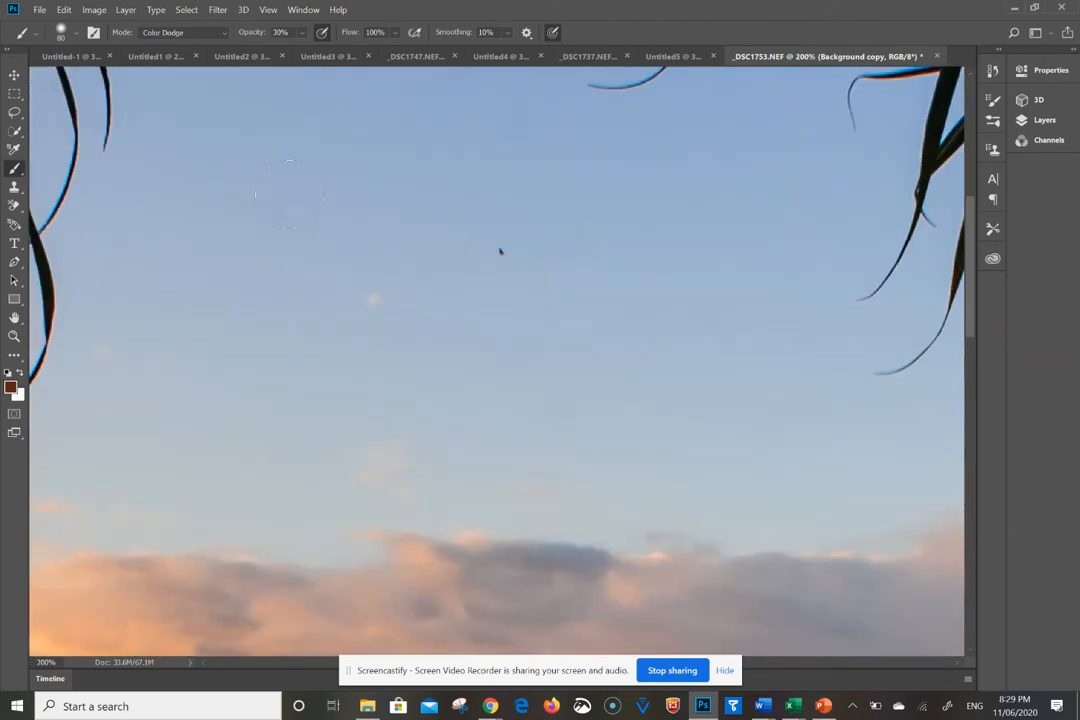
{"action": "scroll", "coordinate": [289, 194], "scroll_direction": "right", "scroll_amount": 3}
{"action": "scroll", "coordinate": [289, 194], "scroll_direction": "left", "scroll_amount": 10}
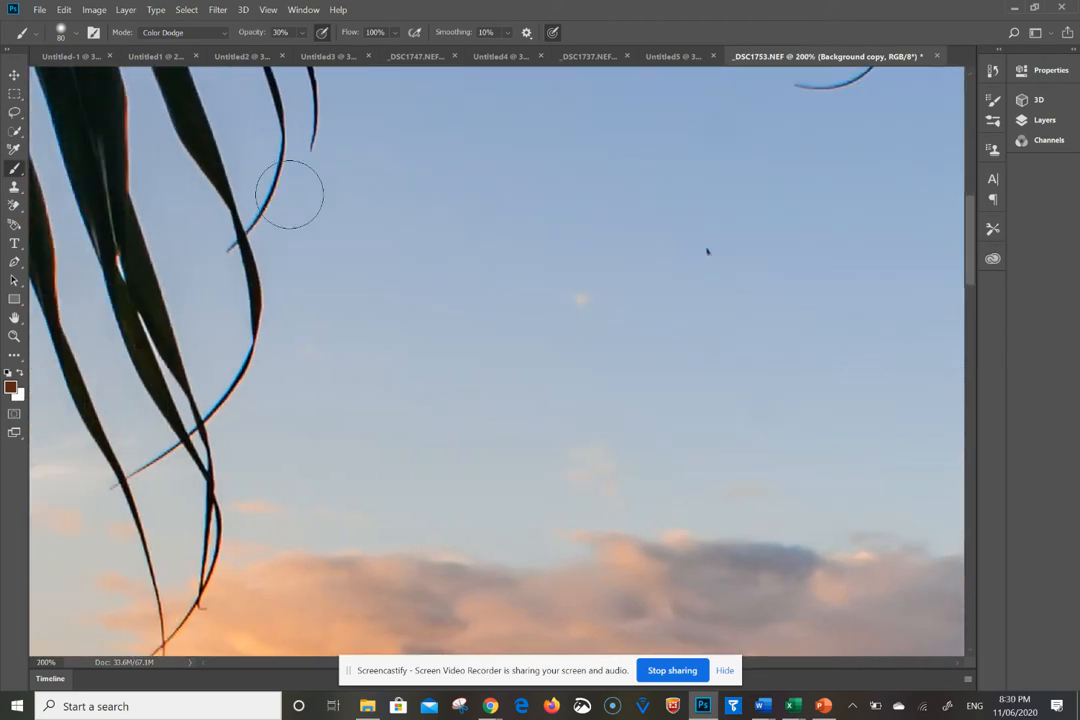
{"action": "scroll", "coordinate": [289, 194], "scroll_direction": "up", "scroll_amount": 3}
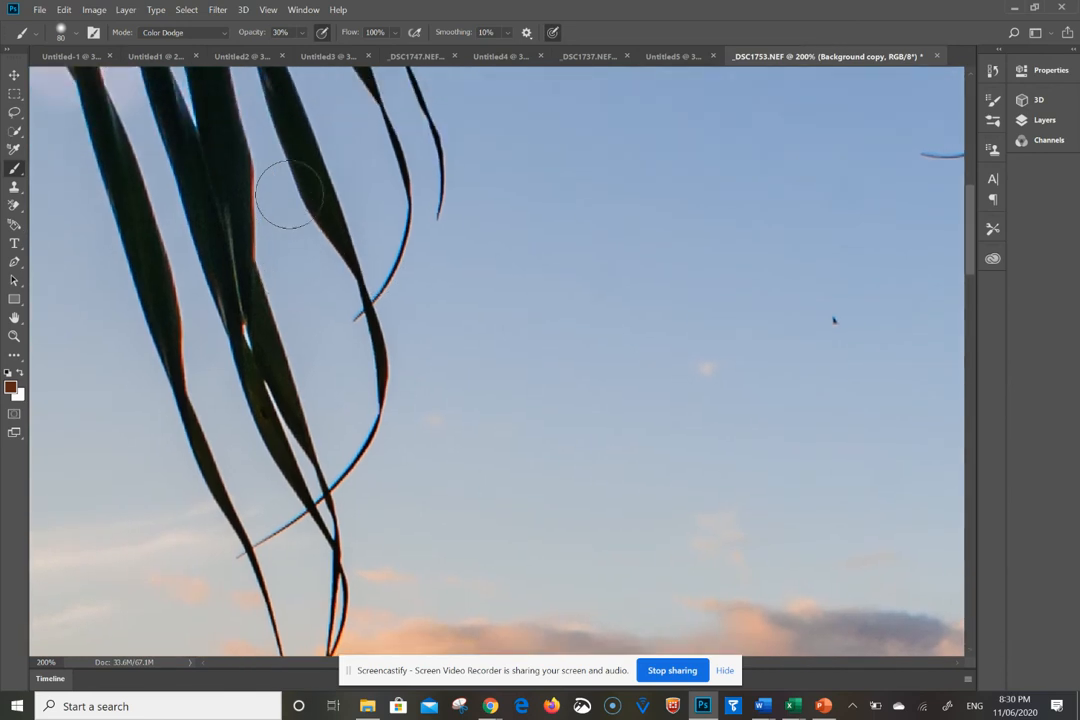
{"action": "key", "text": "bracketleft"}
{"action": "key", "text": "bracketleft"}
{"action": "key", "text": "bracketleft"}
{"action": "key", "text": "bracketleft"}
{"action": "mouse_move", "coordinate": [227, 147]}
{"action": "left_mouse_down"}
{"action": "mouse_move", "coordinate": [251, 294]}
{"action": "mouse_move", "coordinate": [226, 151]}
{"action": "mouse_move", "coordinate": [245, 176]}
{"action": "mouse_move", "coordinate": [263, 256]}
{"action": "mouse_move", "coordinate": [203, 189]}
{"action": "mouse_move", "coordinate": [212, 236]}
{"action": "left_mouse_up"}
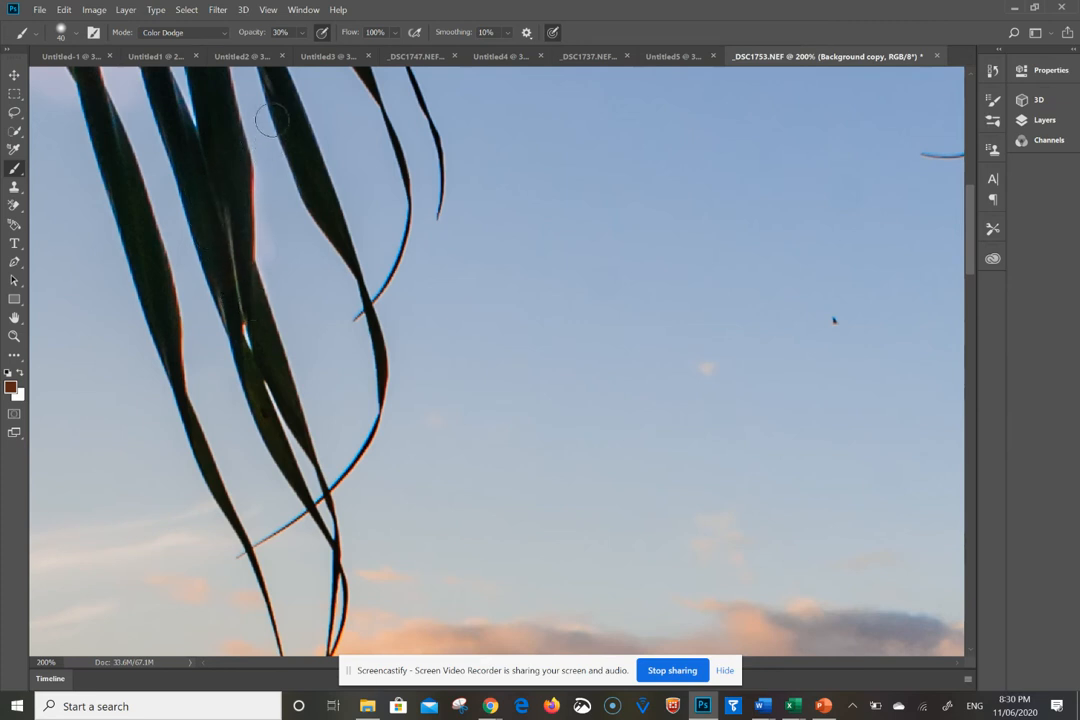
{"action": "mouse_move", "coordinate": [314, 193]}
{"action": "left_mouse_down"}
{"action": "mouse_move", "coordinate": [304, 169]}
{"action": "mouse_move", "coordinate": [330, 197]}
{"action": "mouse_move", "coordinate": [322, 179]}
{"action": "left_mouse_up"}
- Switch the brush to Lighter Color mode and stroke over the upper part of the hanging palm leaves
{"action": "key", "text": "ctrl+minus"}
{"action": "key", "text": "ctrl+minus"}
{"action": "key", "text": "ctrl+minus"}
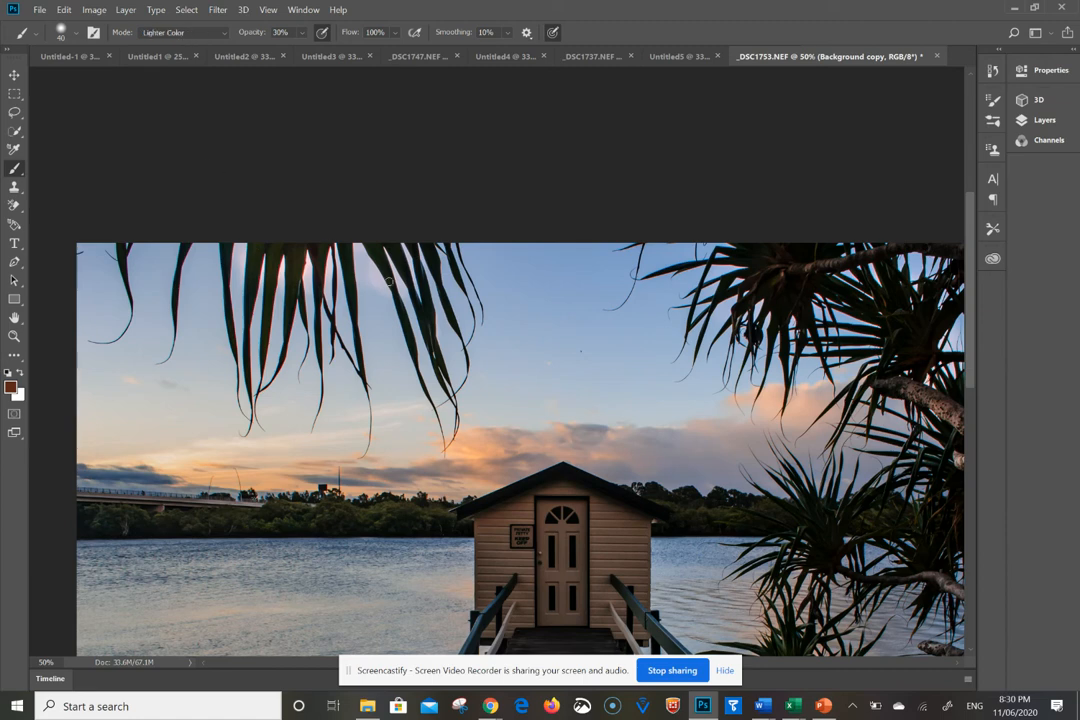
{"action": "key", "text": "ctrl+plus"}
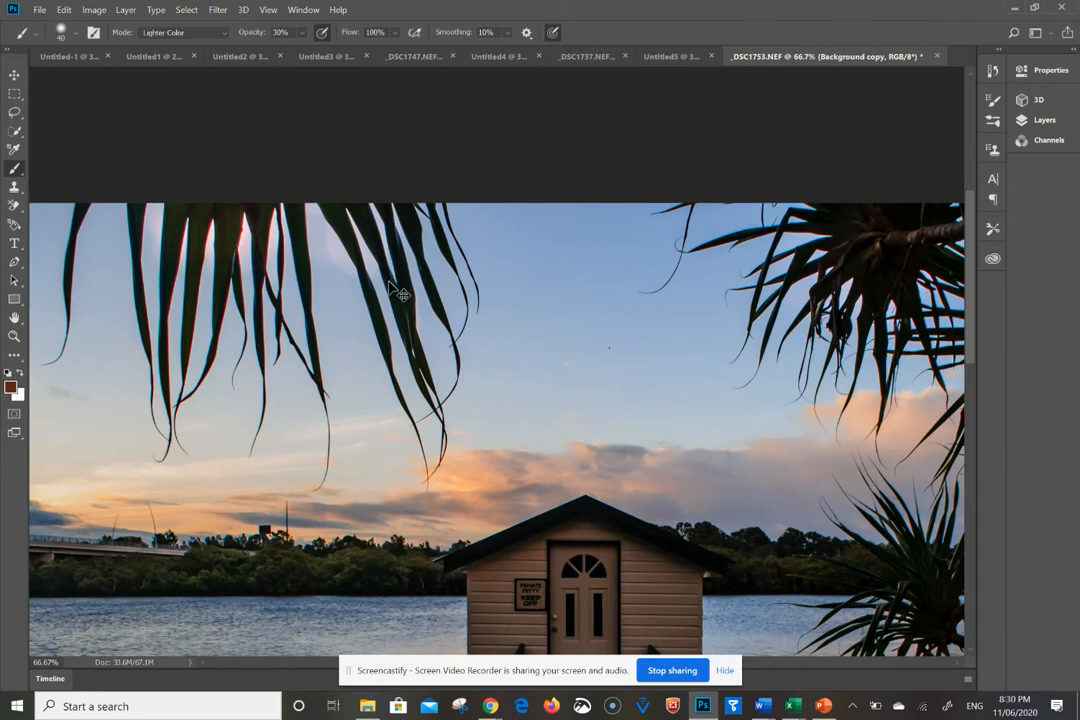
{"action": "key", "text": "ctrl+plus"}
{"action": "scroll", "coordinate": [389, 282], "scroll_direction": "right", "scroll_amount": 5}
{"action": "scroll", "coordinate": [389, 282], "scroll_direction": "left", "scroll_amount": 11}
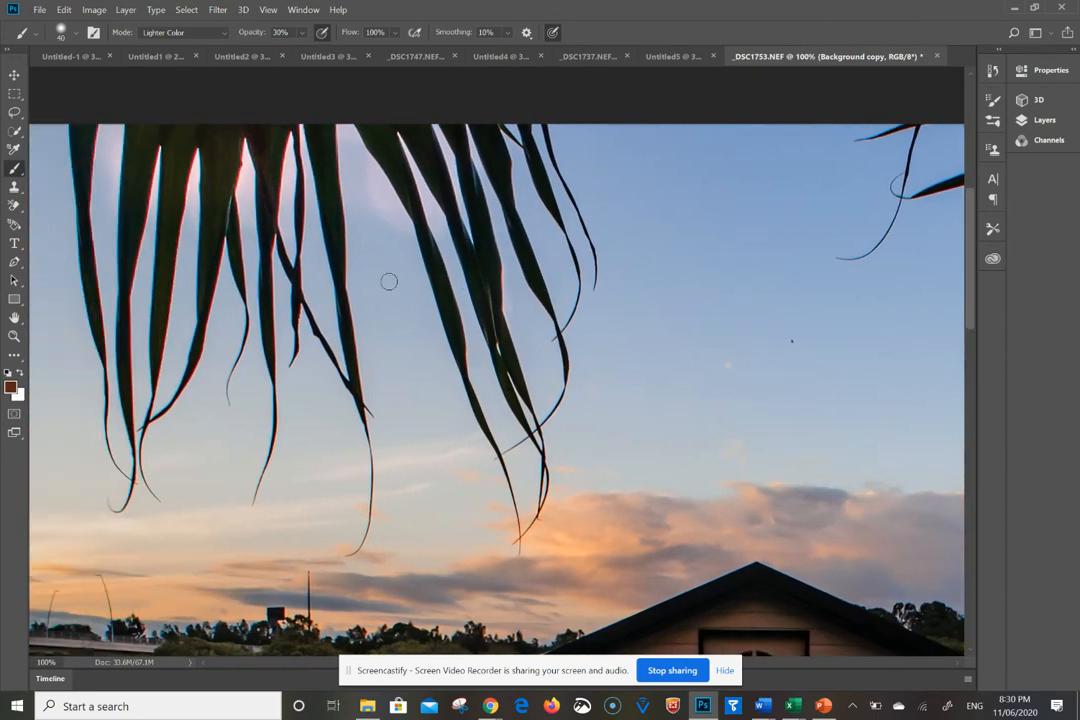
{"action": "scroll", "coordinate": [389, 282], "scroll_direction": "up", "scroll_amount": 4}
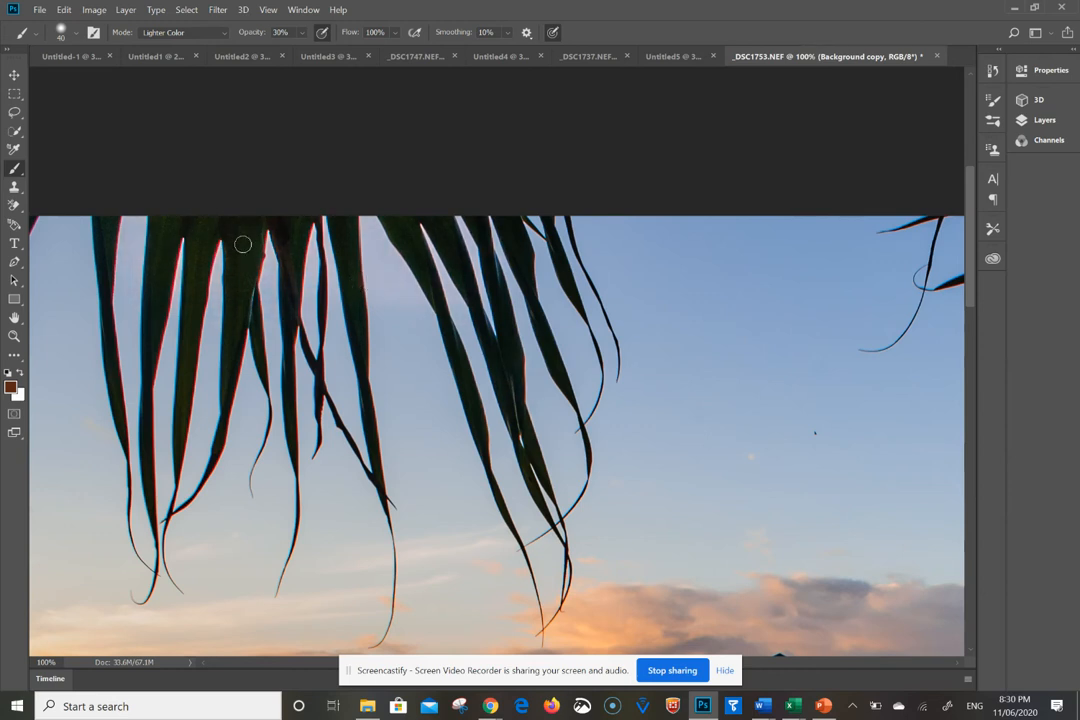
{"action": "mouse_move", "coordinate": [243, 244]}
{"action": "left_mouse_down"}
{"action": "mouse_move", "coordinate": [223, 323]}
{"action": "mouse_move", "coordinate": [251, 270]}
{"action": "left_mouse_up"}
- Set the brush blending mode to Color Dodge and show the whole photo at 33.3% zoom
{"action": "left_click", "coordinate": [222, 35]}
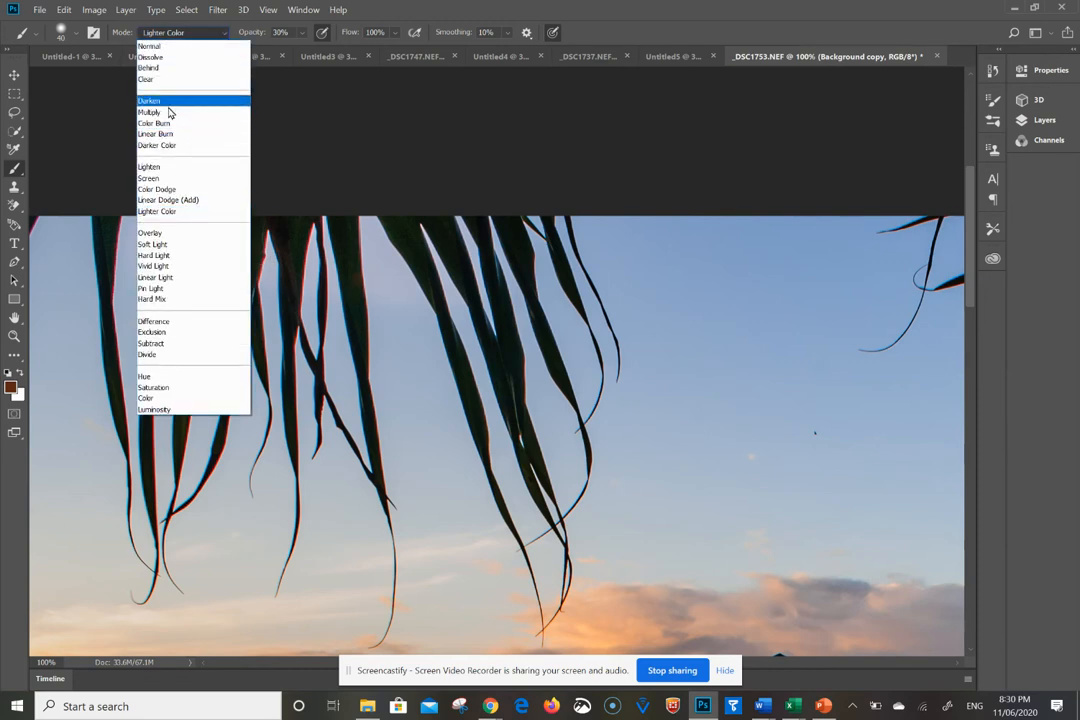
{"action": "left_click", "coordinate": [170, 189]}
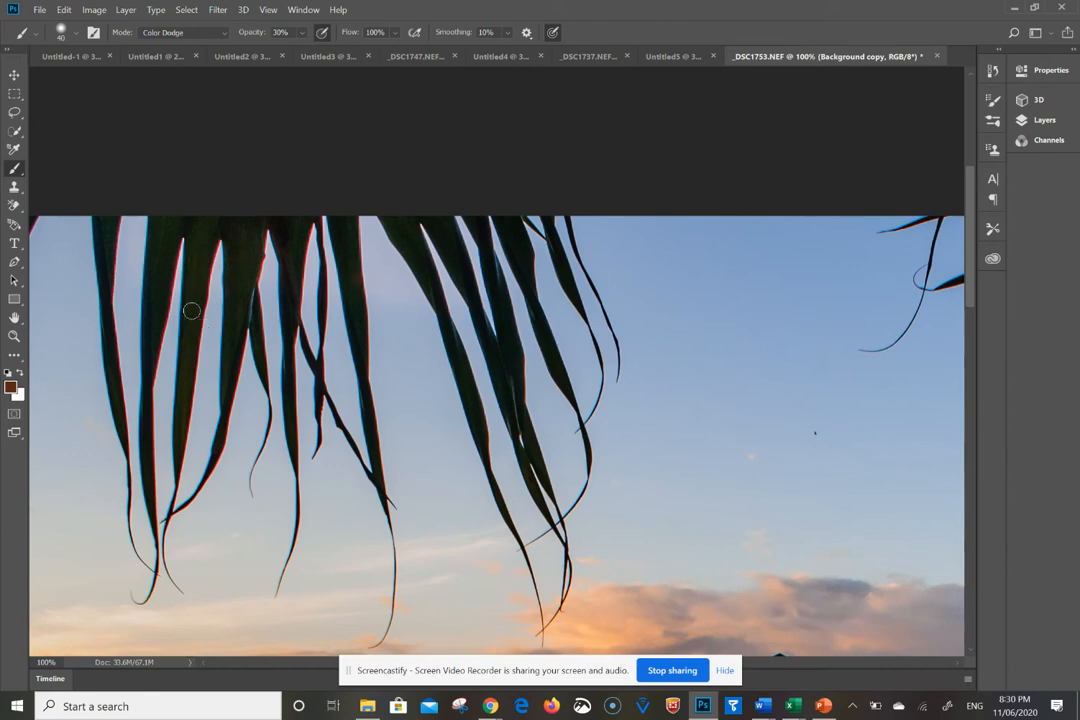
{"action": "key", "text": "ctrl+minus"}
{"action": "key", "text": "ctrl+minus"}
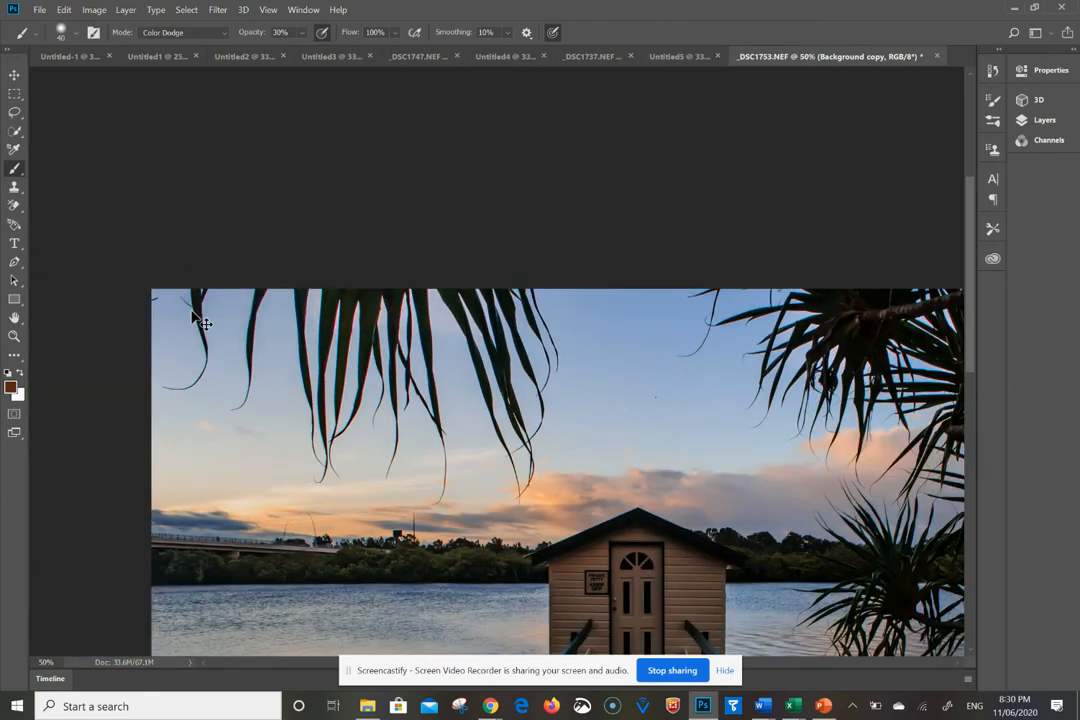
{"action": "key", "text": "ctrl+minus"}
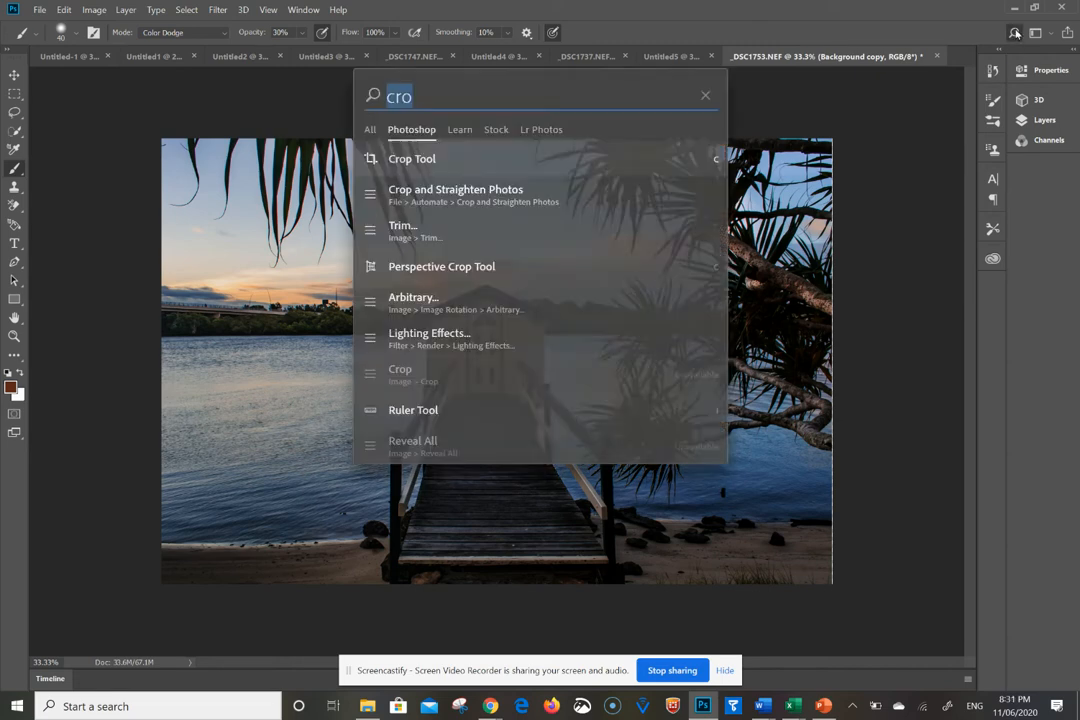
- Find the Crop Tool through the search for "cro" and start trimming the photo at its right edge
{"action": "key", "text": "ctrl+f"}
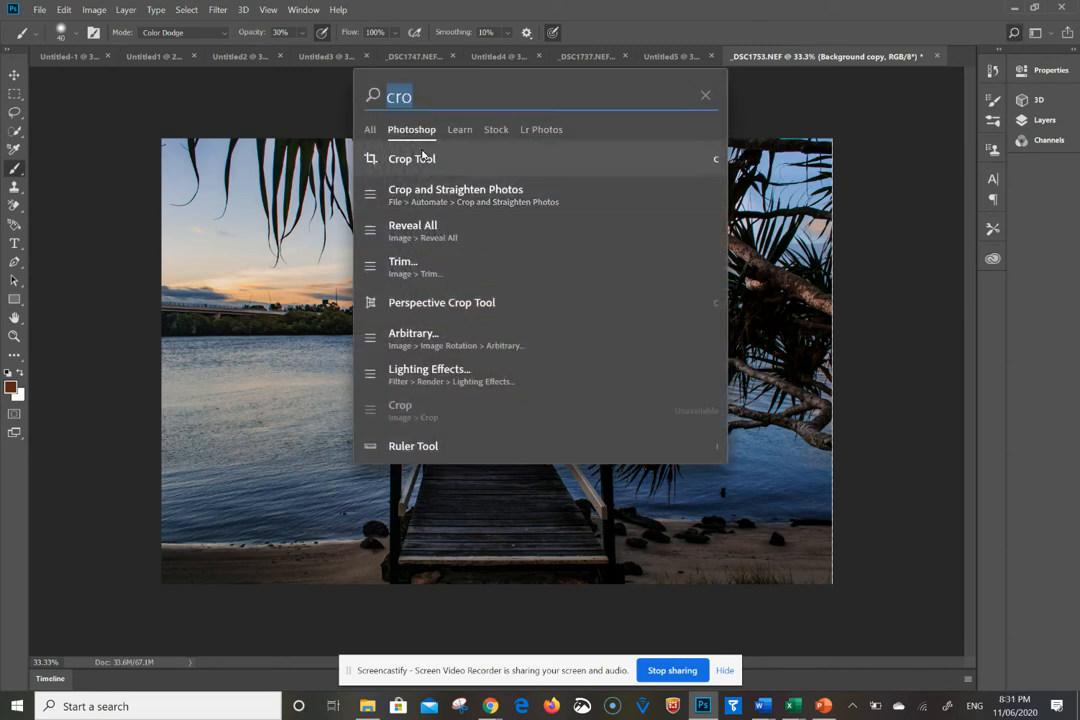
{"action": "left_click", "coordinate": [424, 159]}
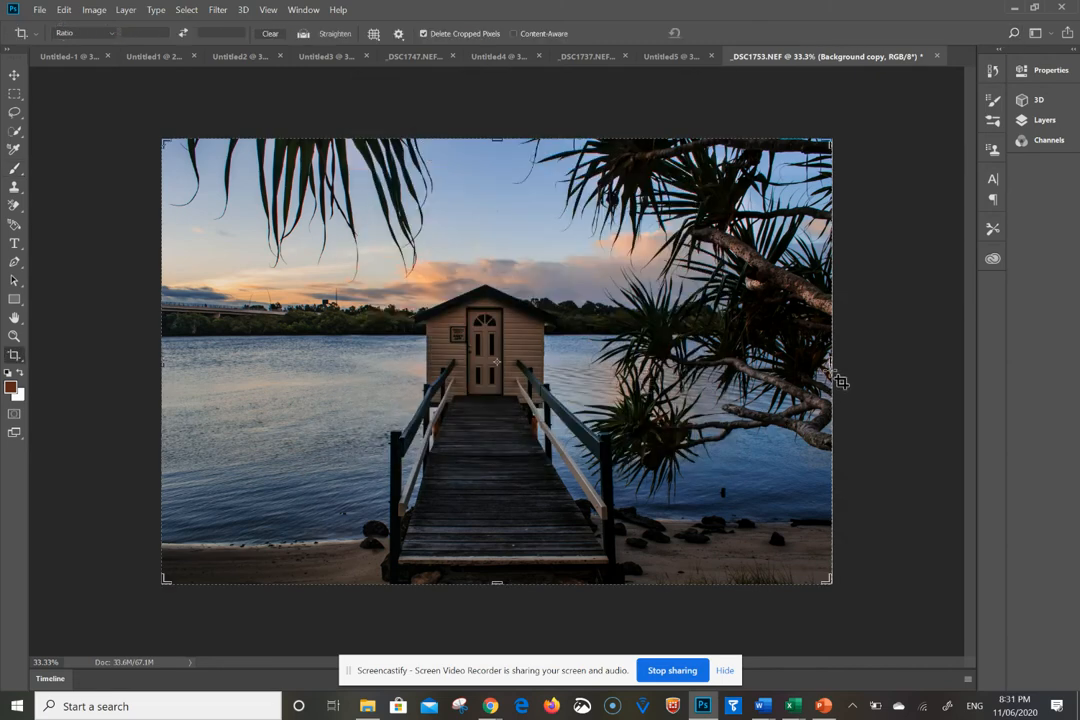
{"action": "left_click_drag", "start_coordinate": [831, 362], "coordinate": [827, 366]}
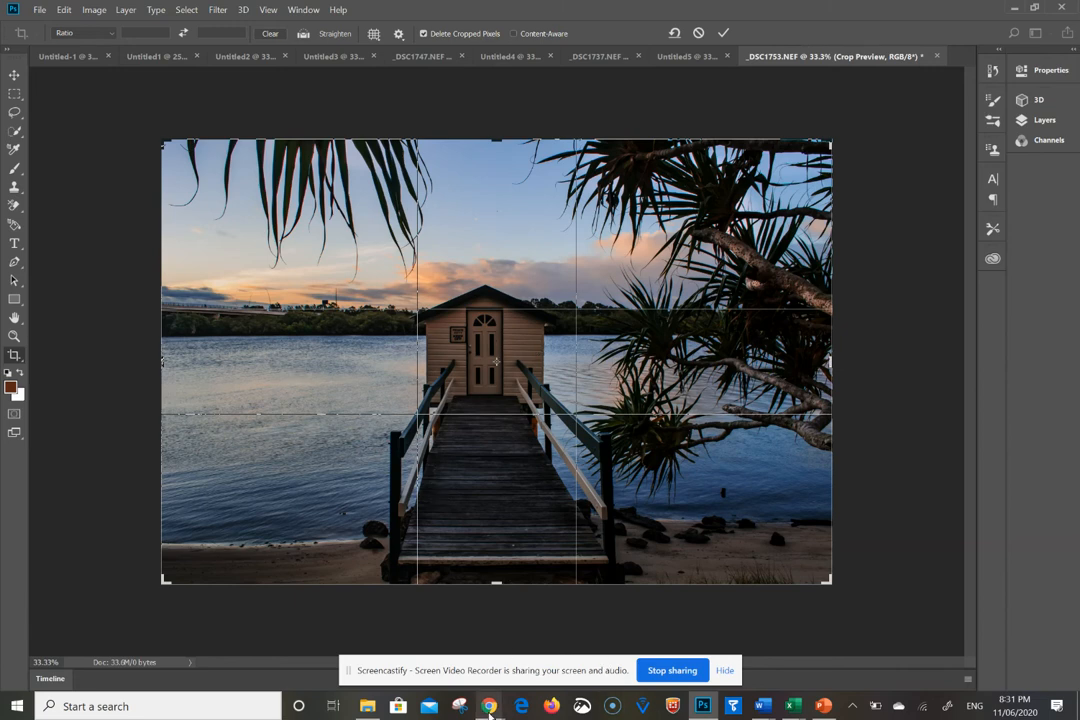
{"action": "mouse_move", "coordinate": [488, 708]}
{"action": "left_click", "coordinate": [415, 645]}
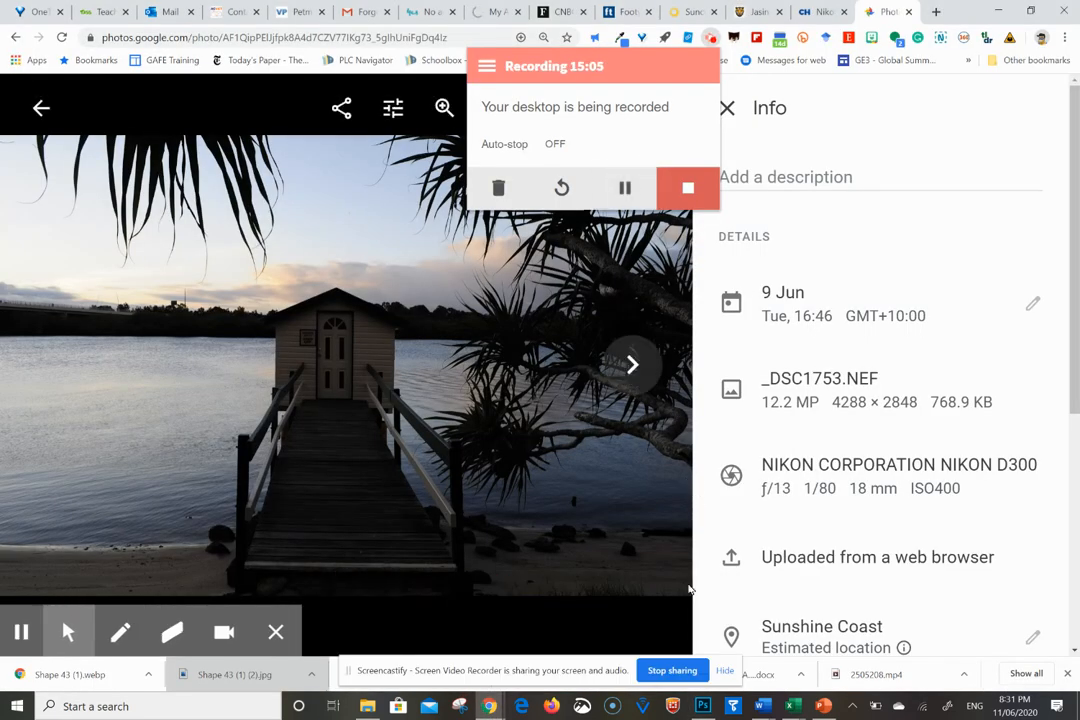
{"action": "left_click", "coordinate": [703, 706]}
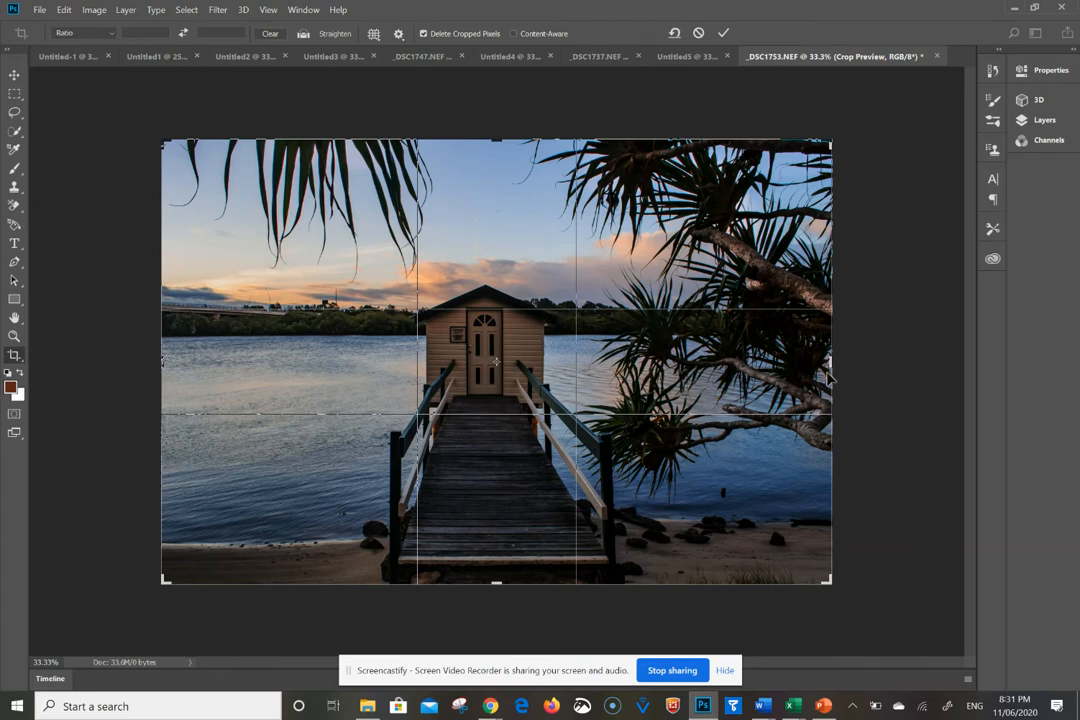
- Trim a narrow strip off the photo's right edge, keep its full height, and apply the crop
{"action": "left_click_drag", "start_coordinate": [828, 377], "coordinate": [819, 373]}
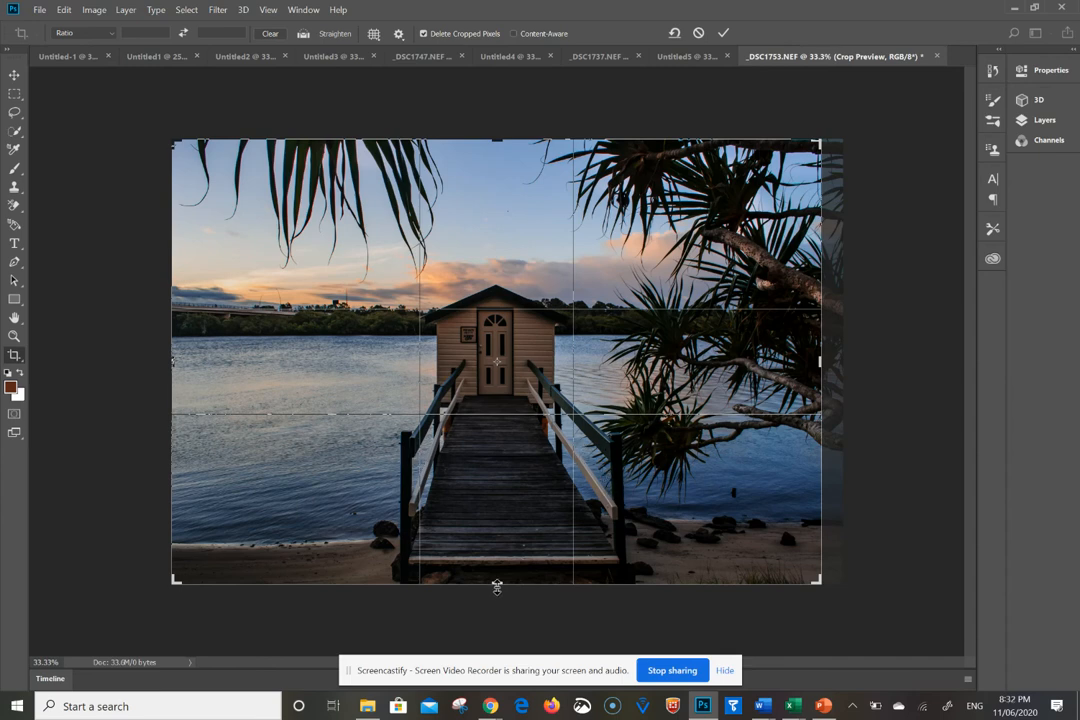
{"action": "mouse_move", "coordinate": [497, 586]}
{"action": "left_mouse_down"}
{"action": "mouse_move", "coordinate": [501, 564]}
{"action": "mouse_move", "coordinate": [497, 587]}
{"action": "left_mouse_up"}
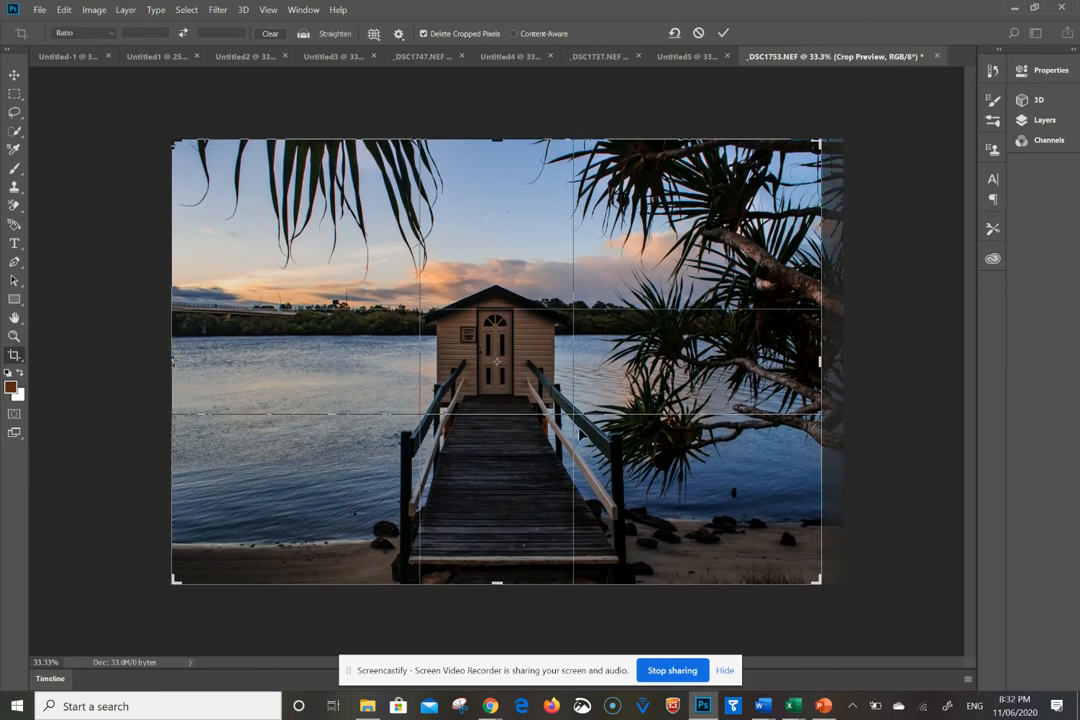
{"action": "left_click", "coordinate": [726, 34]}
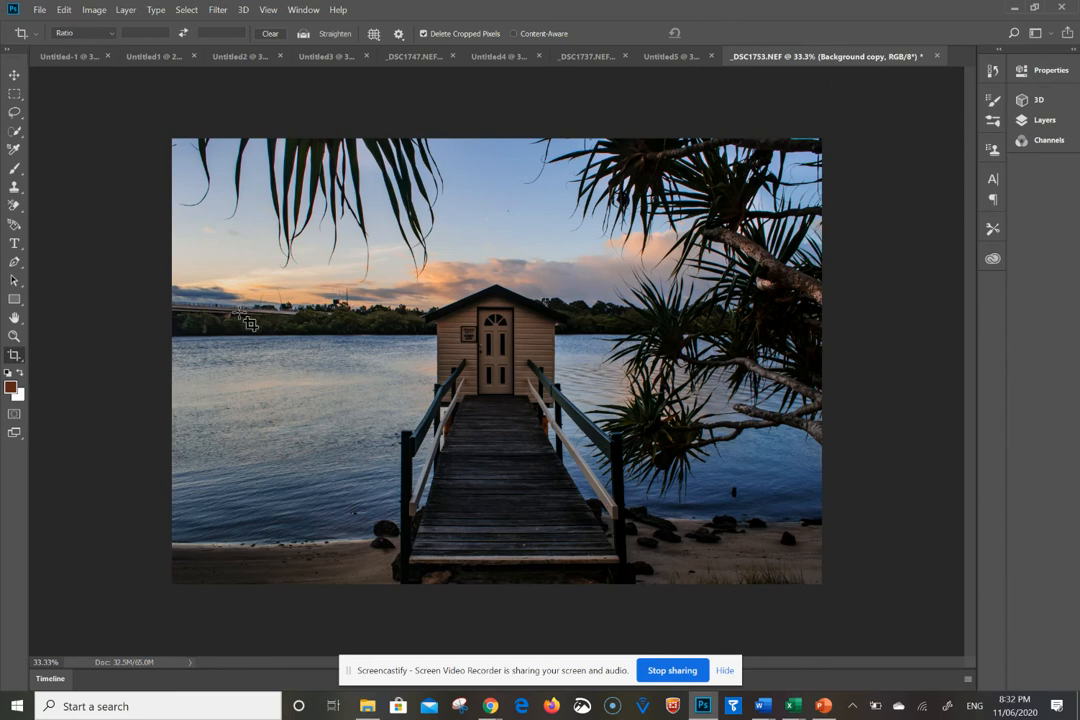
- Crop off the photo's left part up to the hanging palm leaves and a sliver at the right, about 10.92 in wide at full height
{"action": "left_click", "coordinate": [360, 276]}
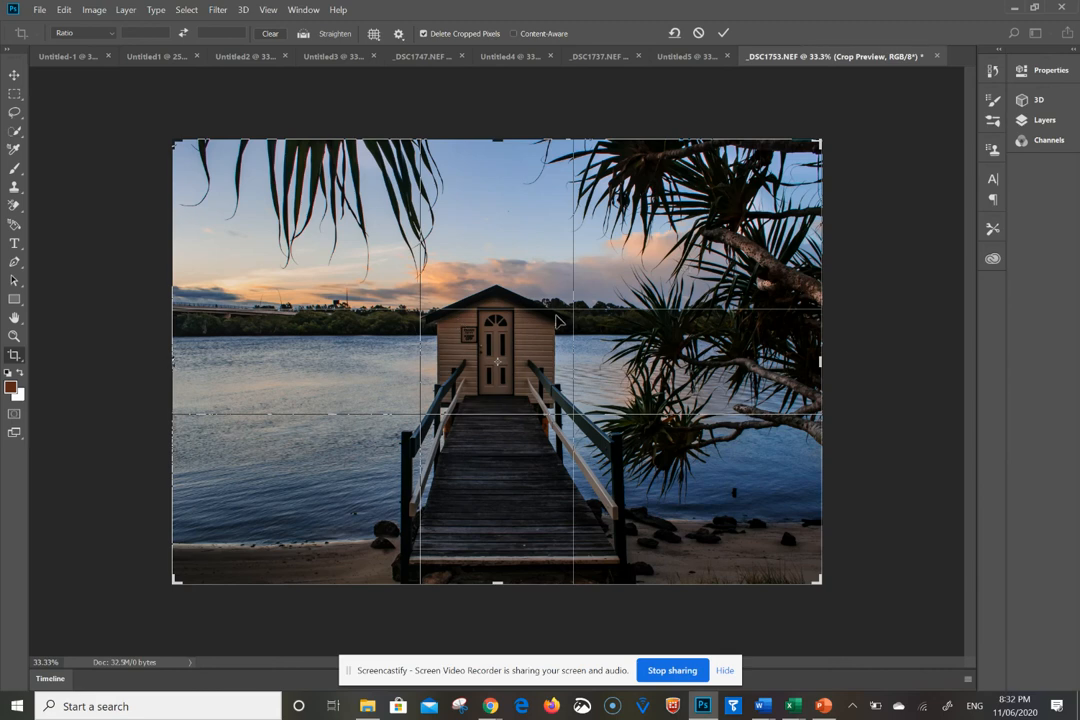
{"action": "left_click_drag", "start_coordinate": [172, 362], "coordinate": [191, 364]}
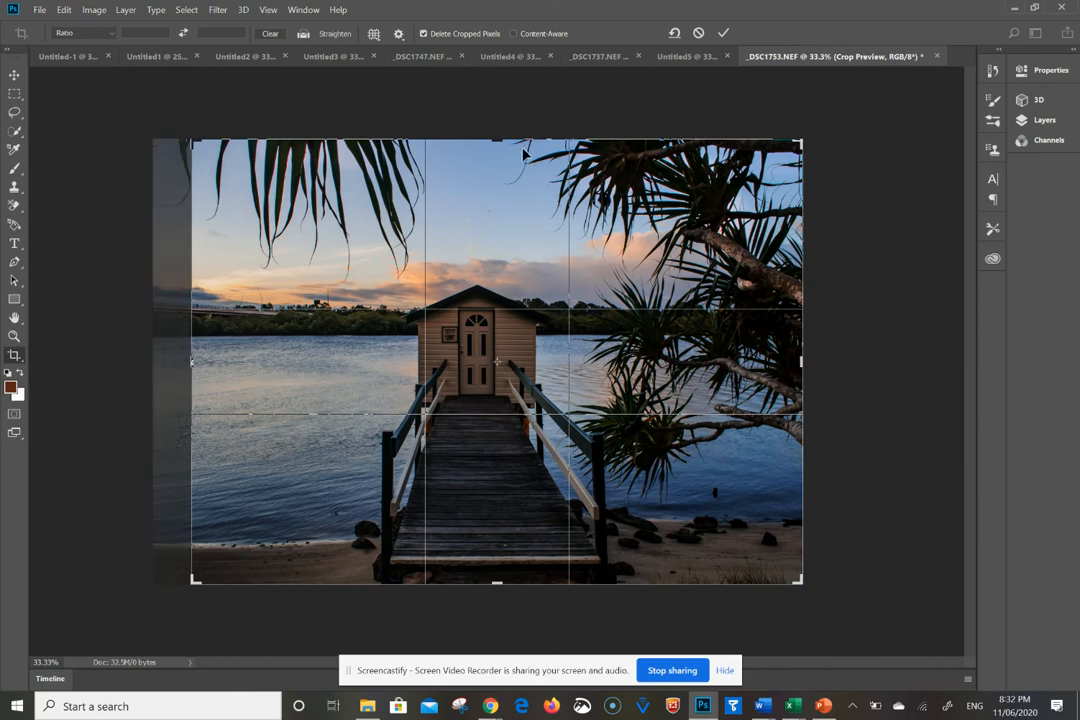
{"action": "left_click_drag", "start_coordinate": [499, 139], "coordinate": [497, 162]}
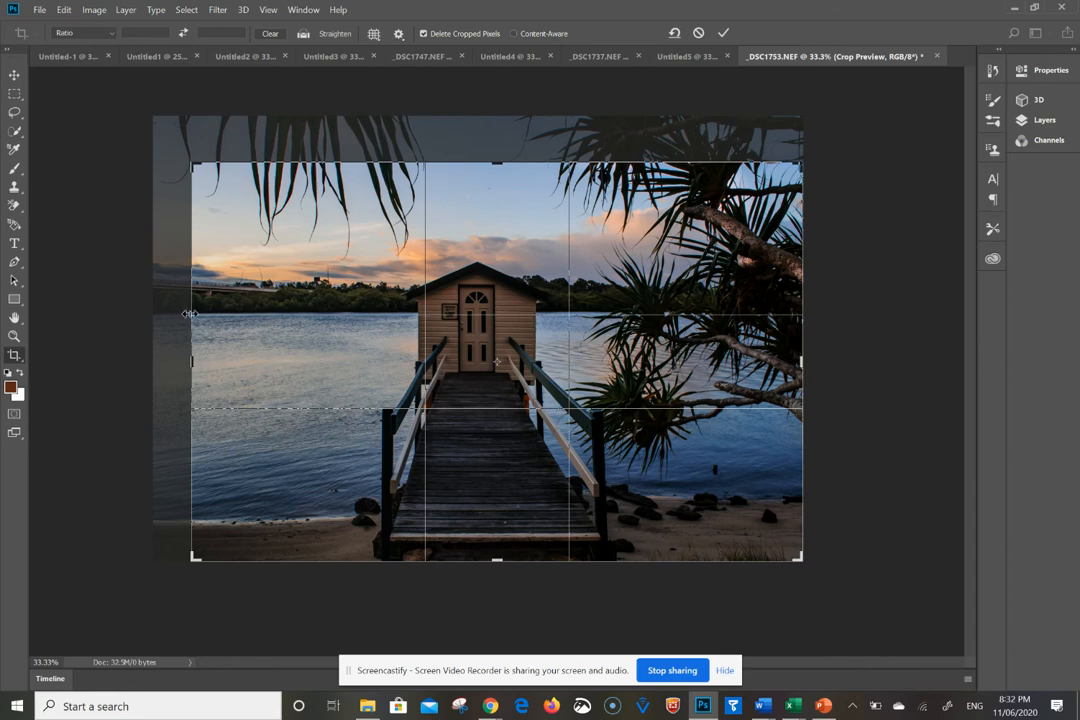
{"action": "left_click_drag", "start_coordinate": [194, 360], "coordinate": [233, 365]}
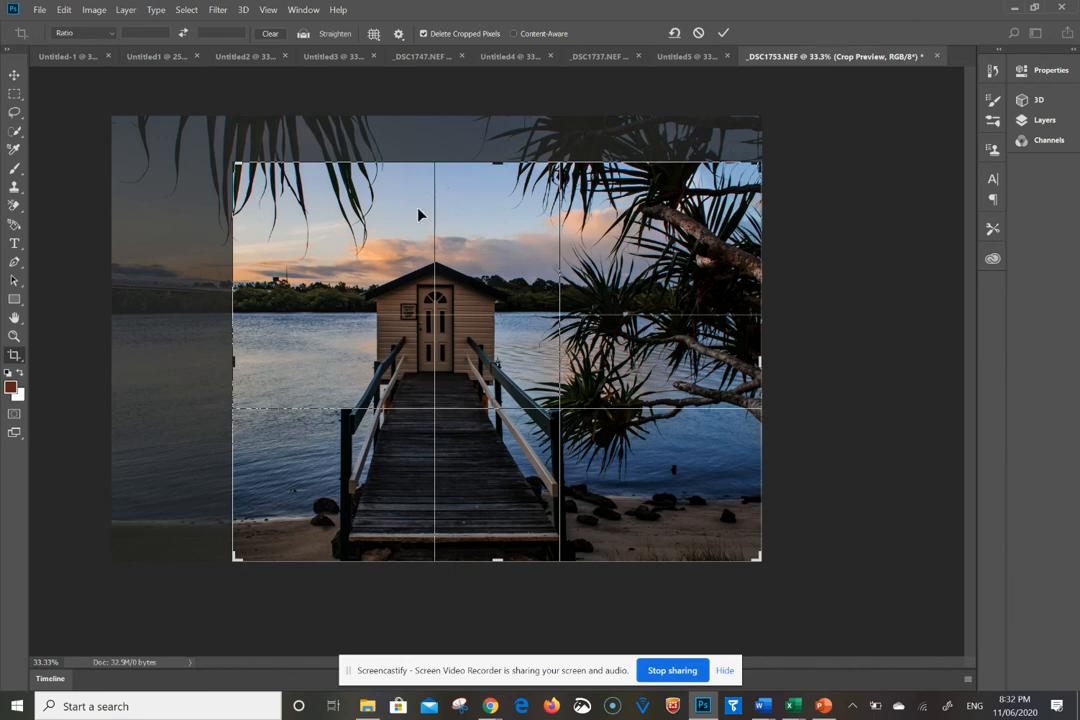
{"action": "left_click_drag", "start_coordinate": [499, 162], "coordinate": [499, 139]}
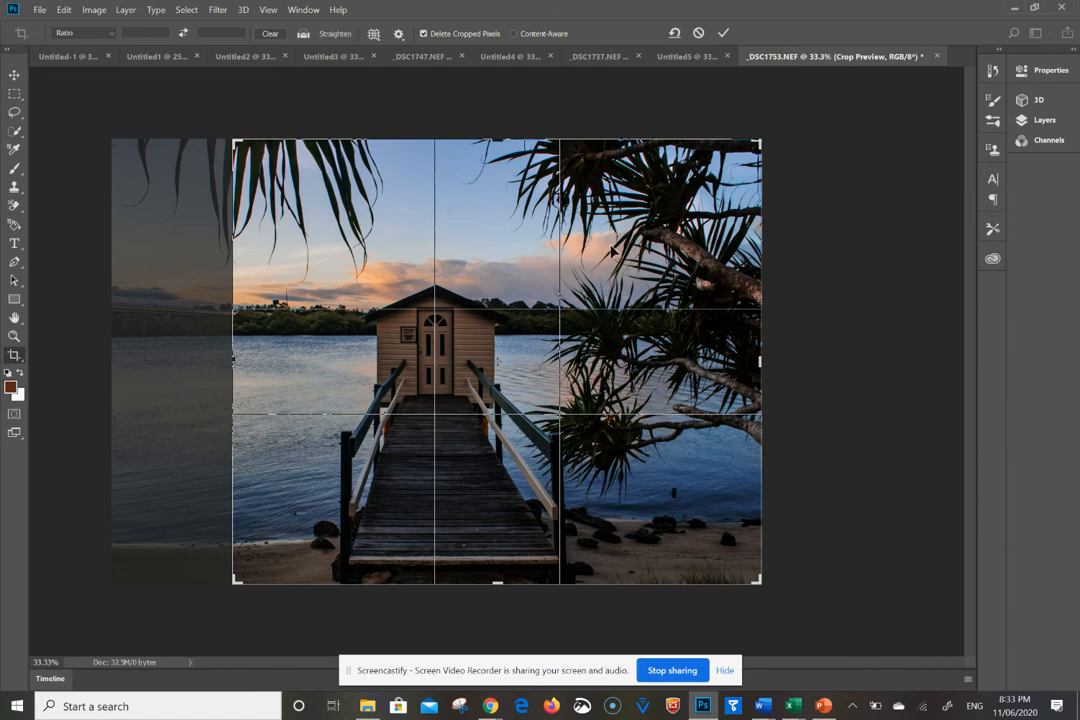
{"action": "left_click", "coordinate": [723, 33]}
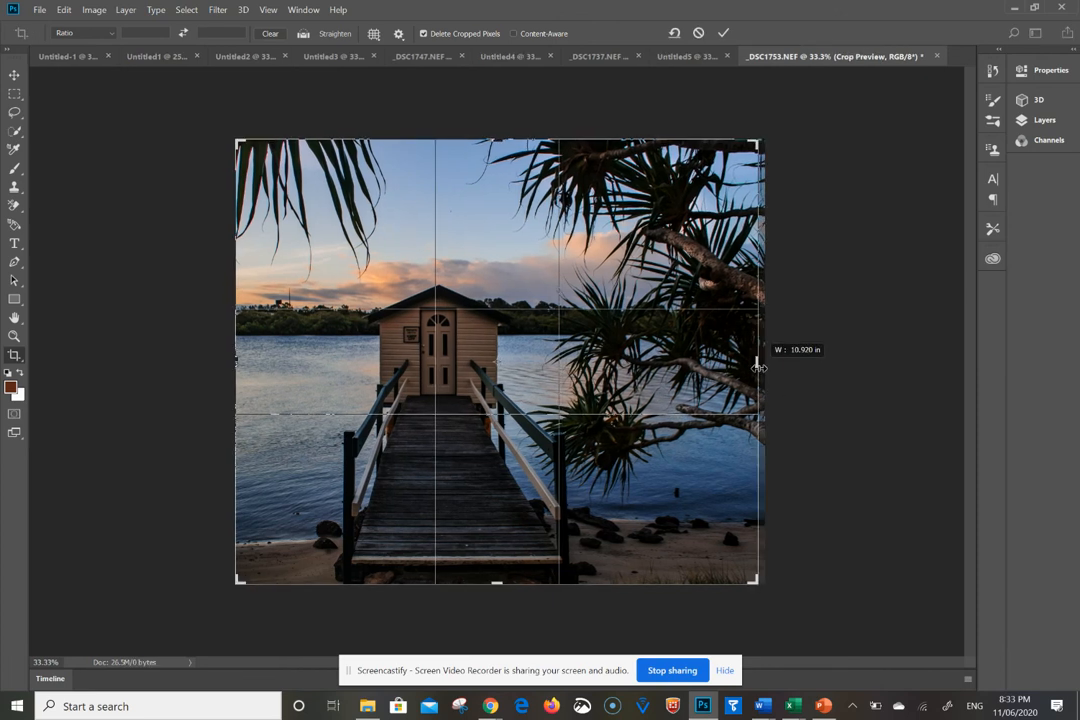
{"action": "left_click_drag", "start_coordinate": [759, 368], "coordinate": [759, 368]}
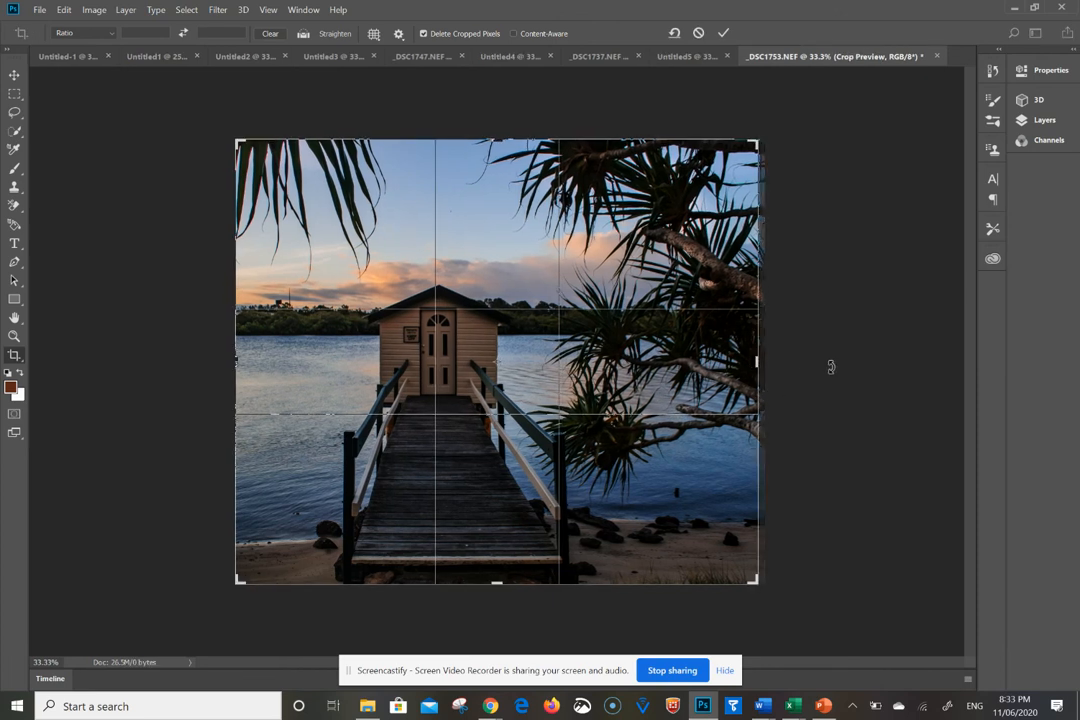
{"action": "left_click", "coordinate": [722, 35]}
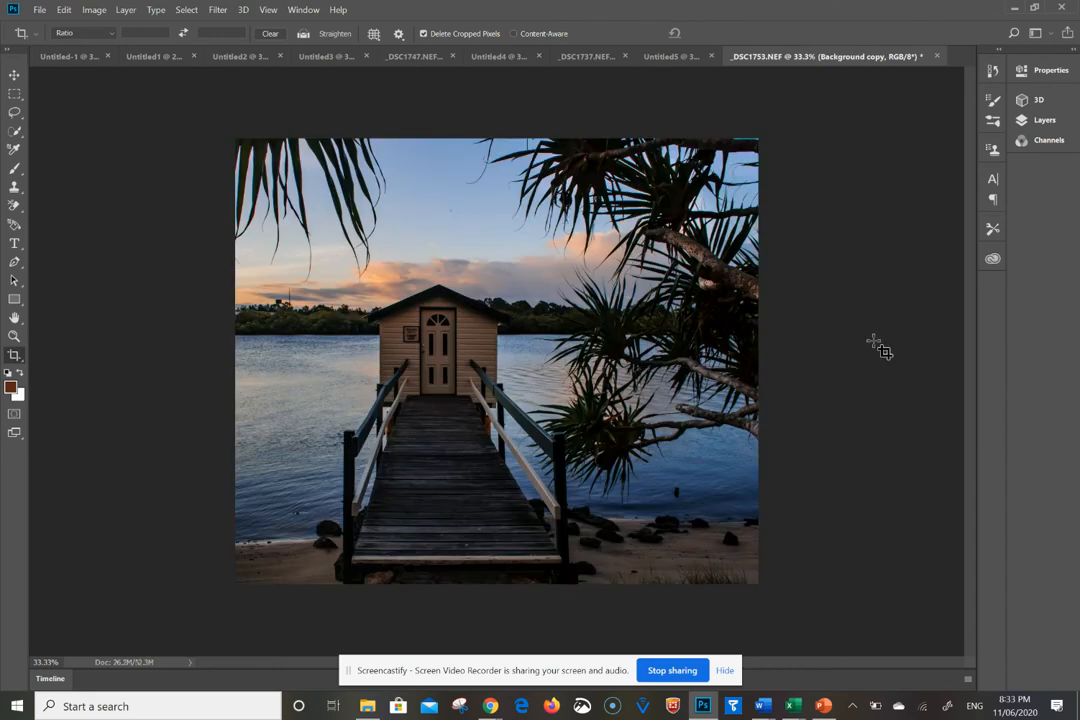
- Switch to Google Photos in Chrome, close the photo's info panel, and compare the original _DSC1753.NEF side by side with the edited version in Photoshop
{"action": "key", "text": "super+Right"}
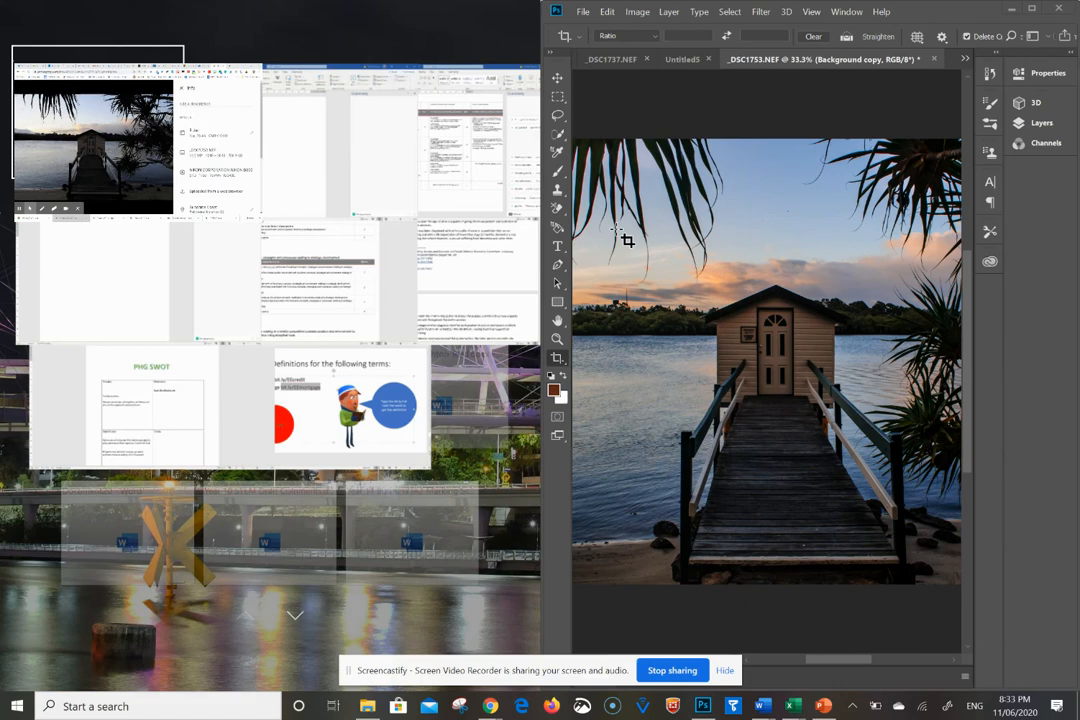
{"action": "left_click", "coordinate": [410, 307]}
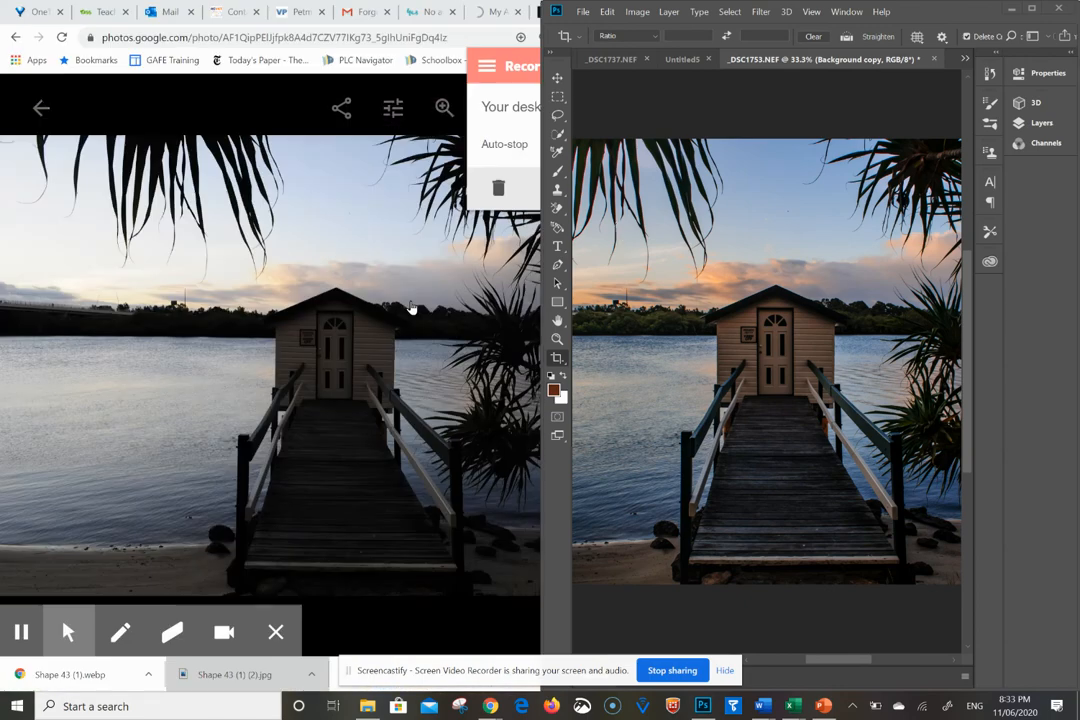
{"action": "key", "text": "alt+Tab"}
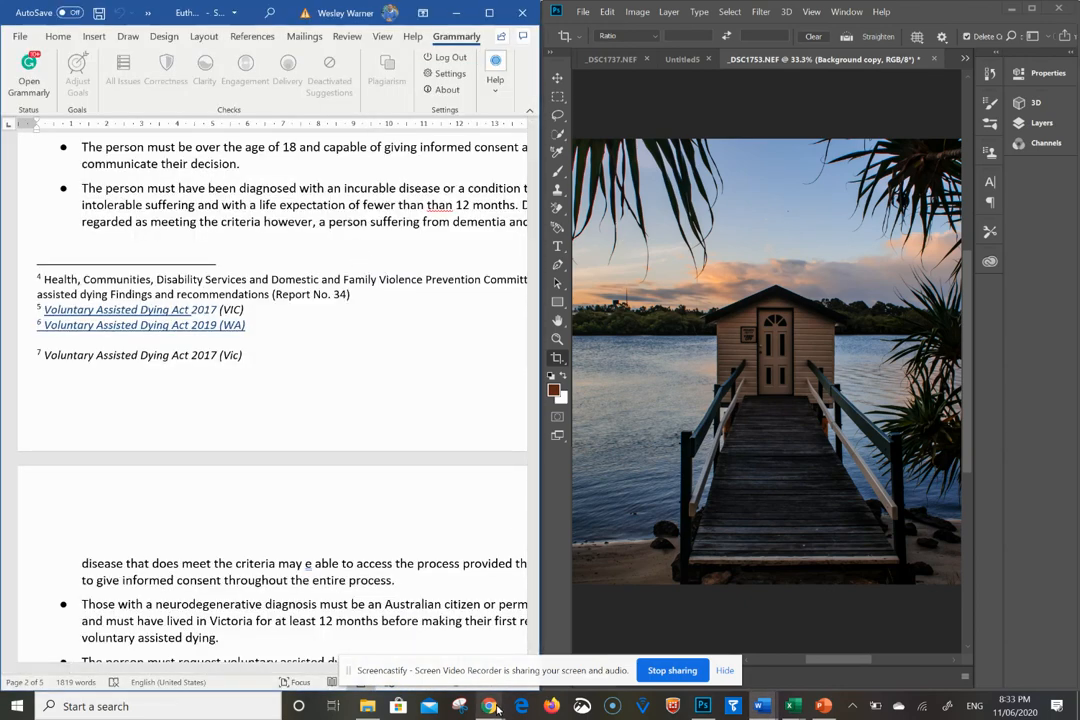
{"action": "mouse_move", "coordinate": [490, 706]}
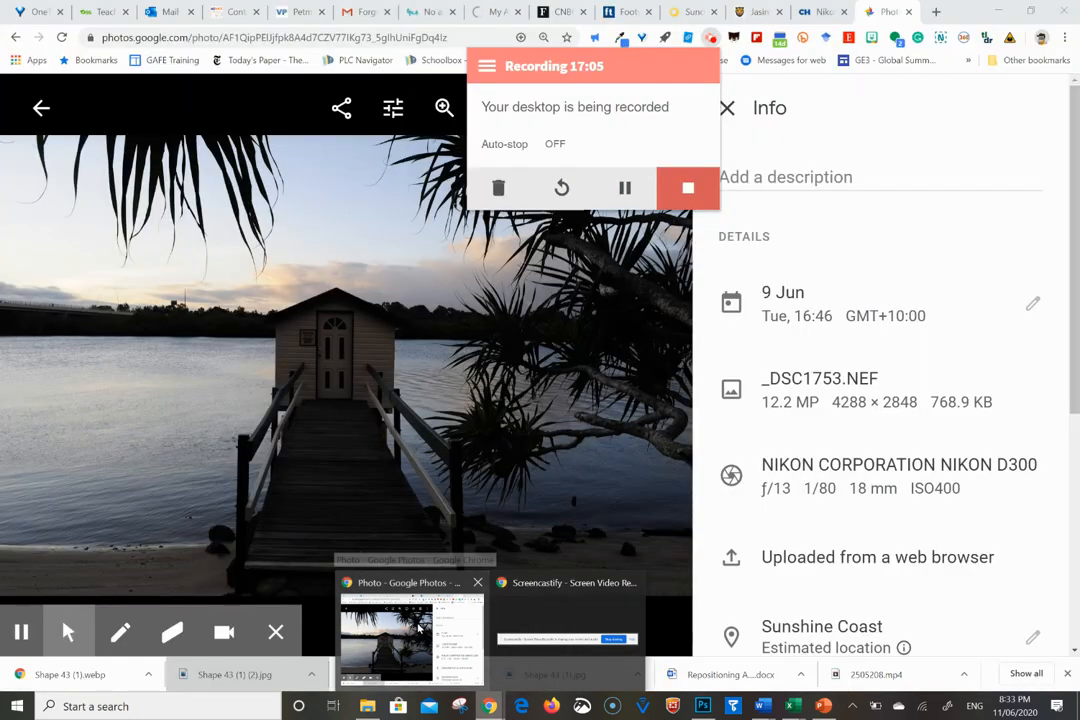
{"action": "left_click", "coordinate": [418, 628]}
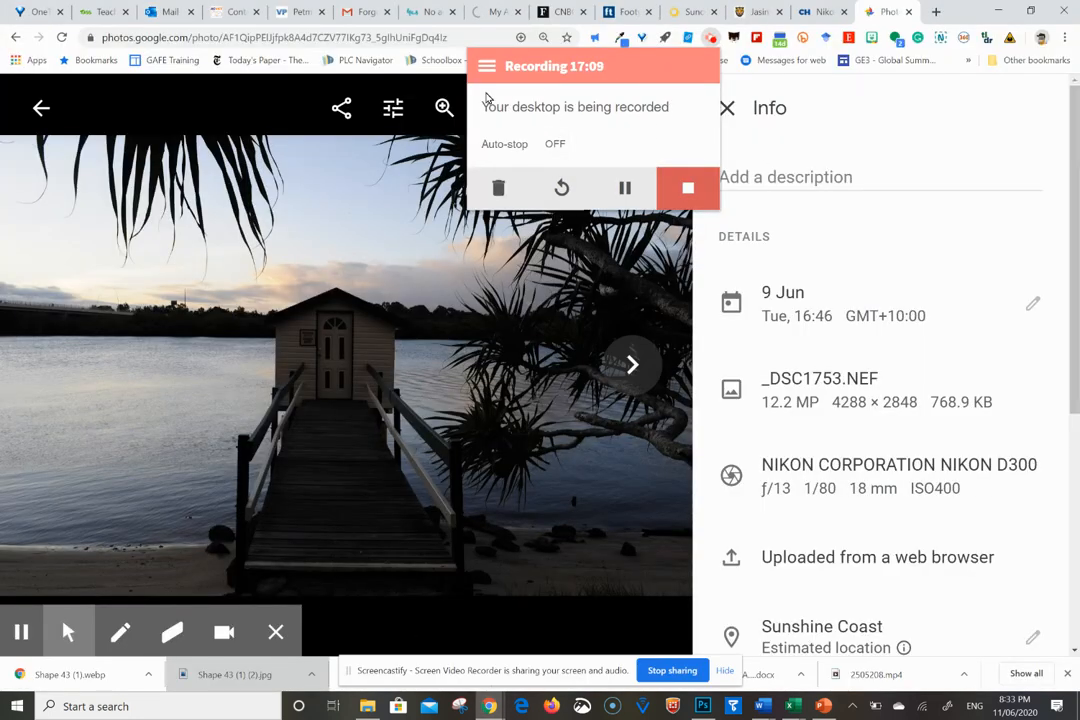
{"action": "left_click", "coordinate": [727, 108]}
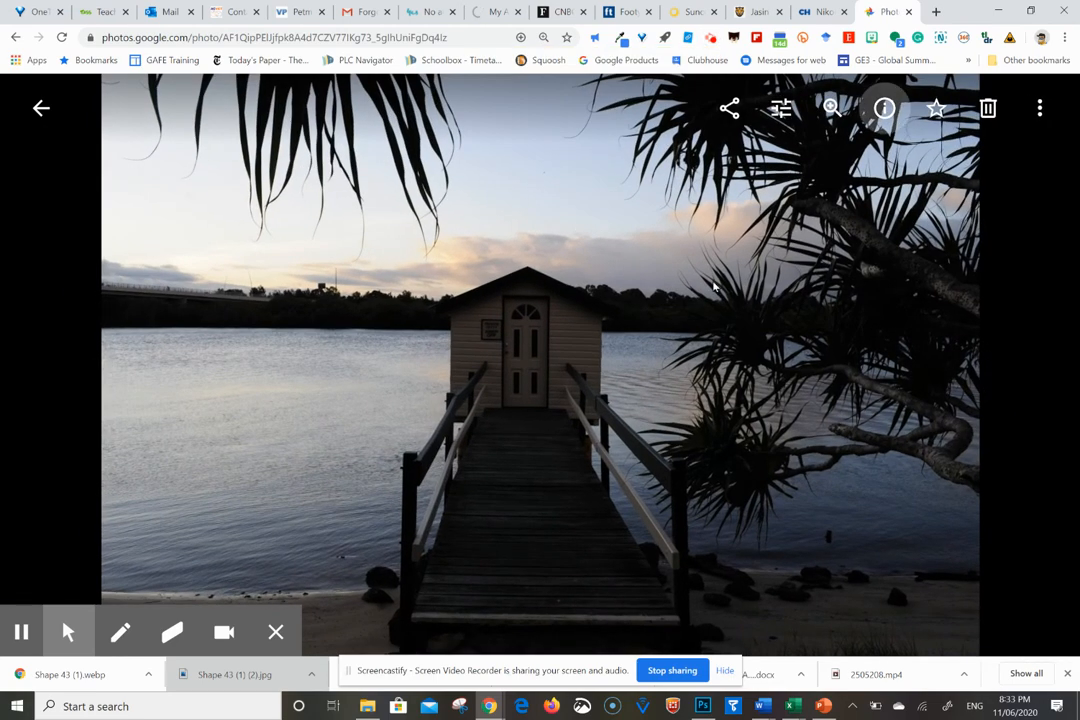
{"action": "key", "text": "super+Left"}
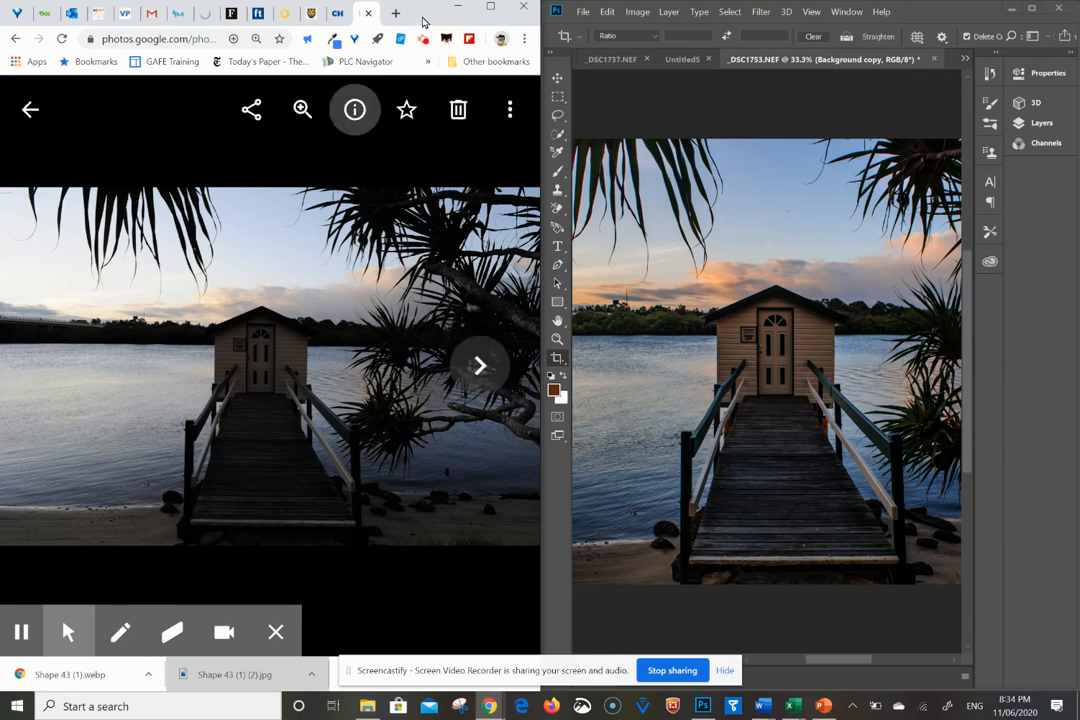
{"action": "left_click", "coordinate": [491, 8]}
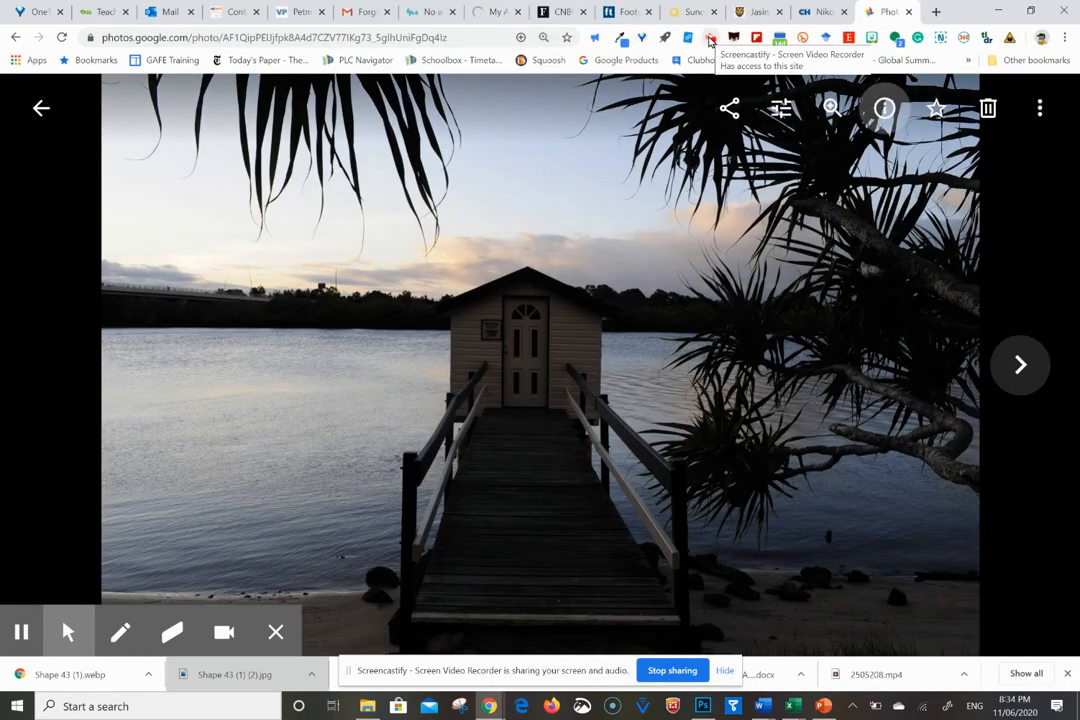
{"action": "left_click", "coordinate": [710, 37]}
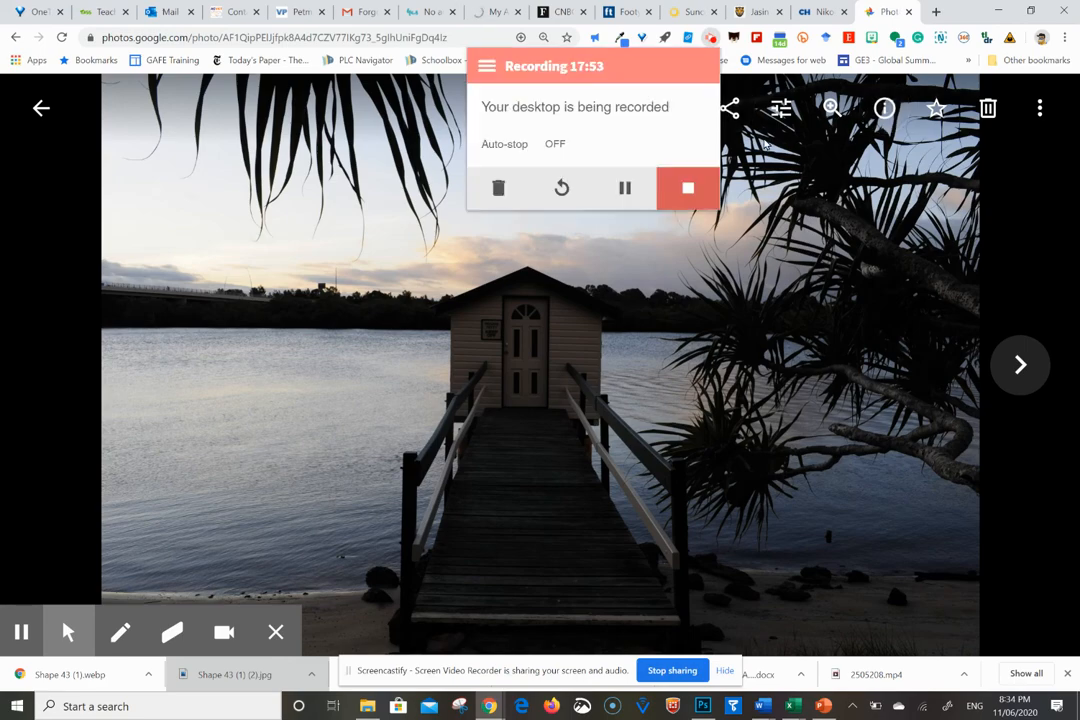